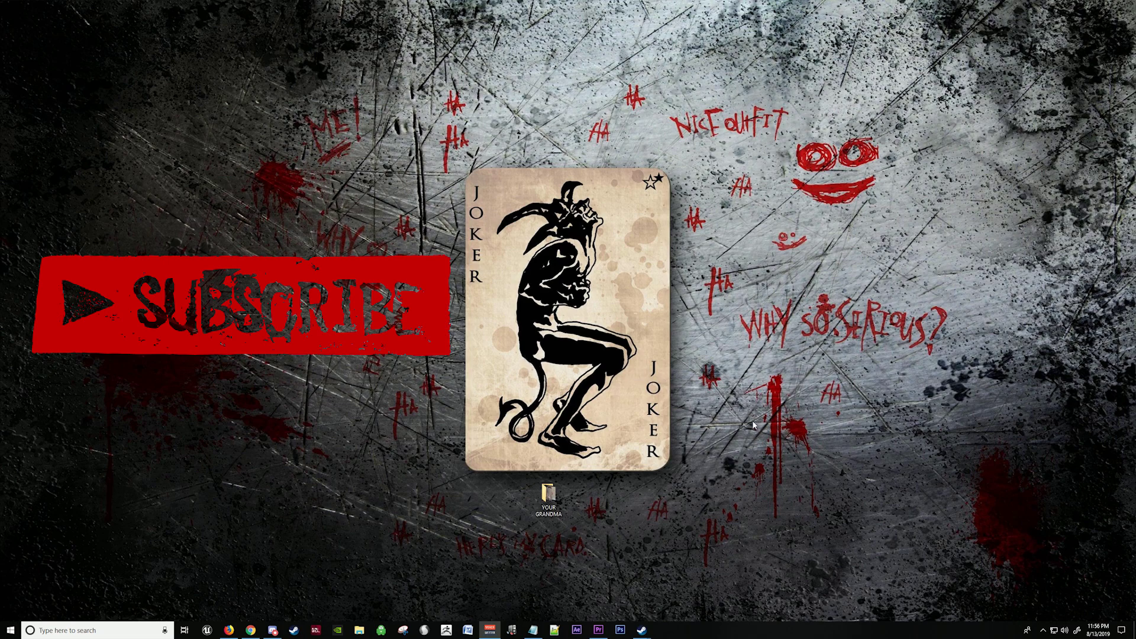
Step: Bring Steam forward and launch the DayZ Launcher from DayZ's Library context menu
mouse_move(642, 630)
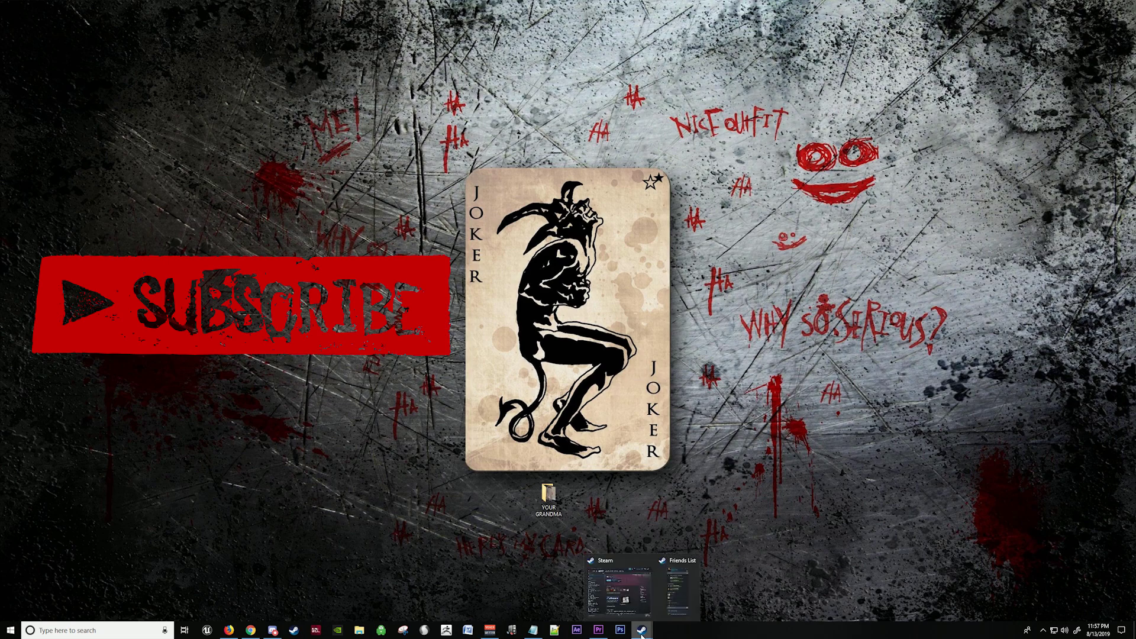
click(631, 600)
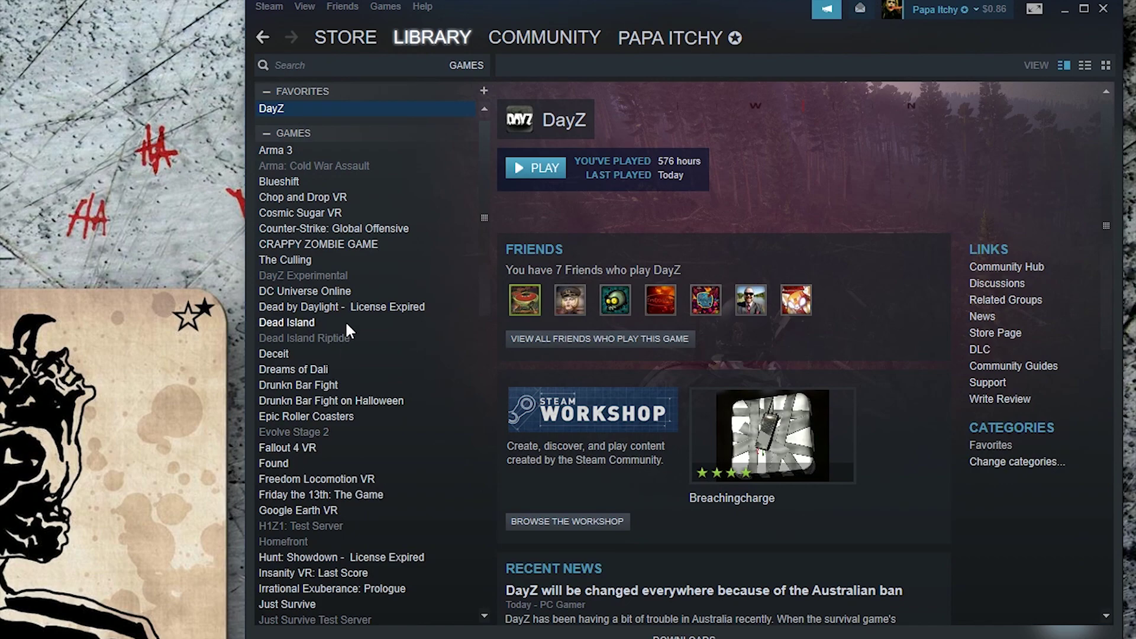
right_click(378, 112)
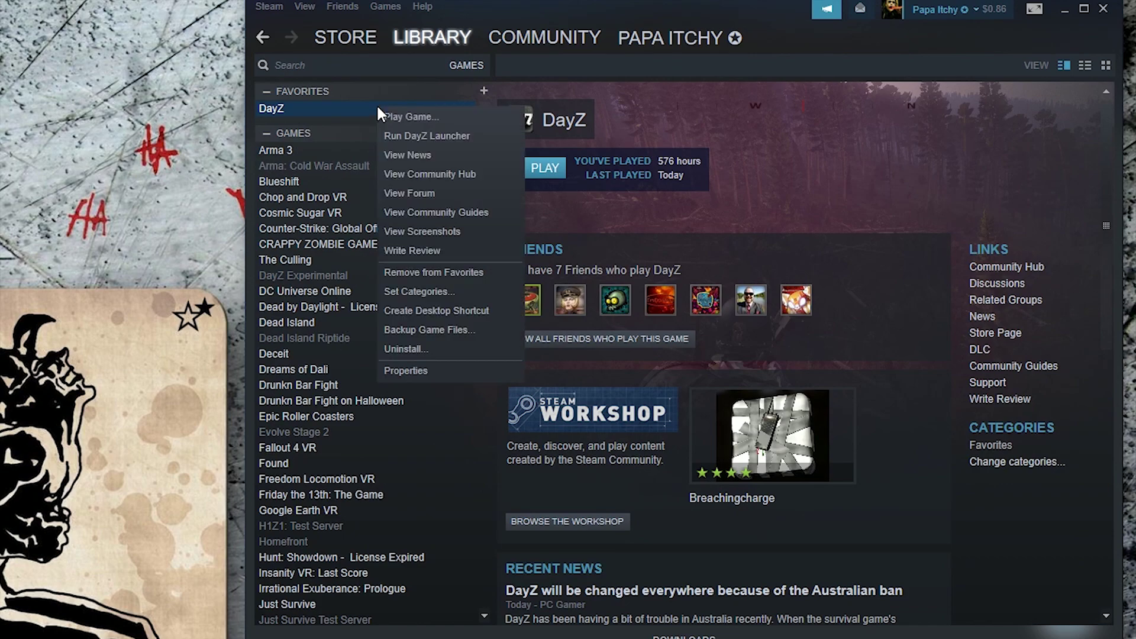
click(440, 135)
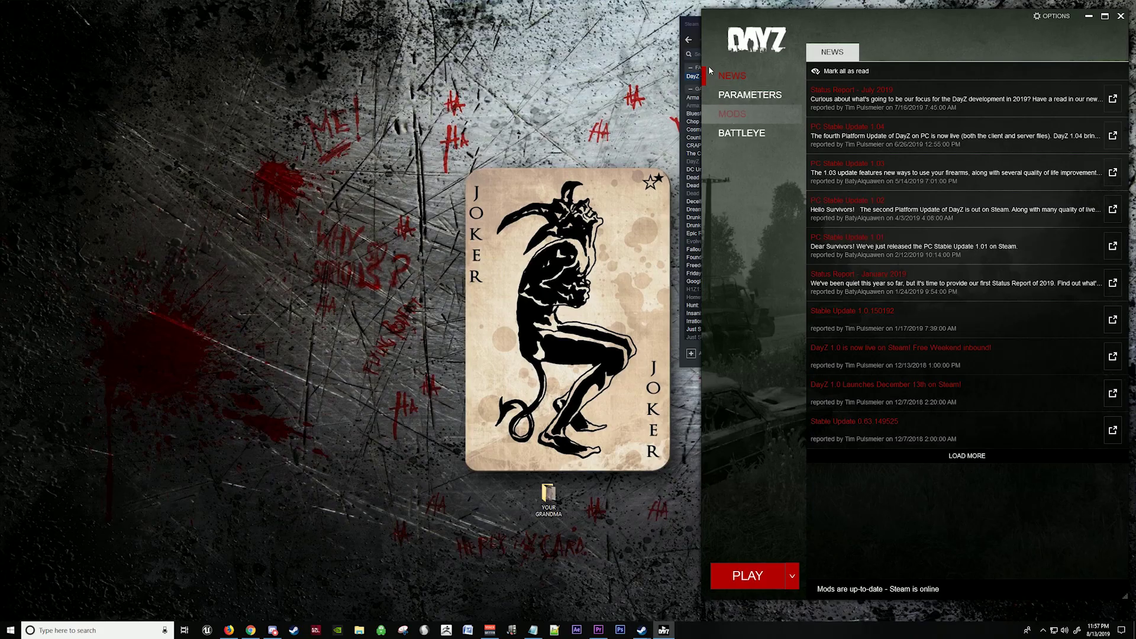
Step: In the launcher's mods list, load the ZomBerry Admin Tools mod
click(733, 113)
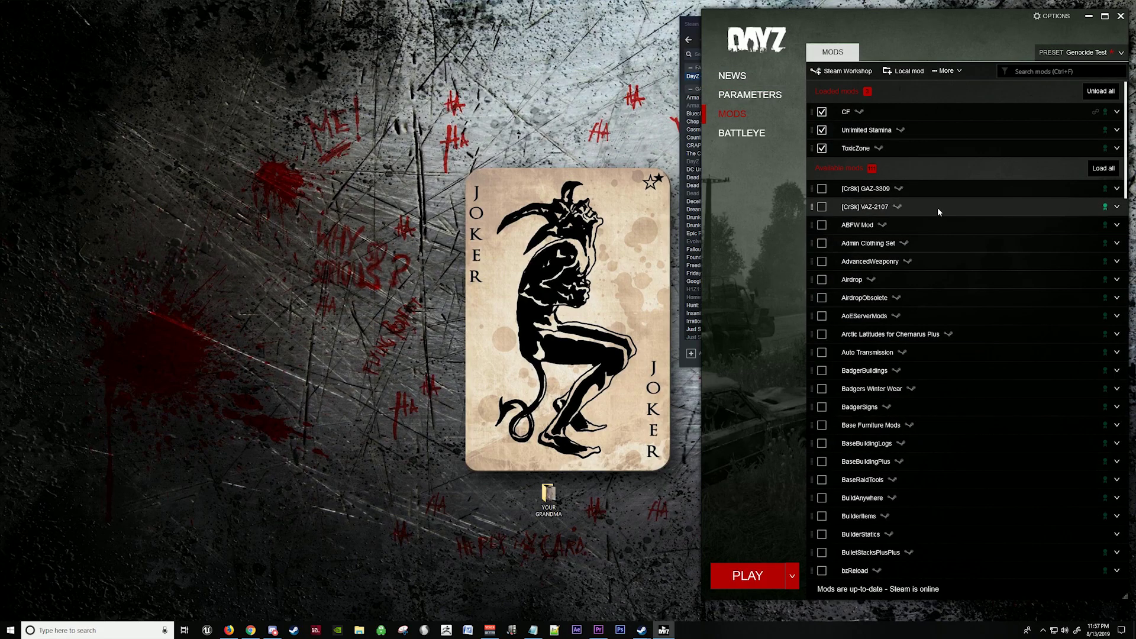
scroll(968, 287, down, 3)
scroll(967, 287, down, 12)
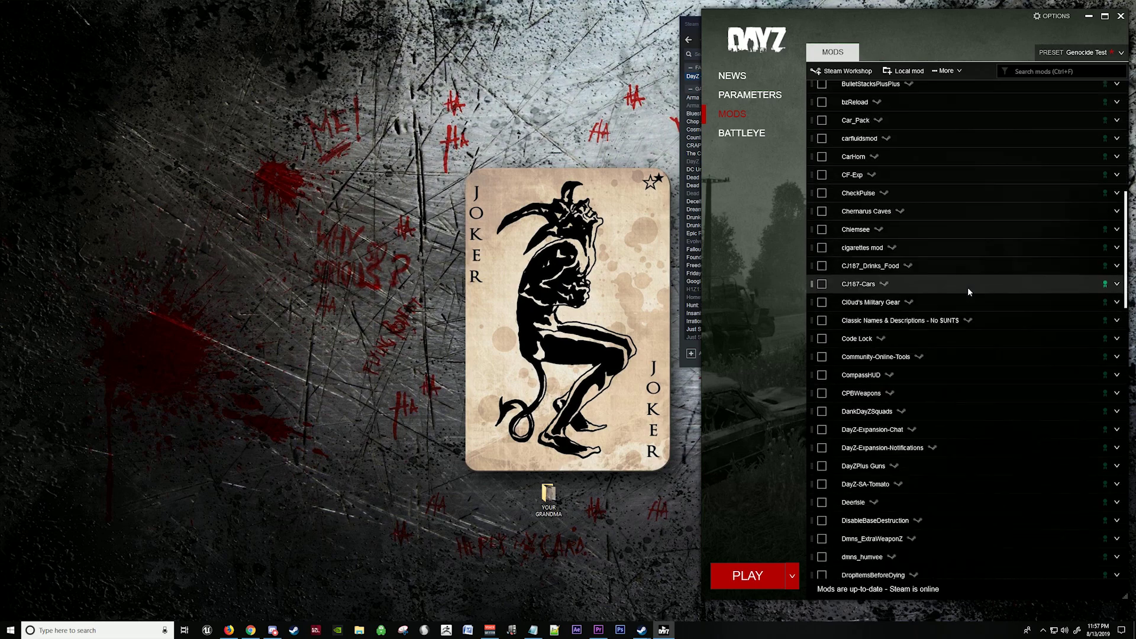
scroll(968, 289, down, 10)
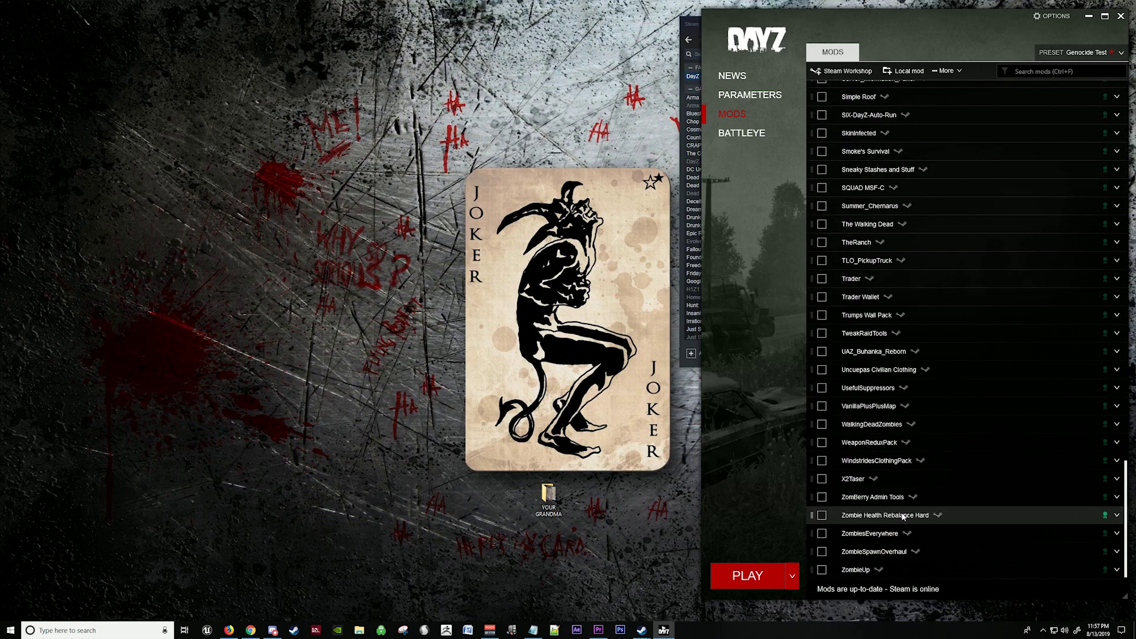
click(822, 497)
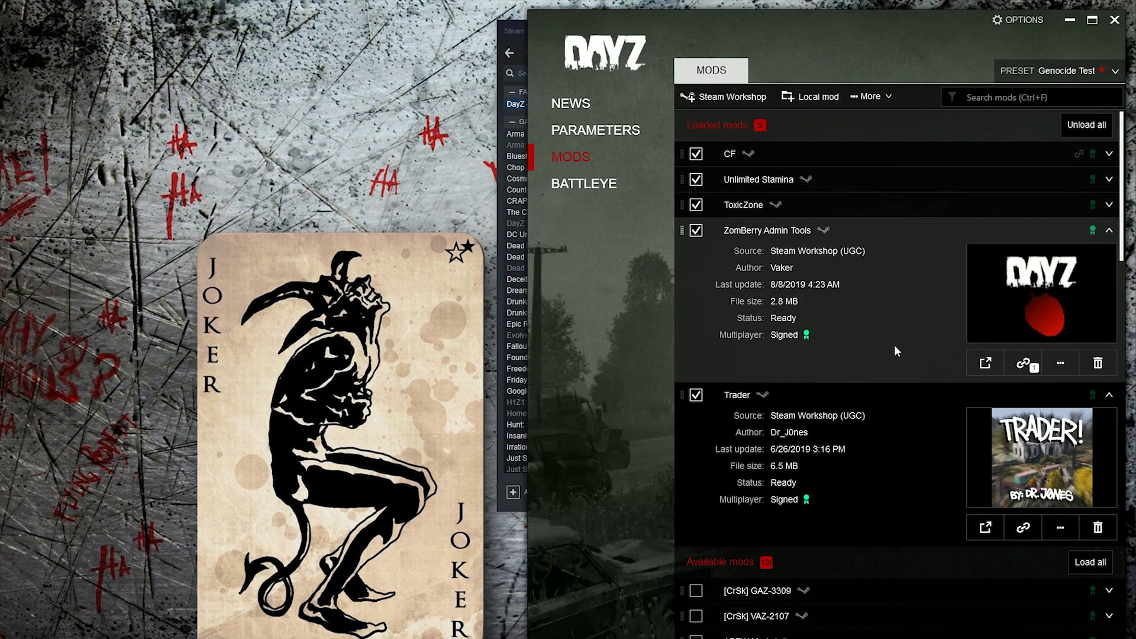
Step: Confirm ZomBerry Admin Tools only requires CF, then return to Steam
click(1032, 362)
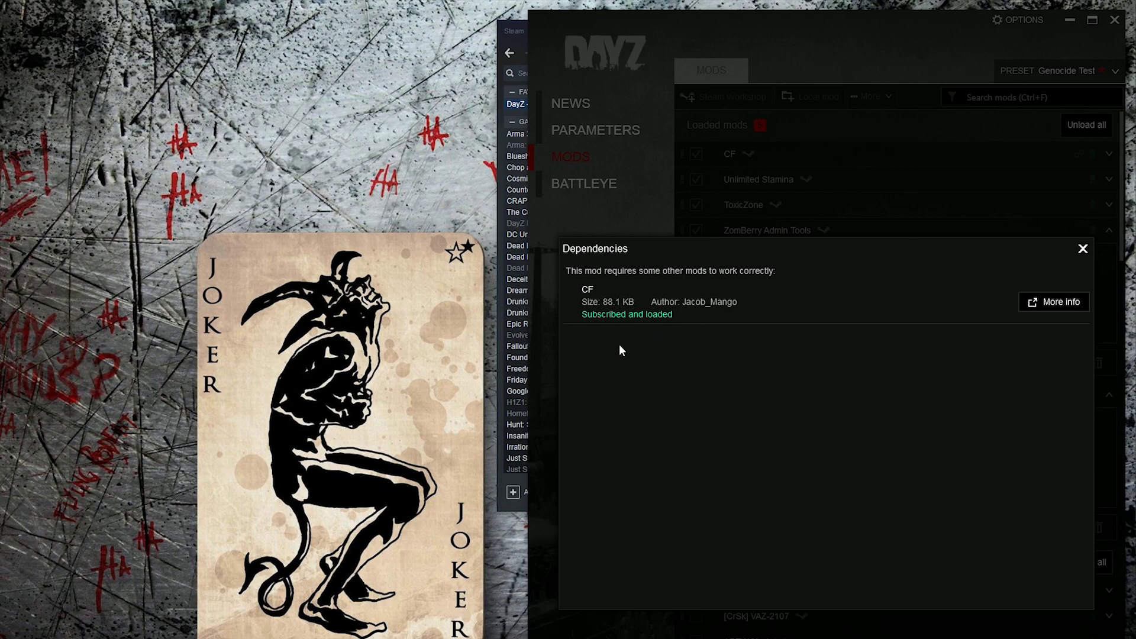
click(1083, 249)
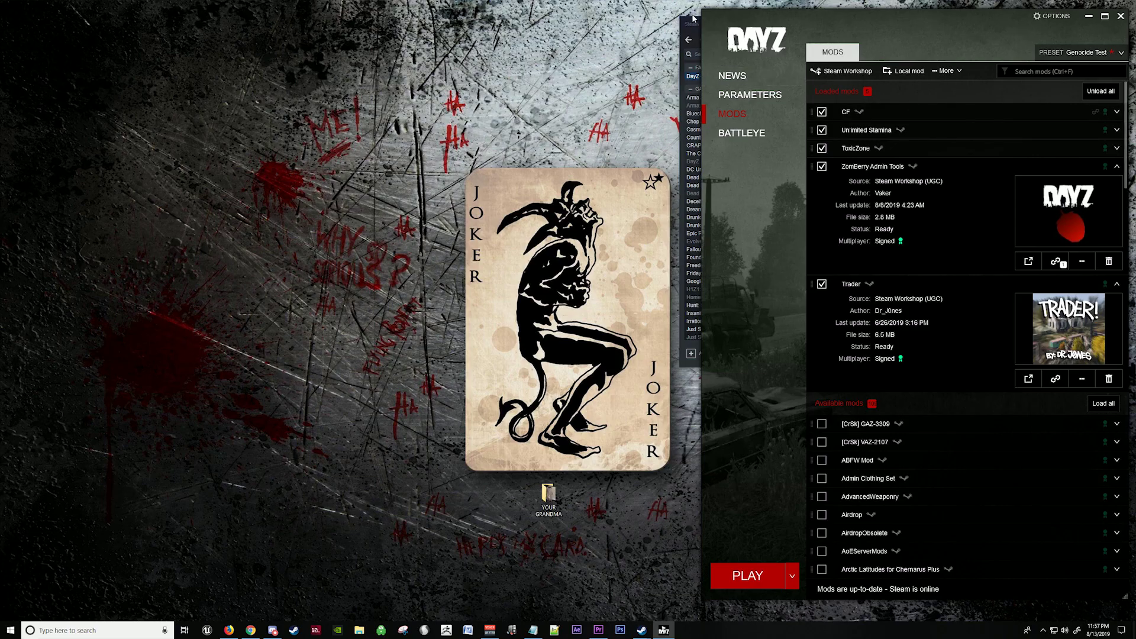
click(515, 19)
Step: Open the DayZ Server install folder via its Steam Properties > Local Files
mouse_move(604, 49)
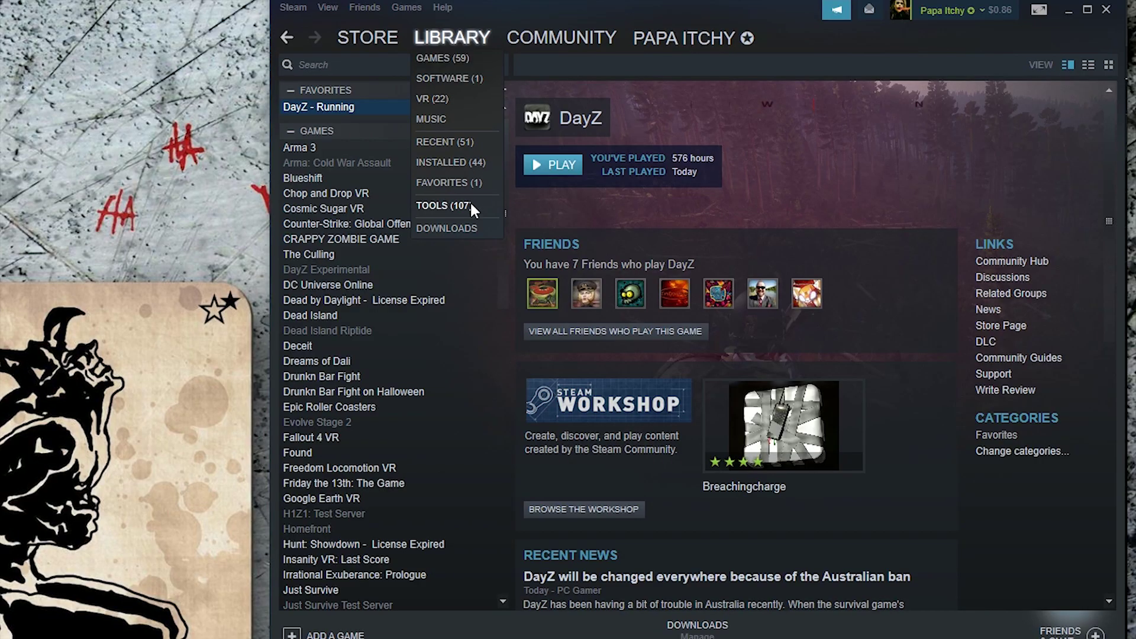
click(466, 204)
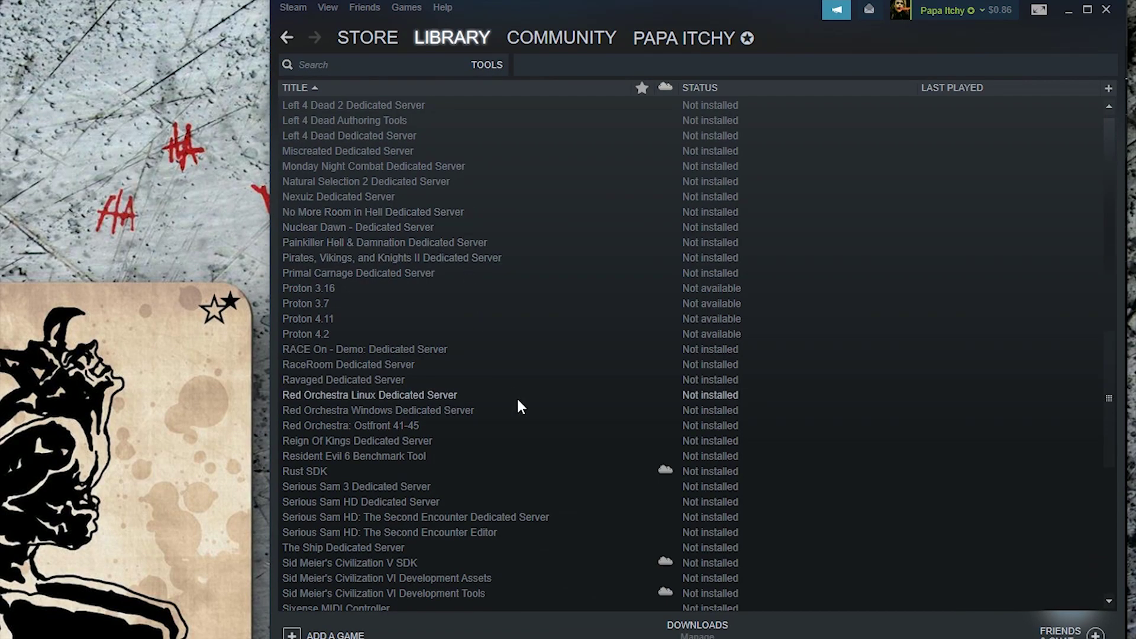
scroll(524, 409, up, 8)
right_click(328, 350)
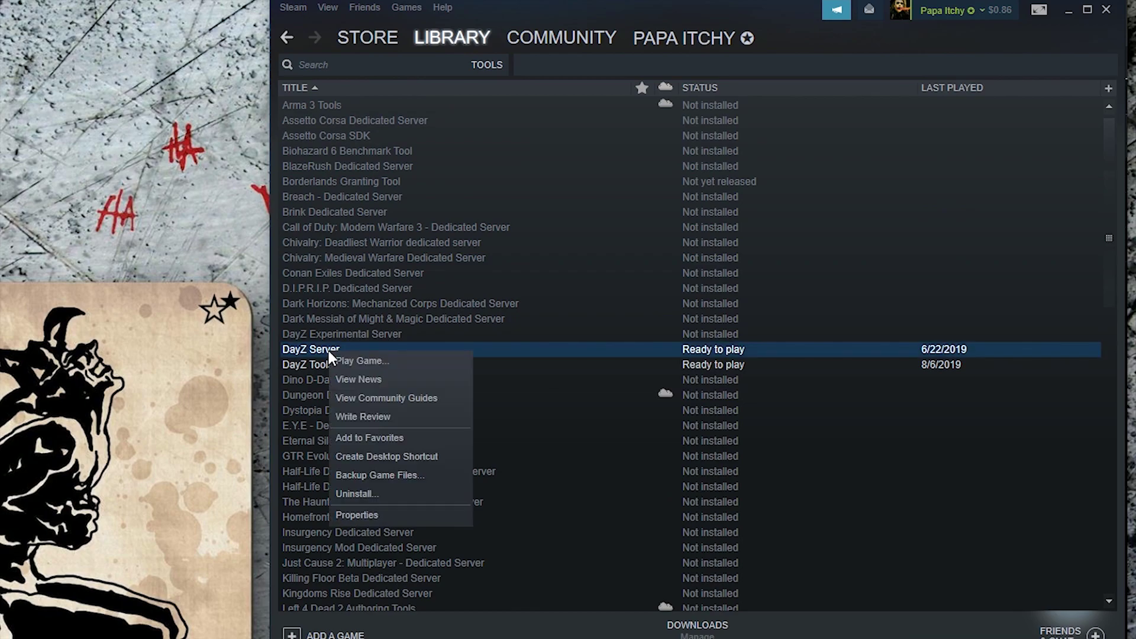
click(355, 515)
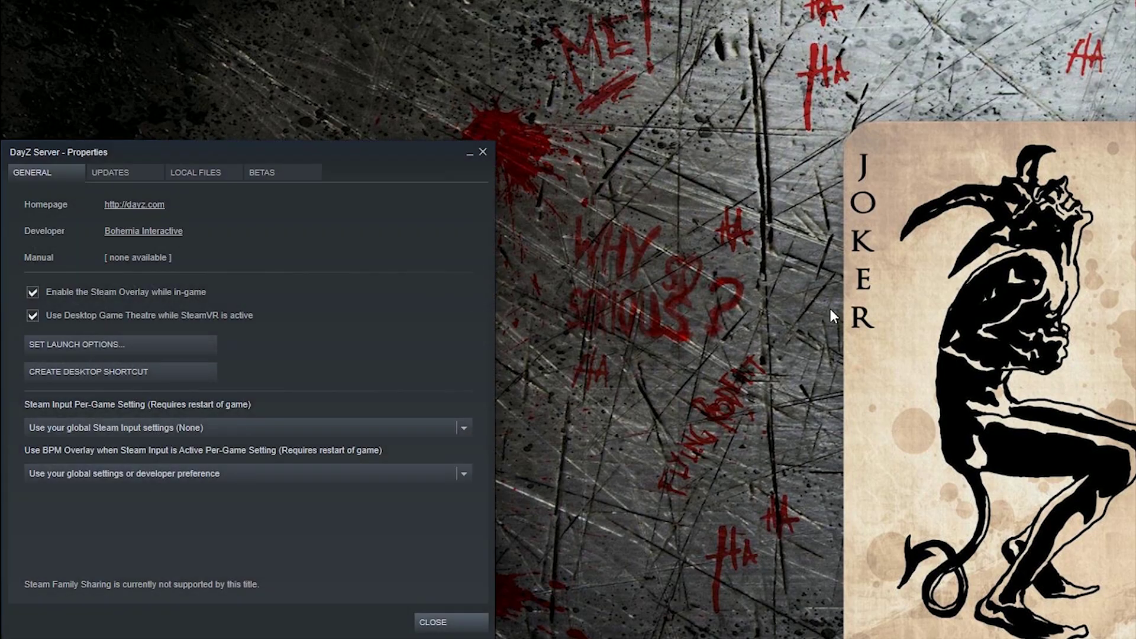
click(201, 173)
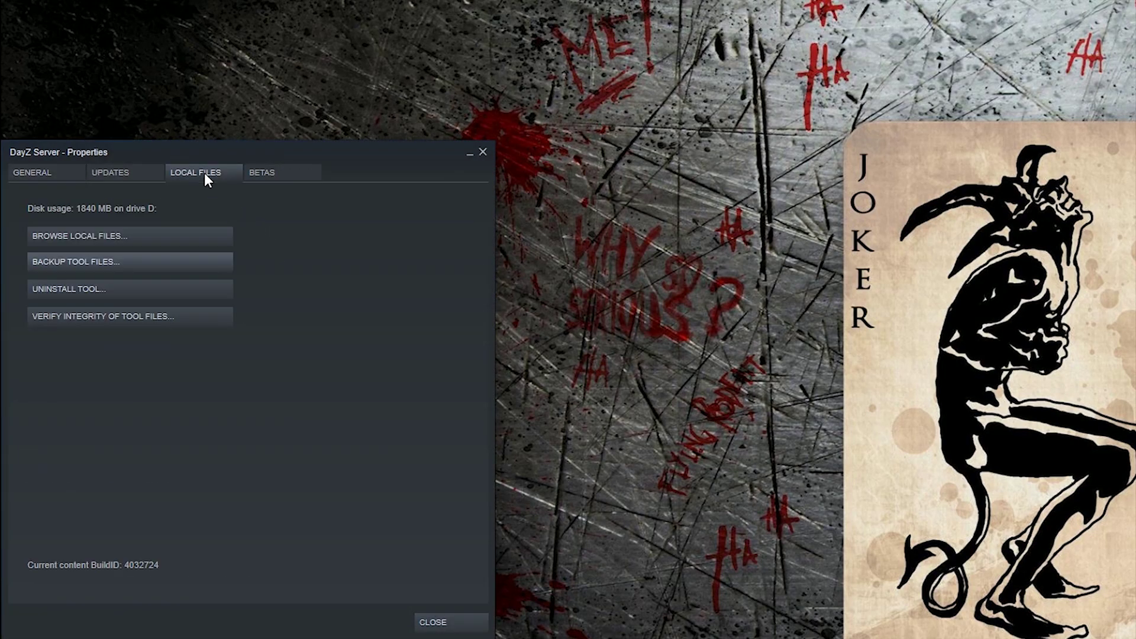
click(160, 239)
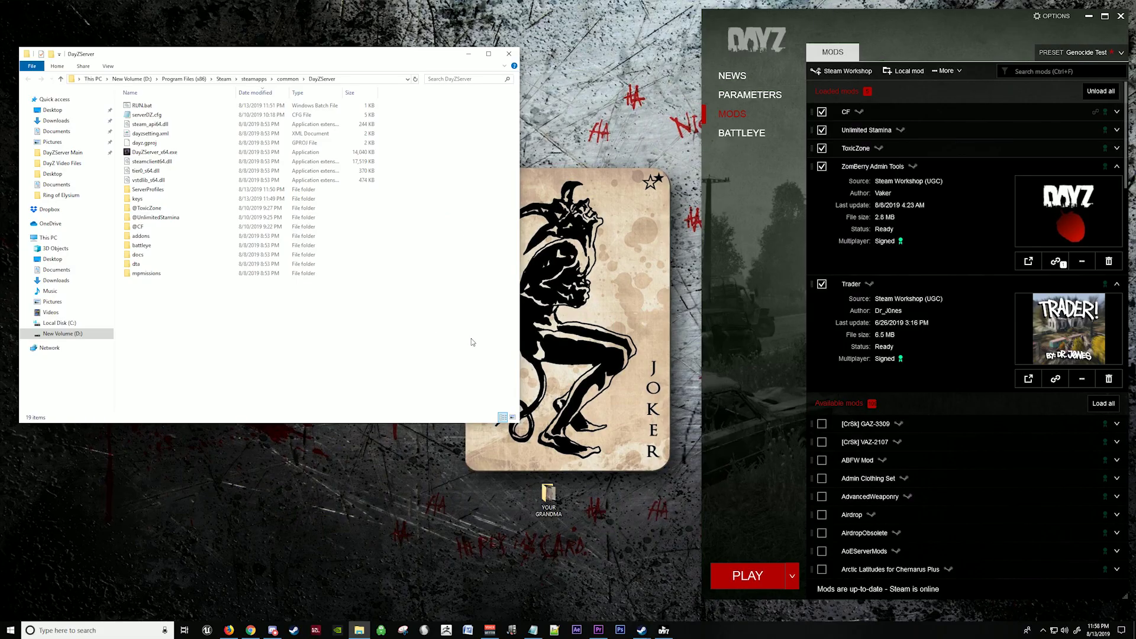
Step: Open the ZomBerry Admin Tools Workshop folder from the launcher beside DayZServer
right_click(938, 169)
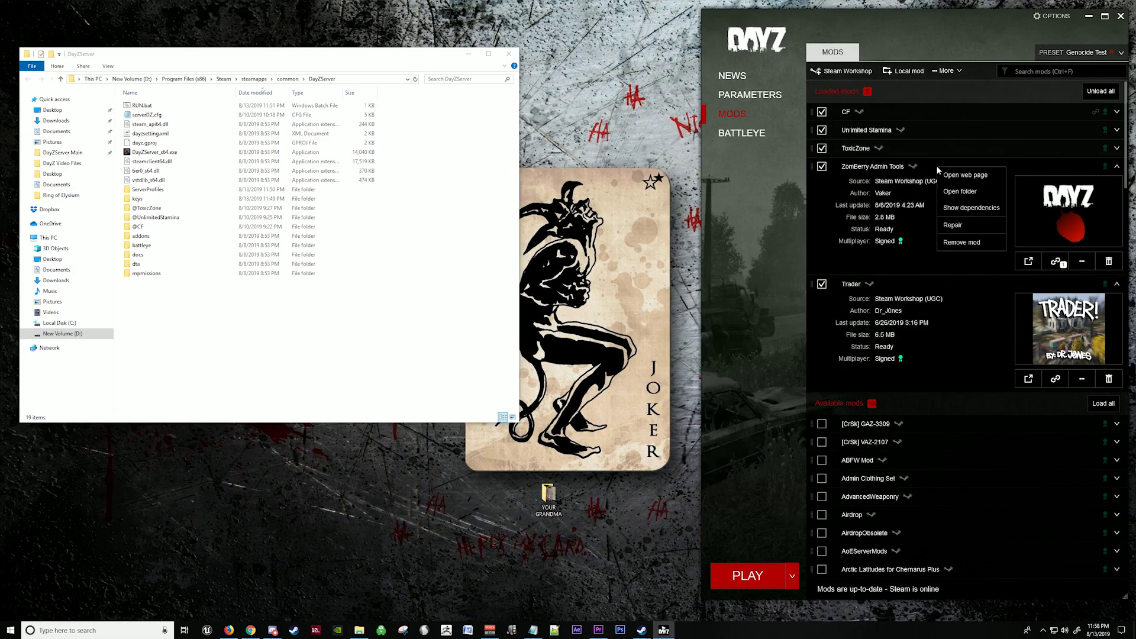
click(960, 191)
click(634, 418)
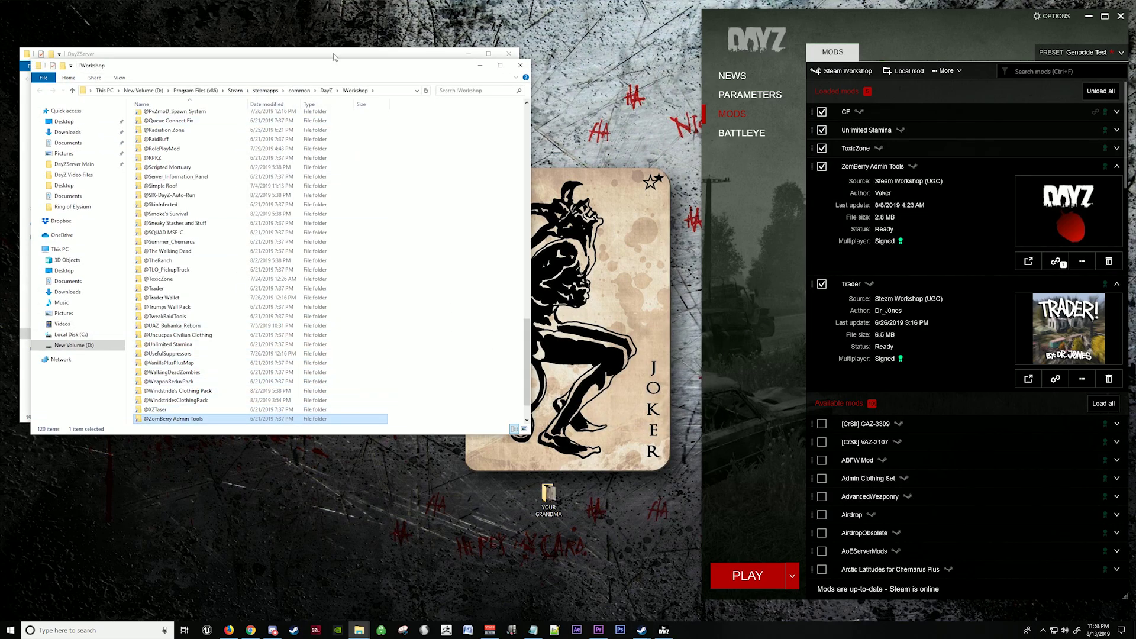
drag(328, 69, 822, 54)
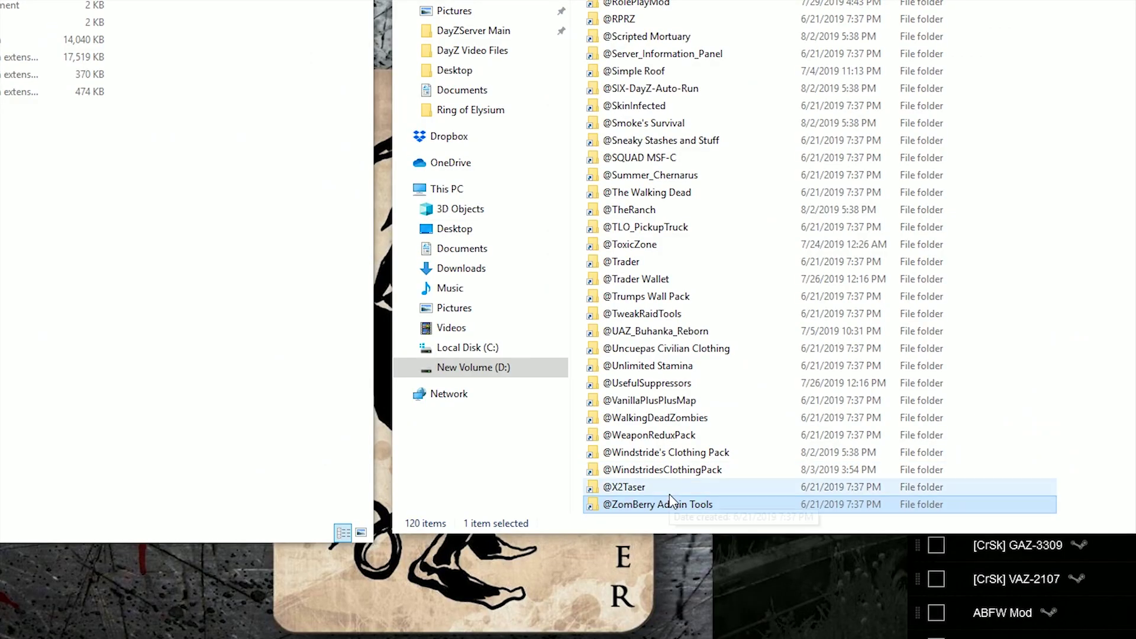
right_click(672, 510)
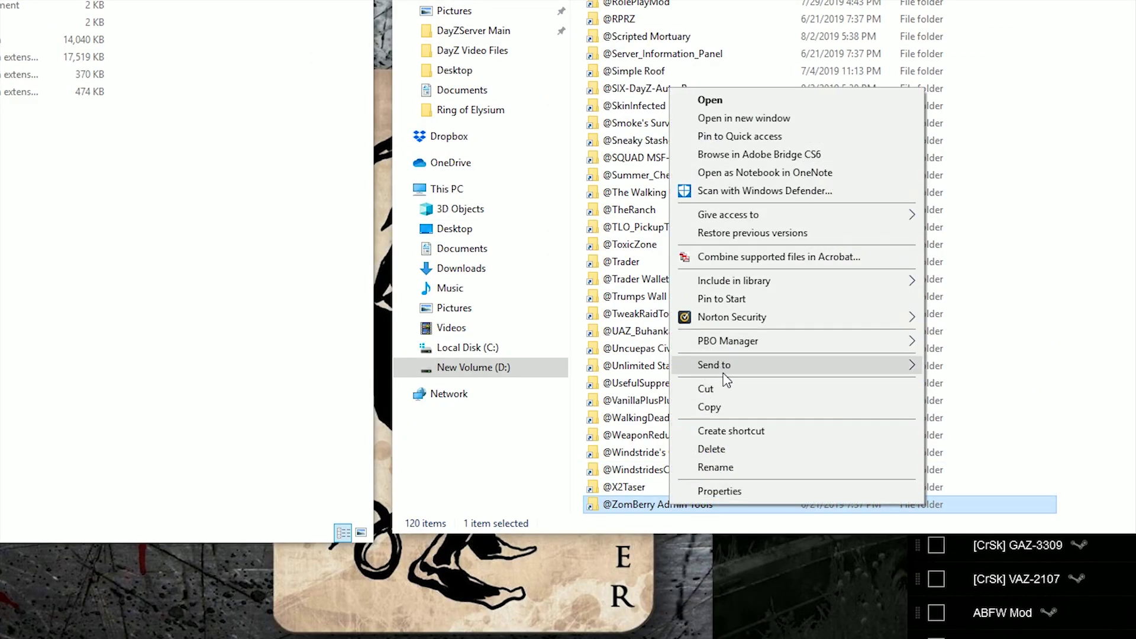
click(728, 410)
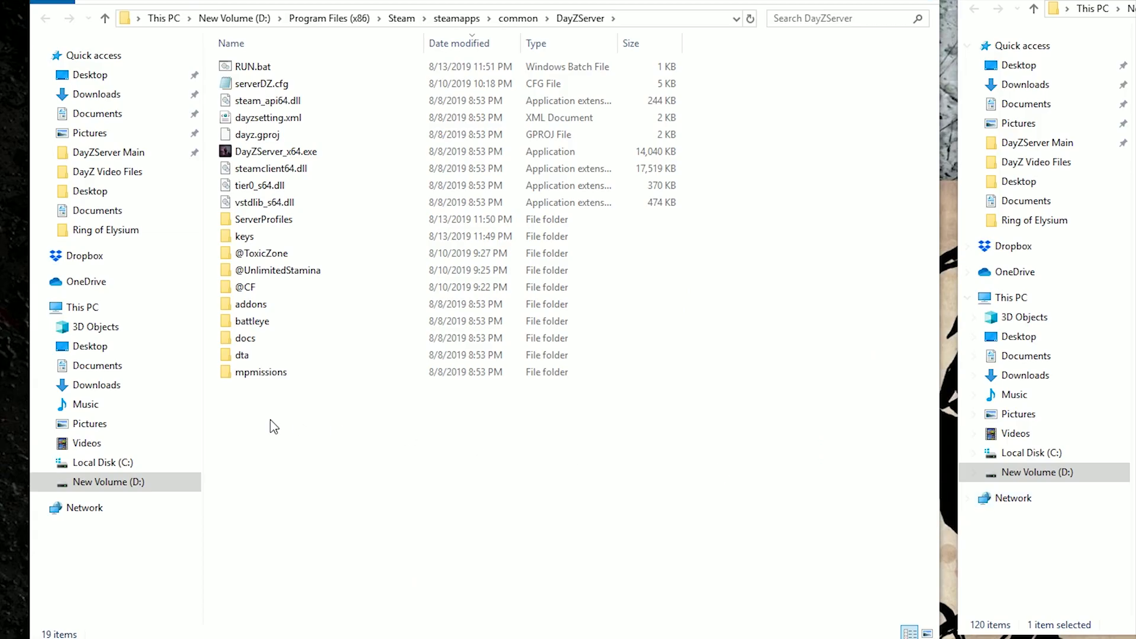
right_click(265, 419)
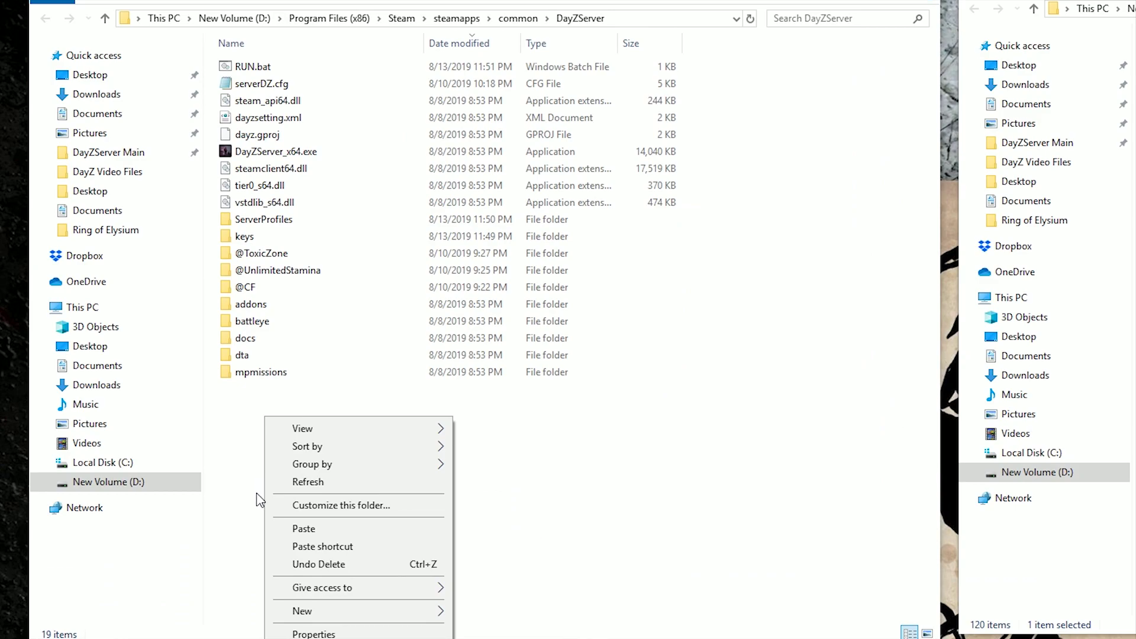
click(311, 529)
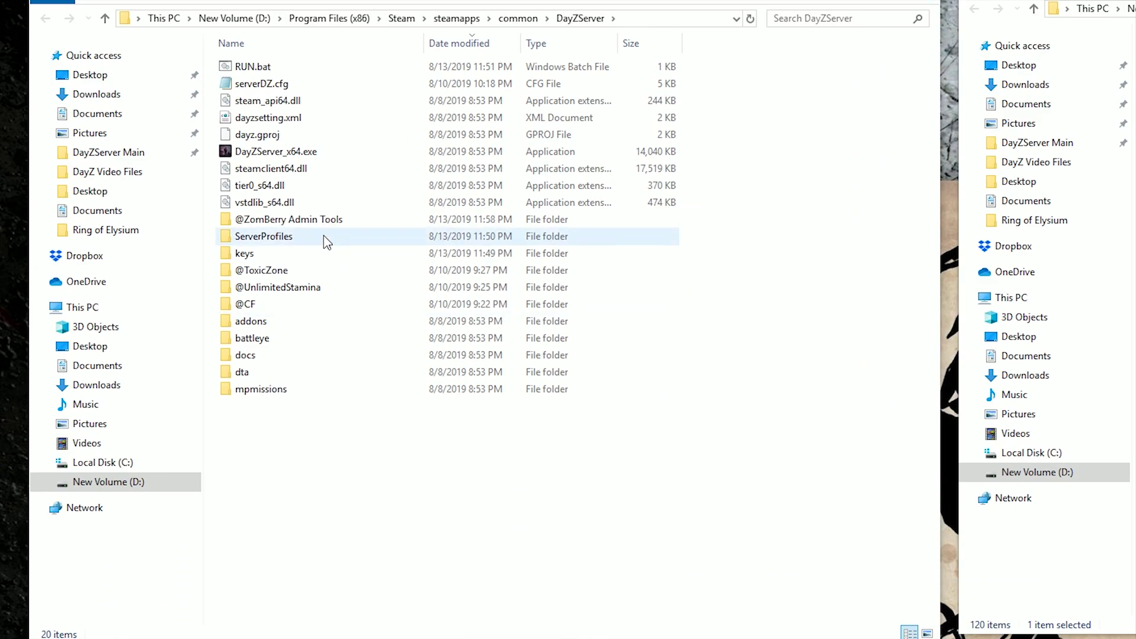
click(326, 222)
click(326, 221)
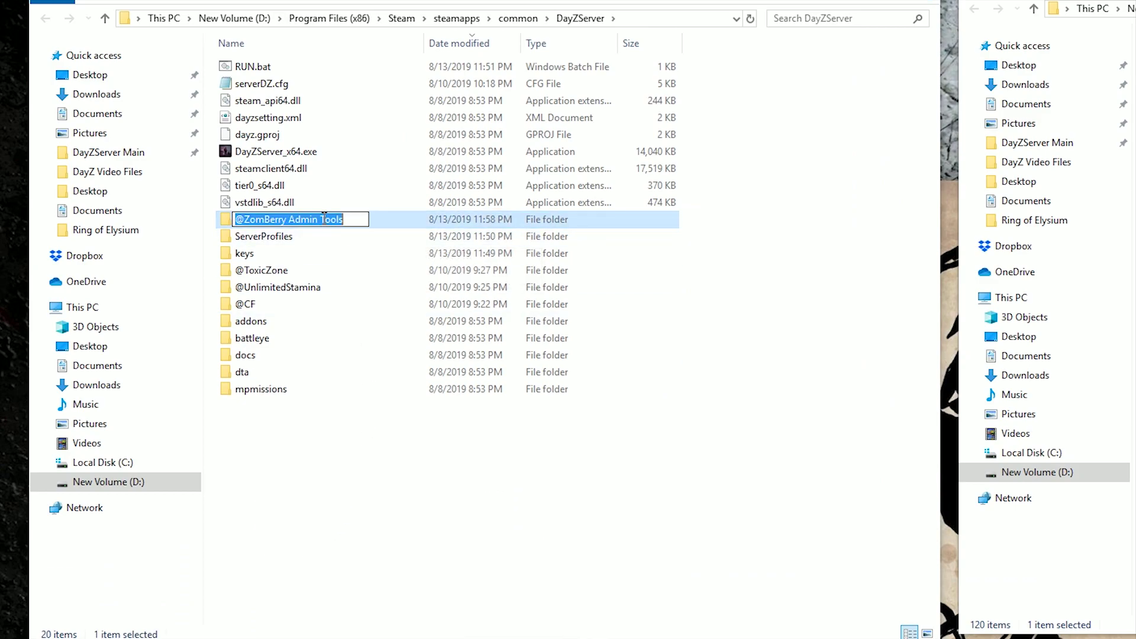
click(332, 219)
key(BackSpace)
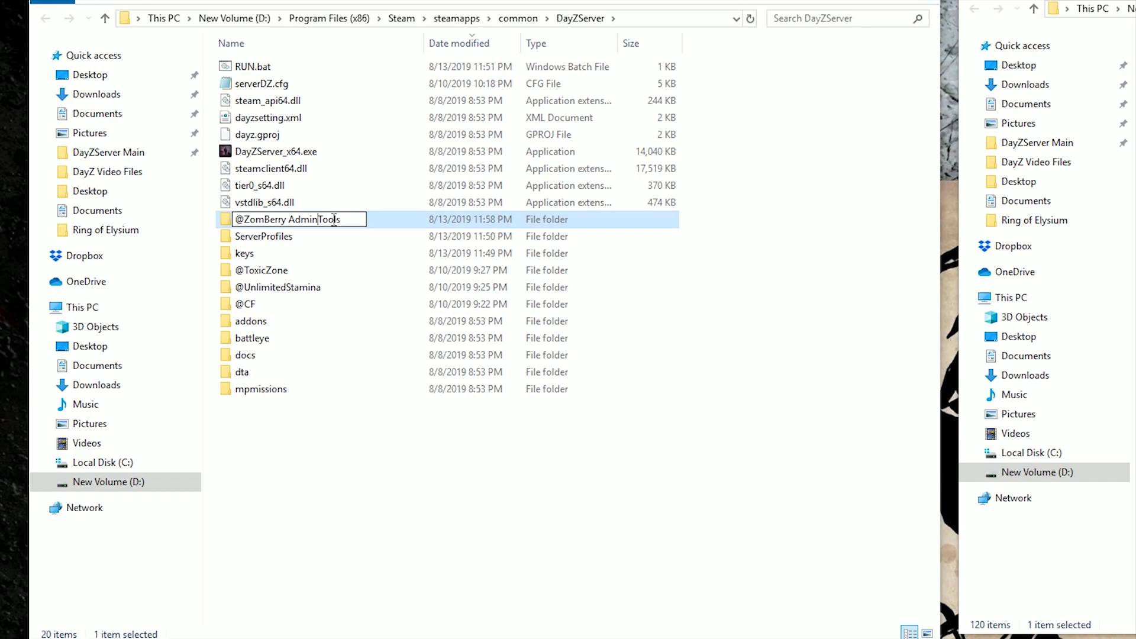
click(290, 219)
key(BackSpace)
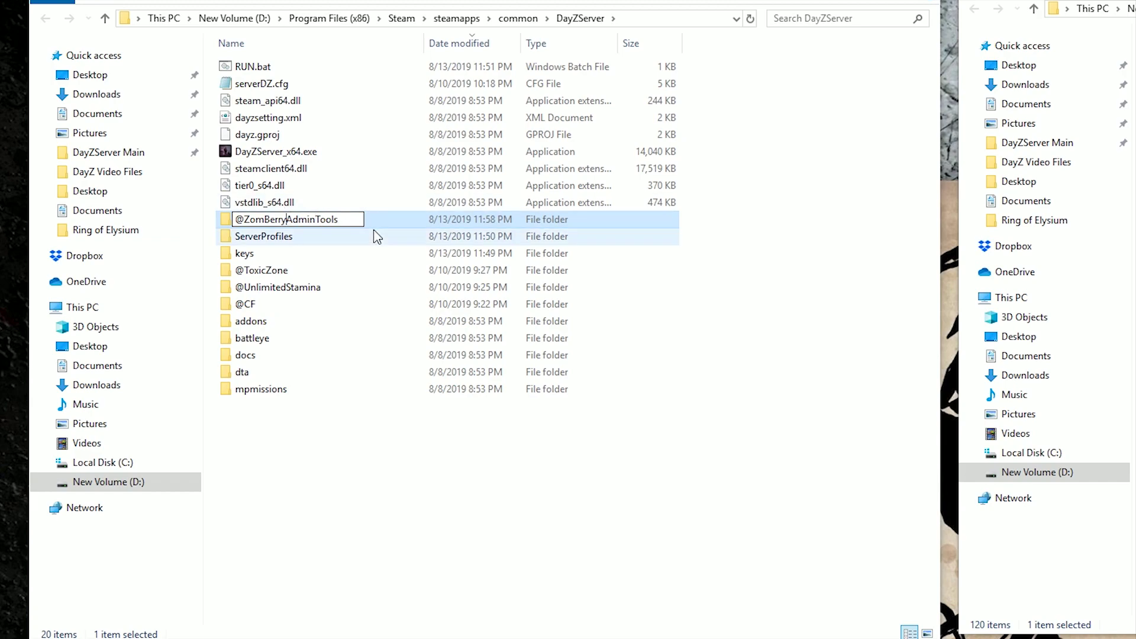
click(796, 358)
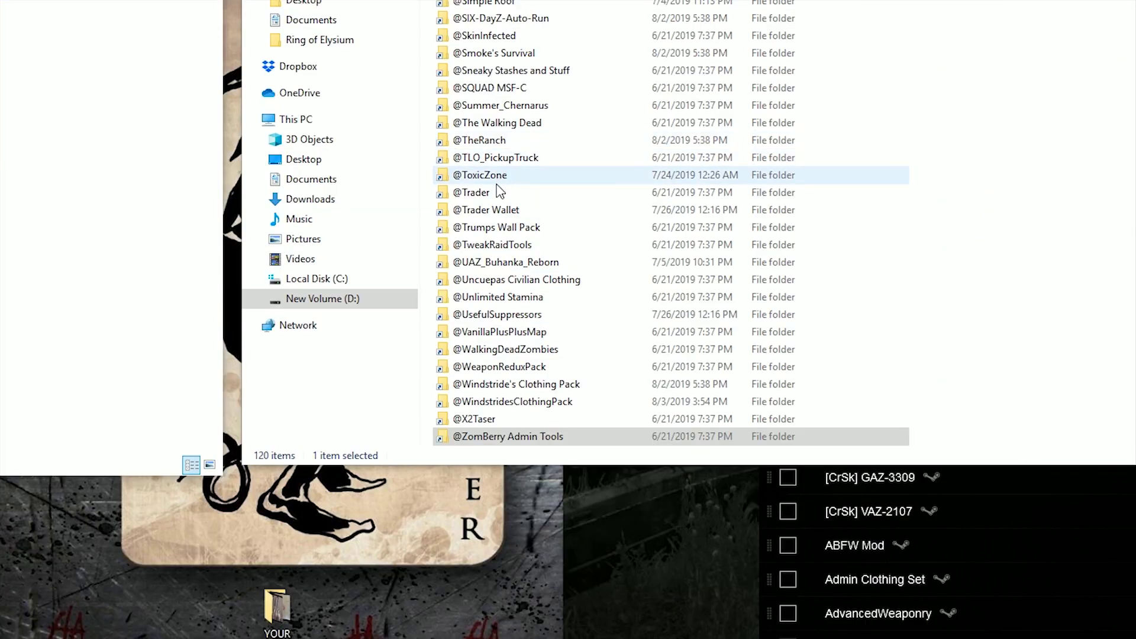
click(497, 193)
right_click(491, 192)
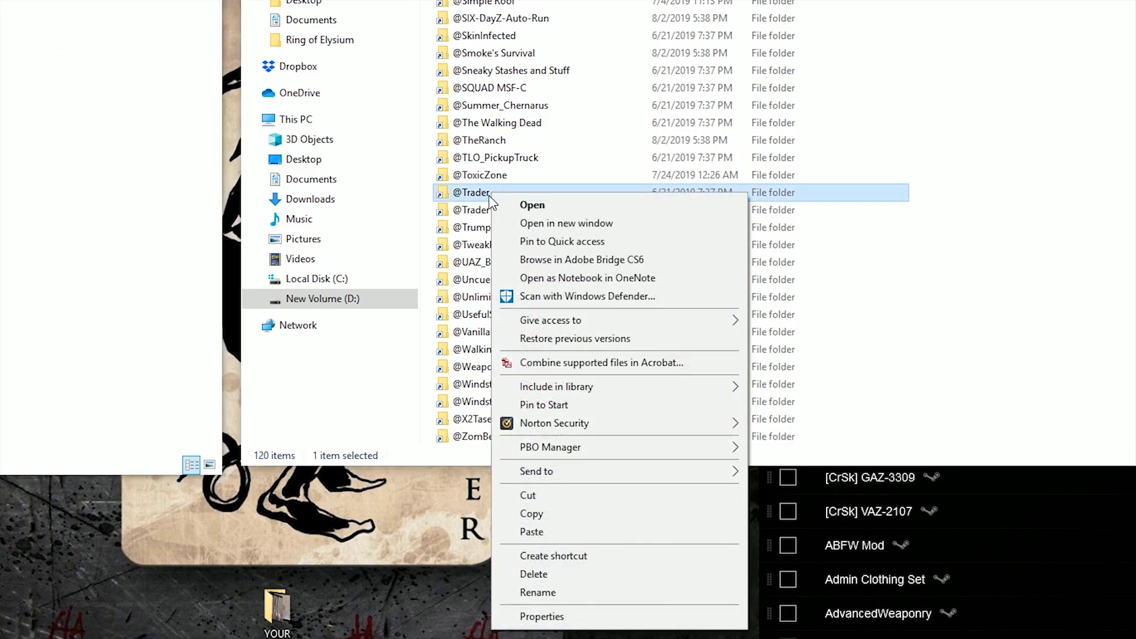
click(536, 514)
right_click(180, 322)
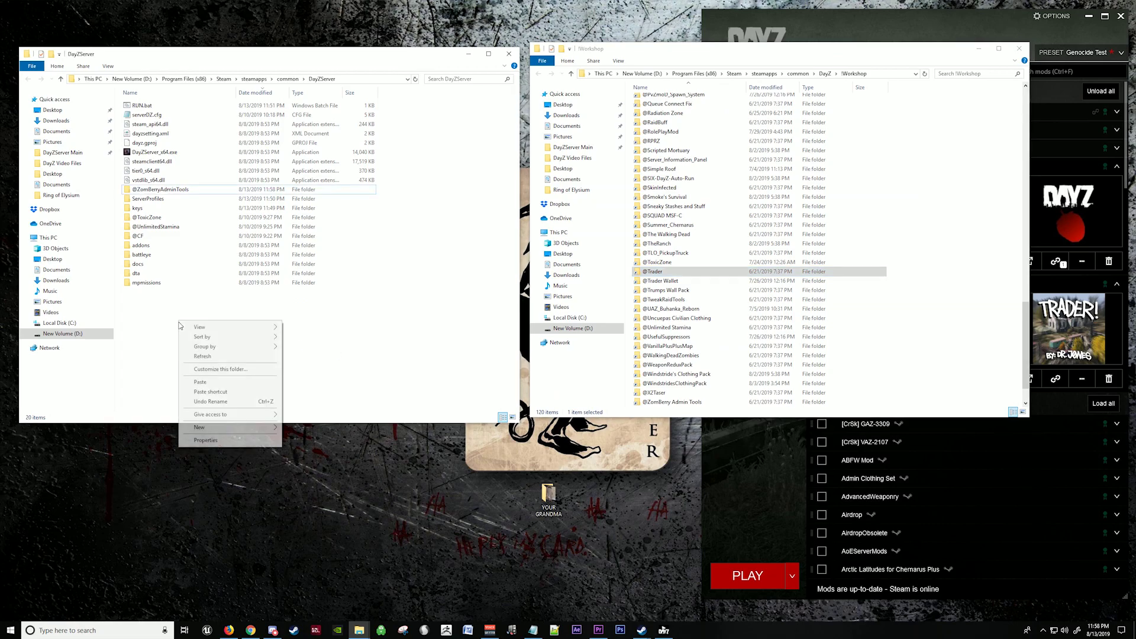
click(204, 384)
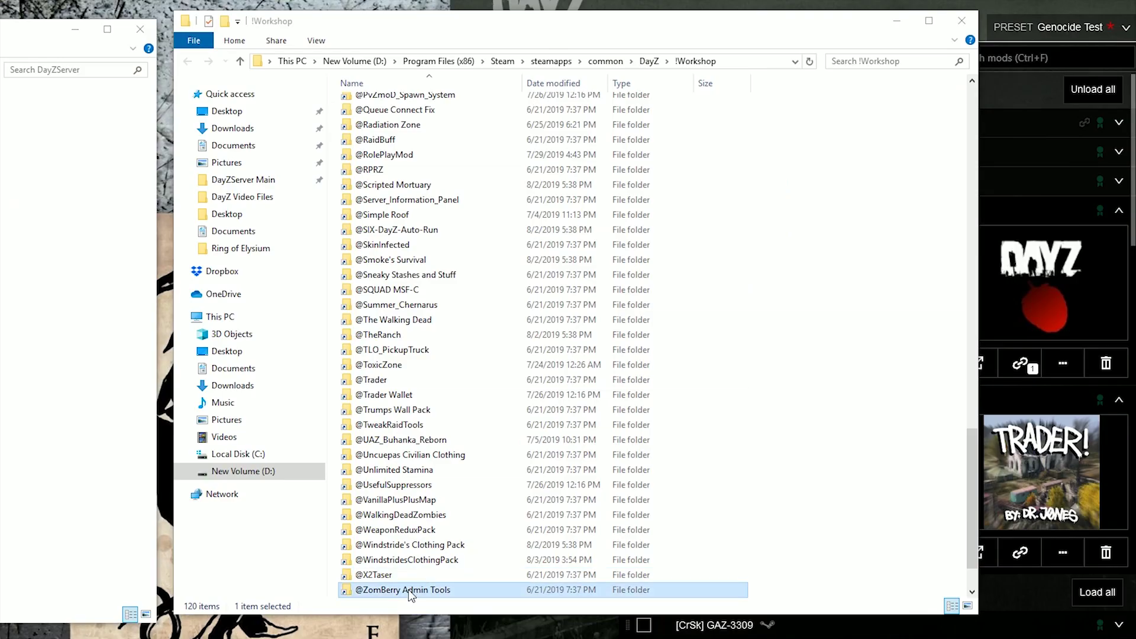
Step: Copy Vaker.bikey from the ZomBerry mod's Keys folder into DayZServer\keys
double_click(678, 402)
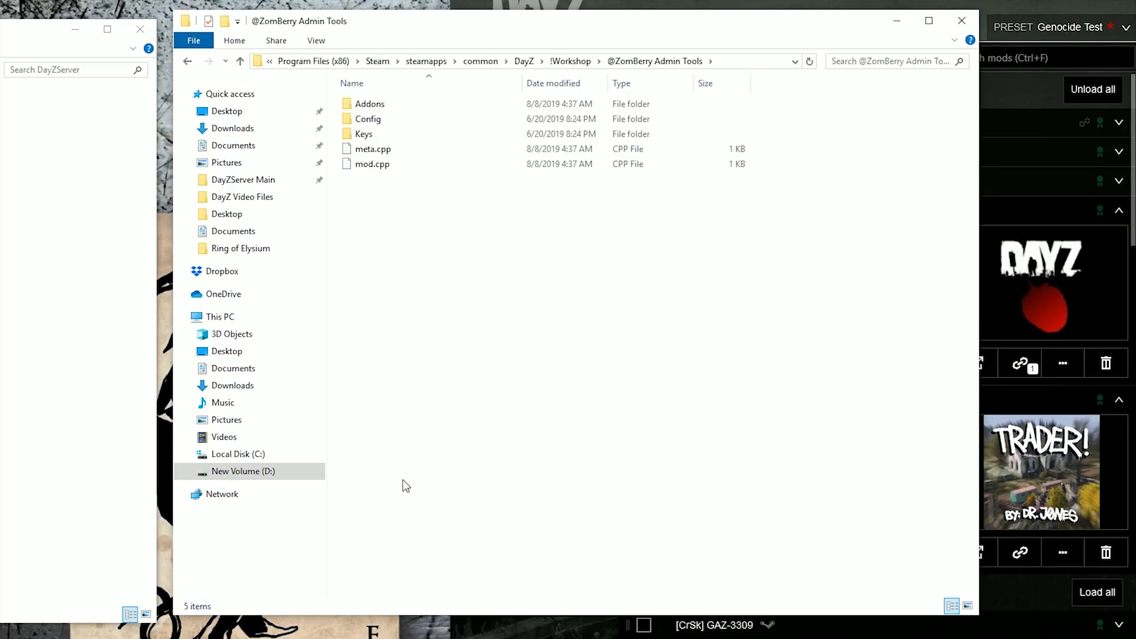
double_click(364, 134)
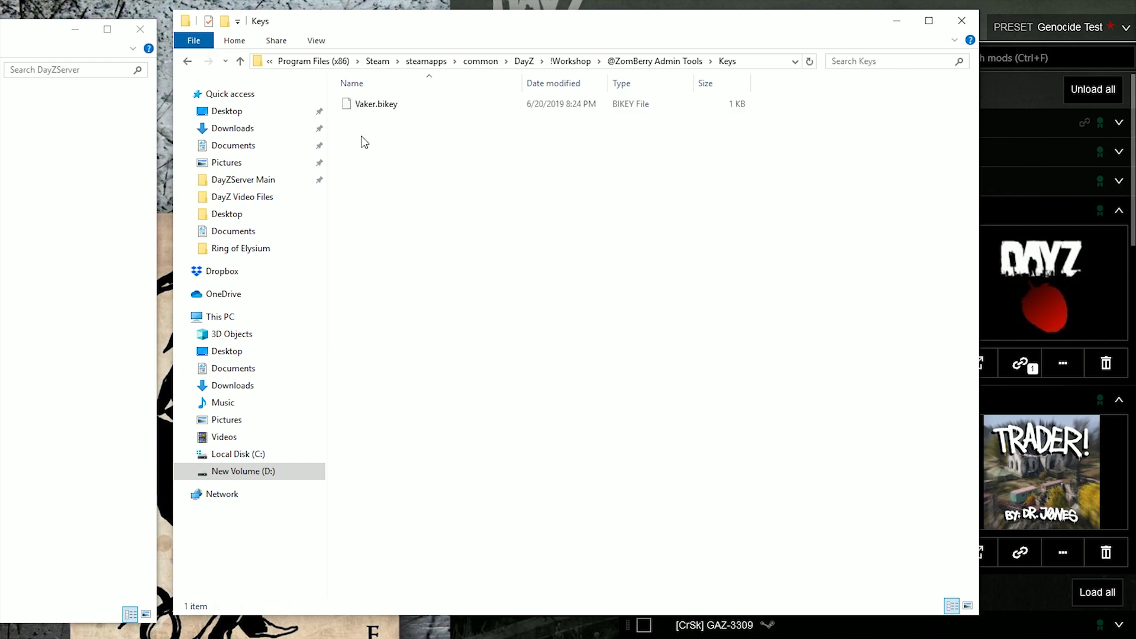
click(381, 104)
right_click(381, 105)
click(417, 250)
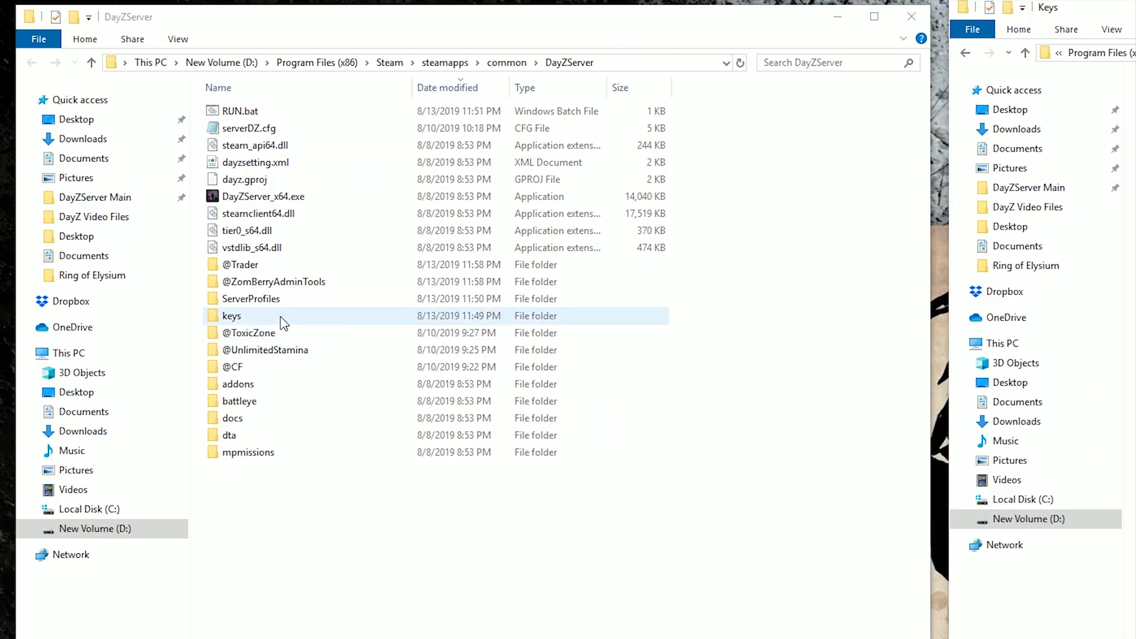
double_click(282, 320)
right_click(290, 273)
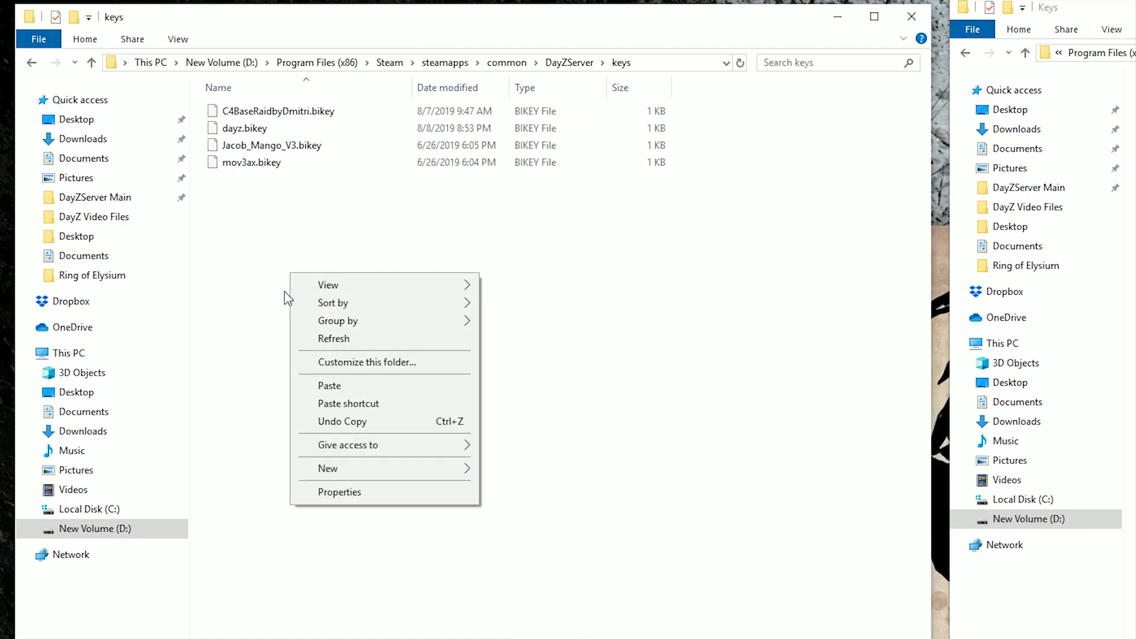
click(332, 385)
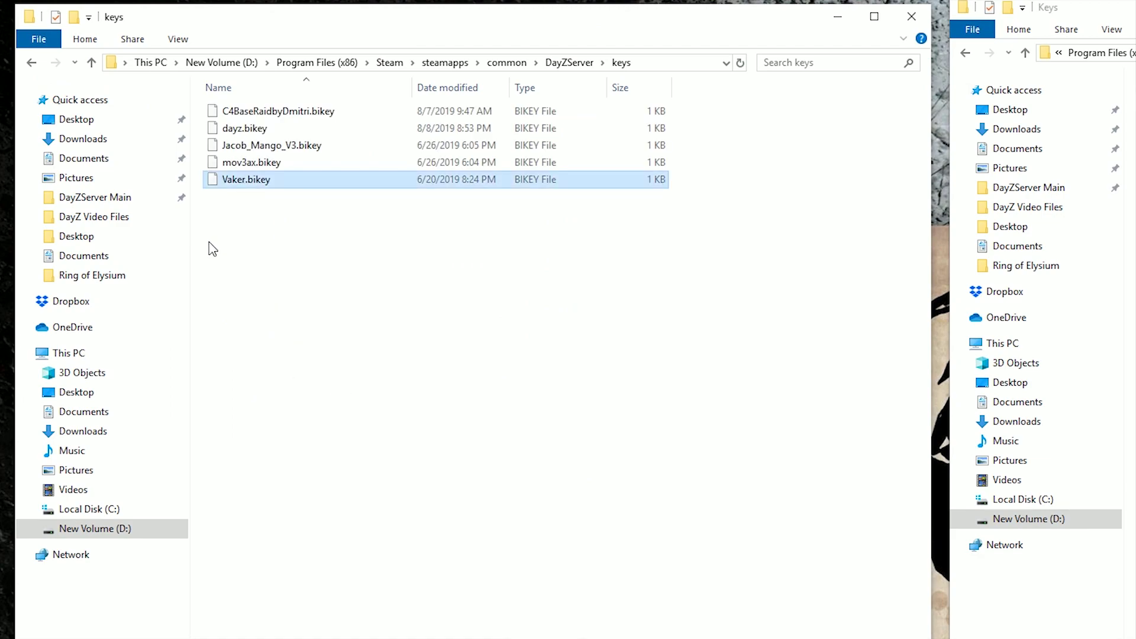
click(32, 62)
click(538, 74)
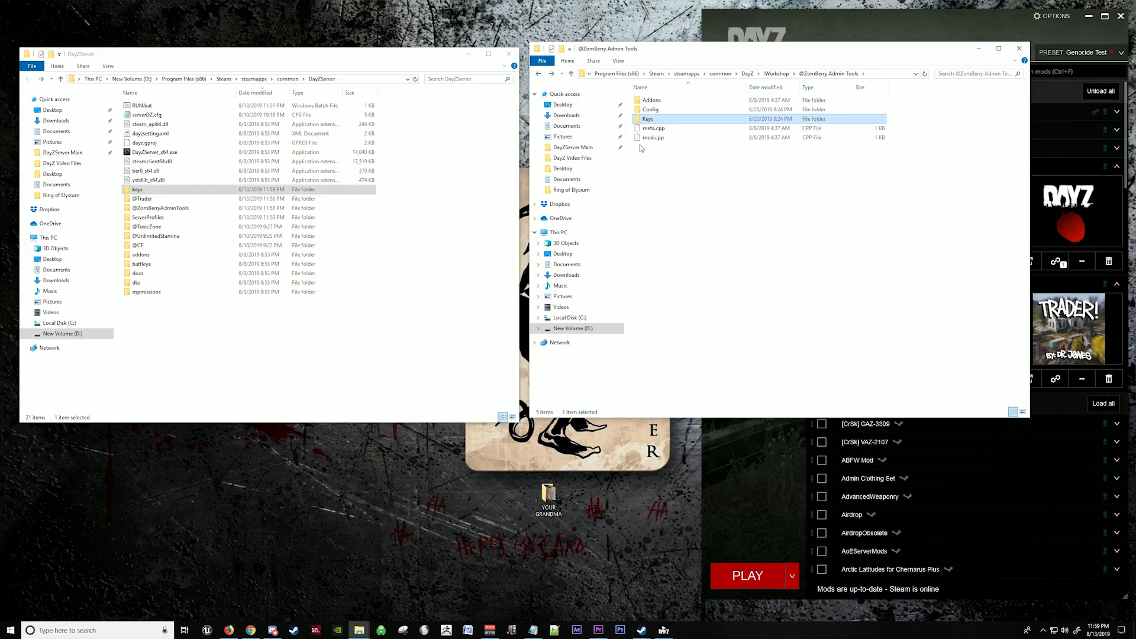
click(538, 73)
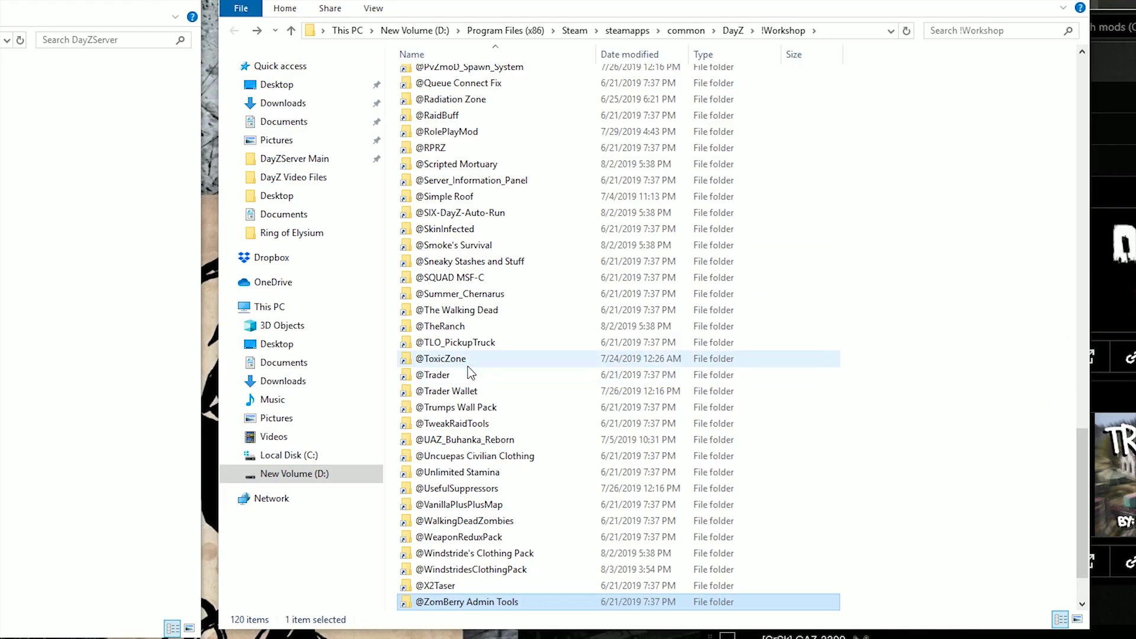
double_click(468, 375)
double_click(441, 93)
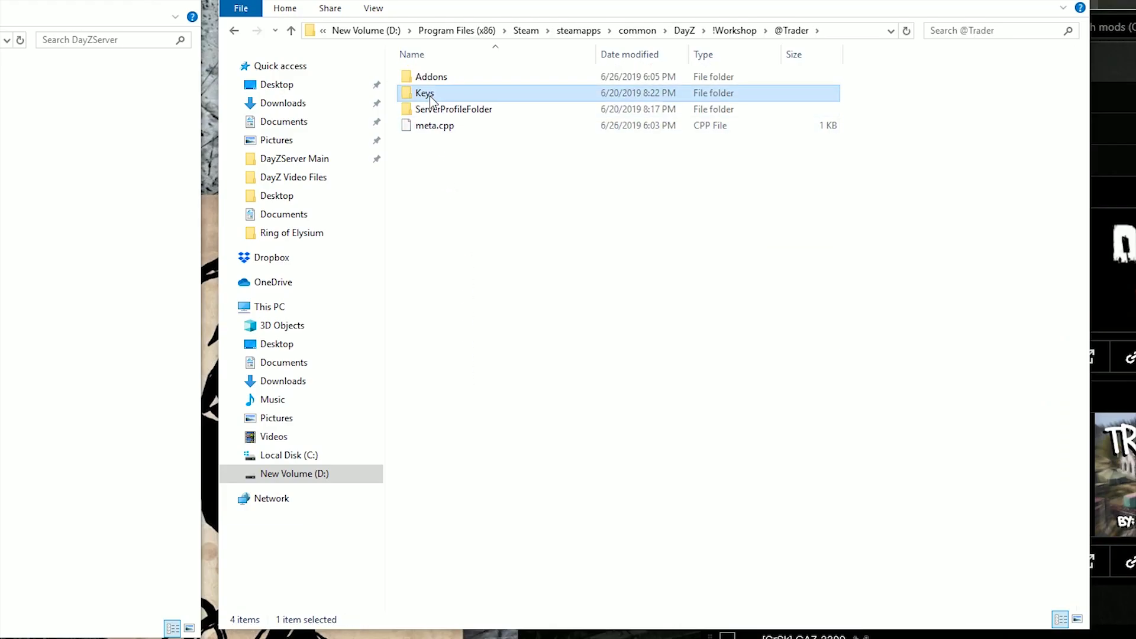
click(439, 89)
right_click(441, 83)
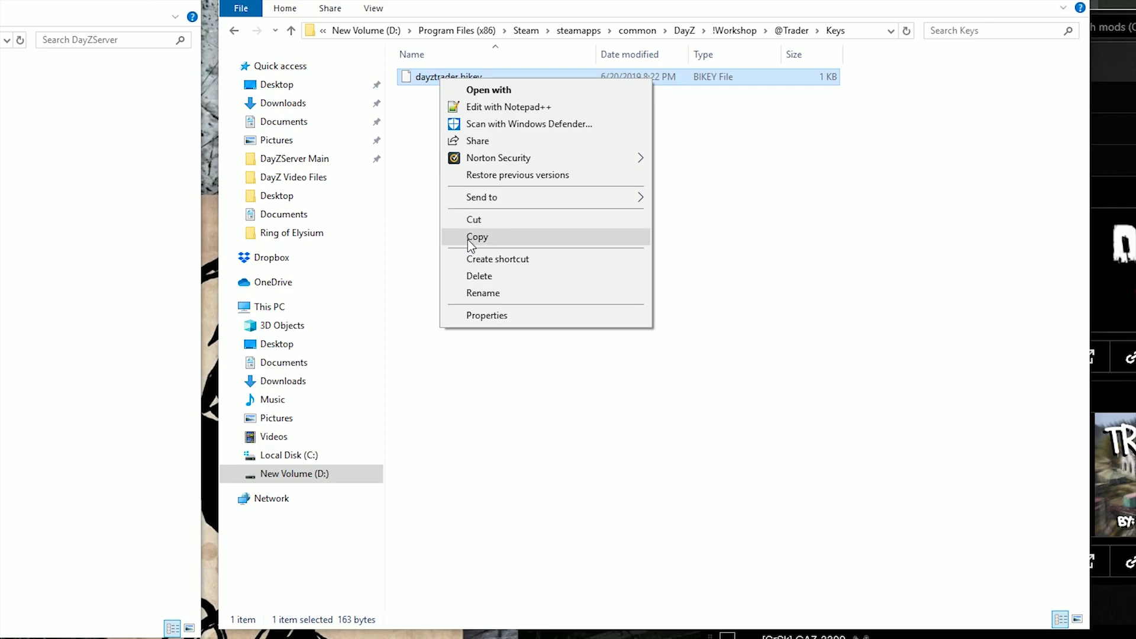
click(467, 236)
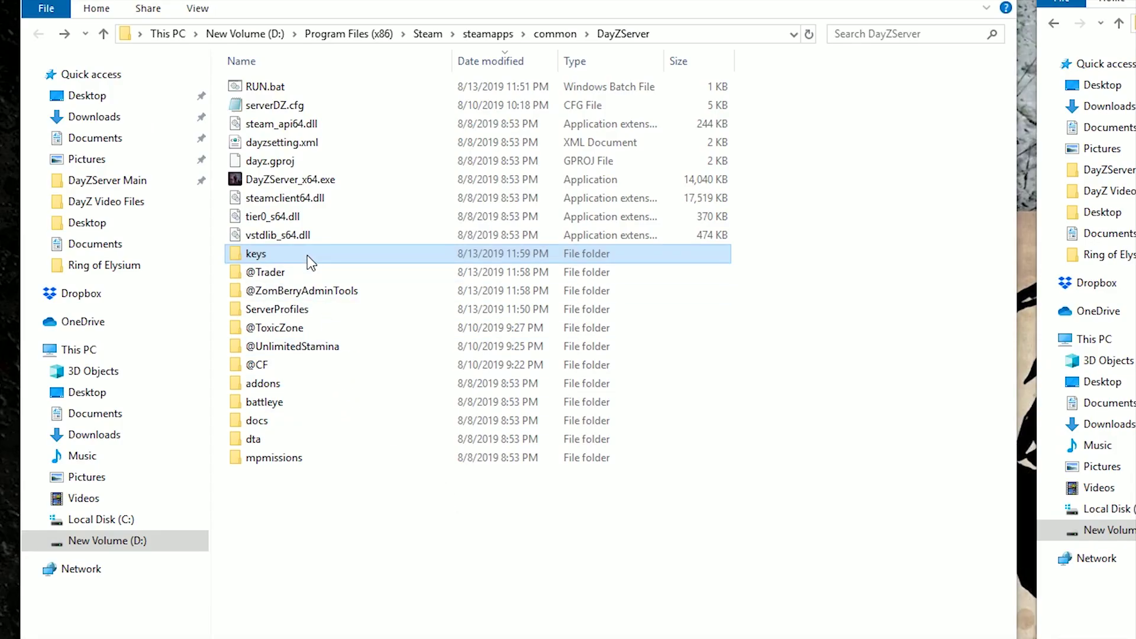
double_click(163, 189)
right_click(317, 255)
click(357, 376)
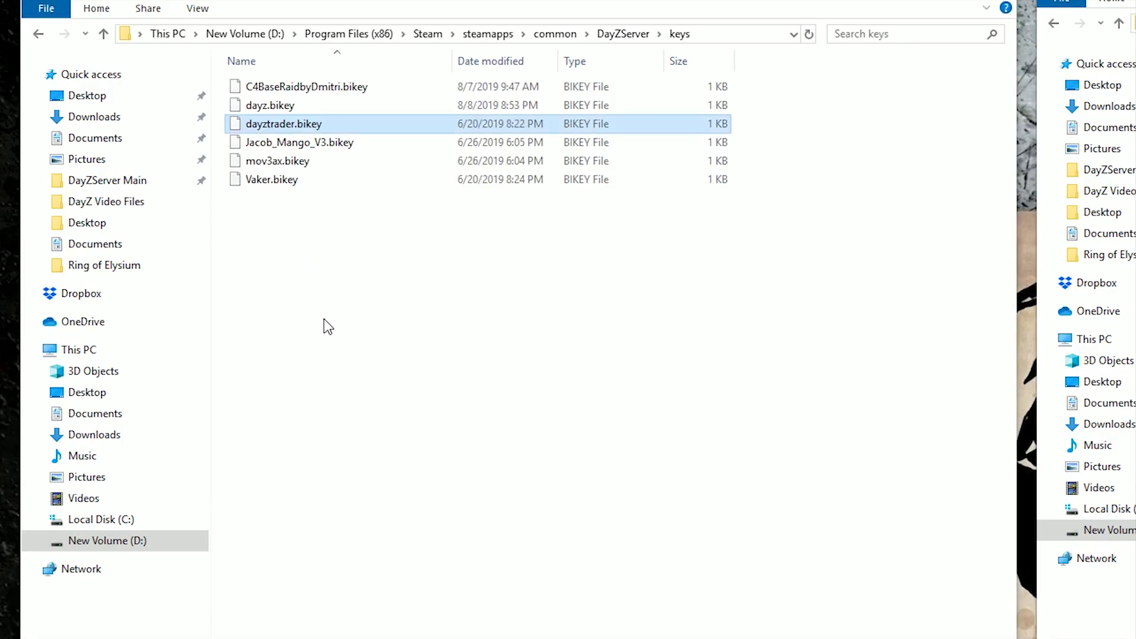
click(456, 269)
click(39, 36)
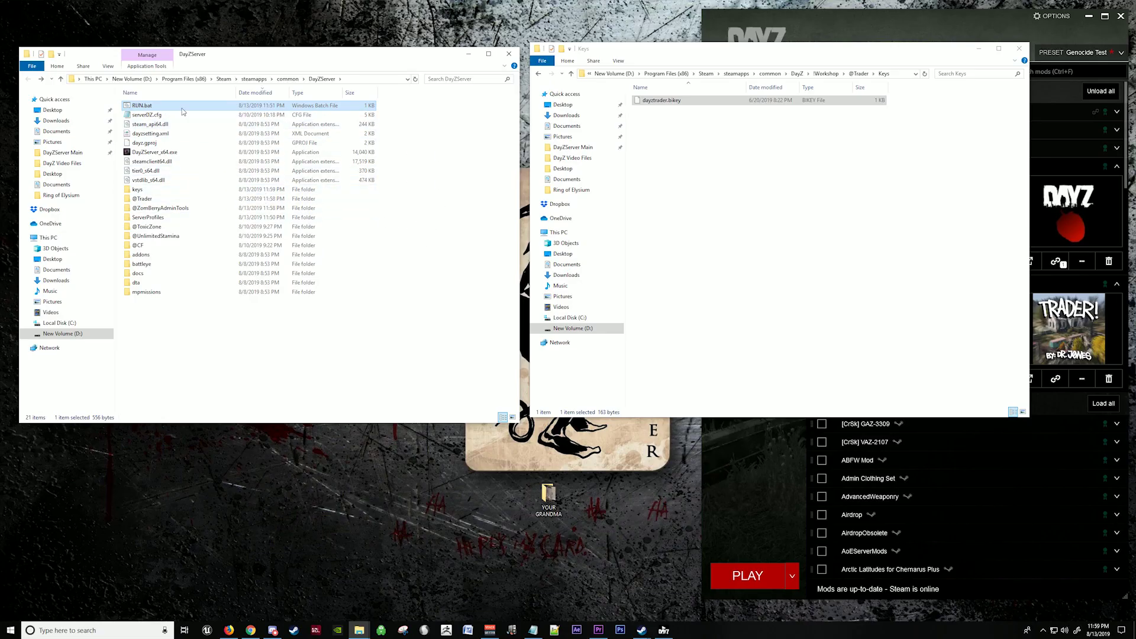
right_click(180, 109)
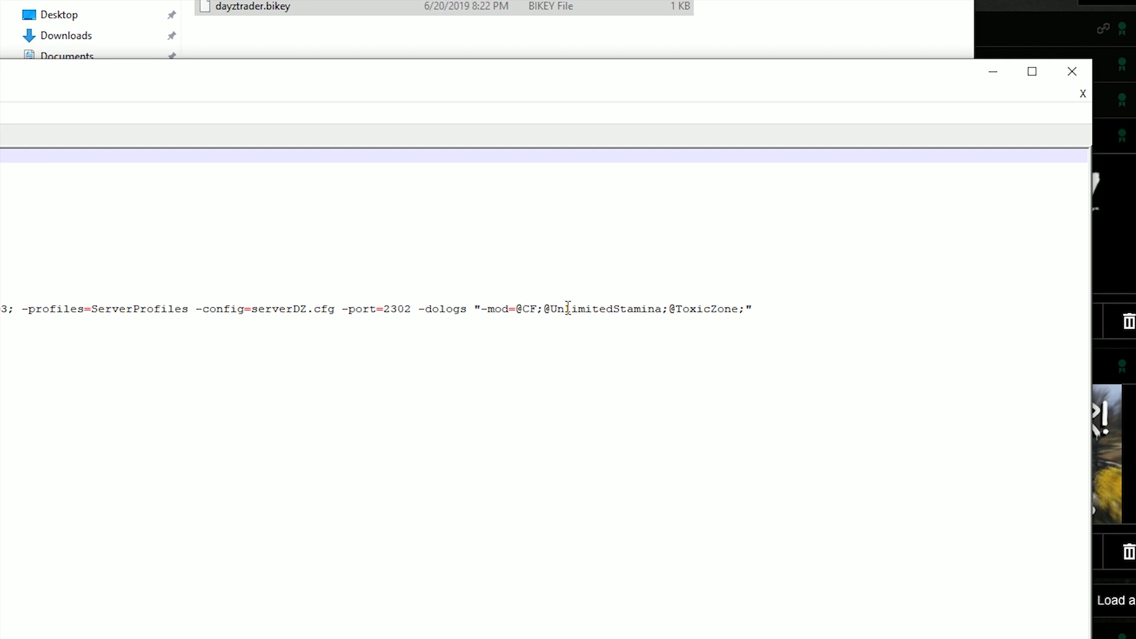
click(748, 308)
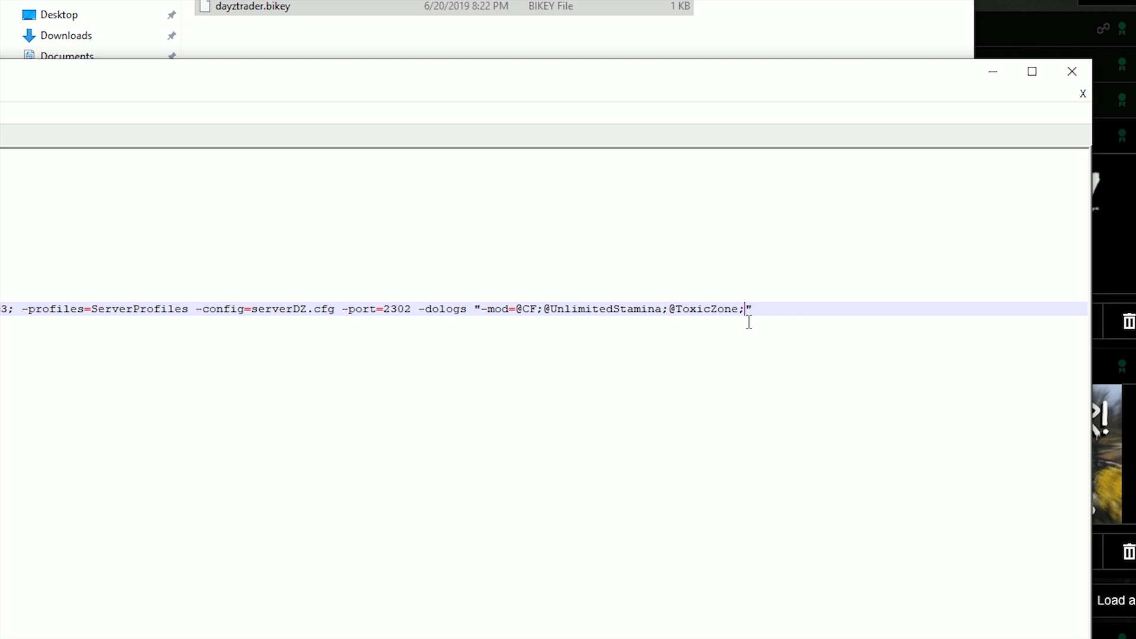
text(@)
key(BackSpace)
text(Trader;)
text(@)
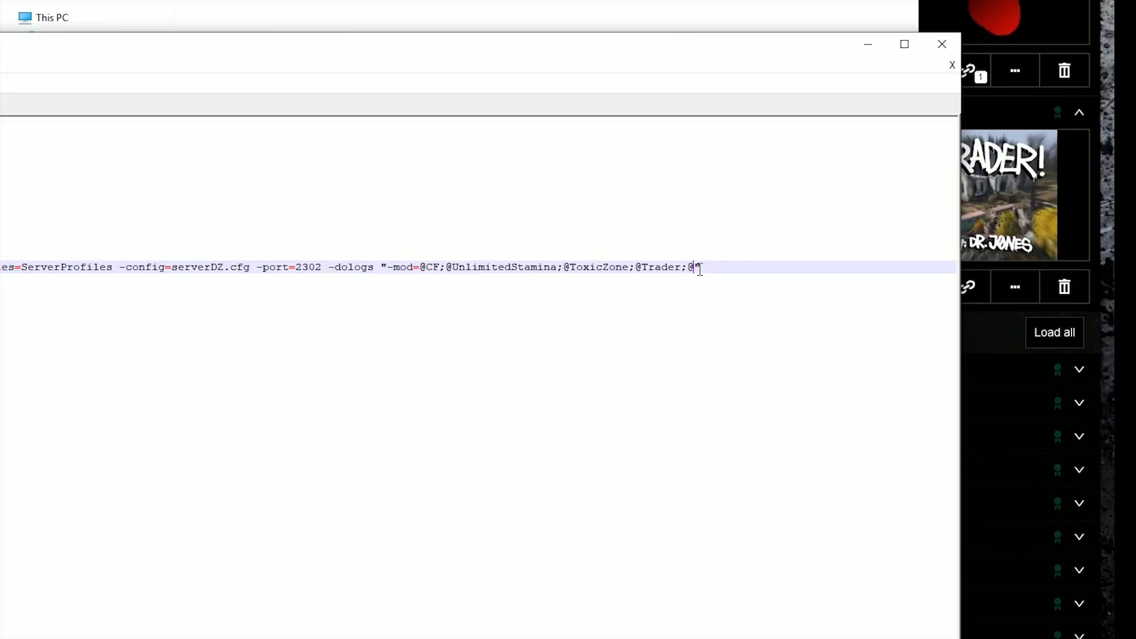
text(ZomBerryAdminTools;)
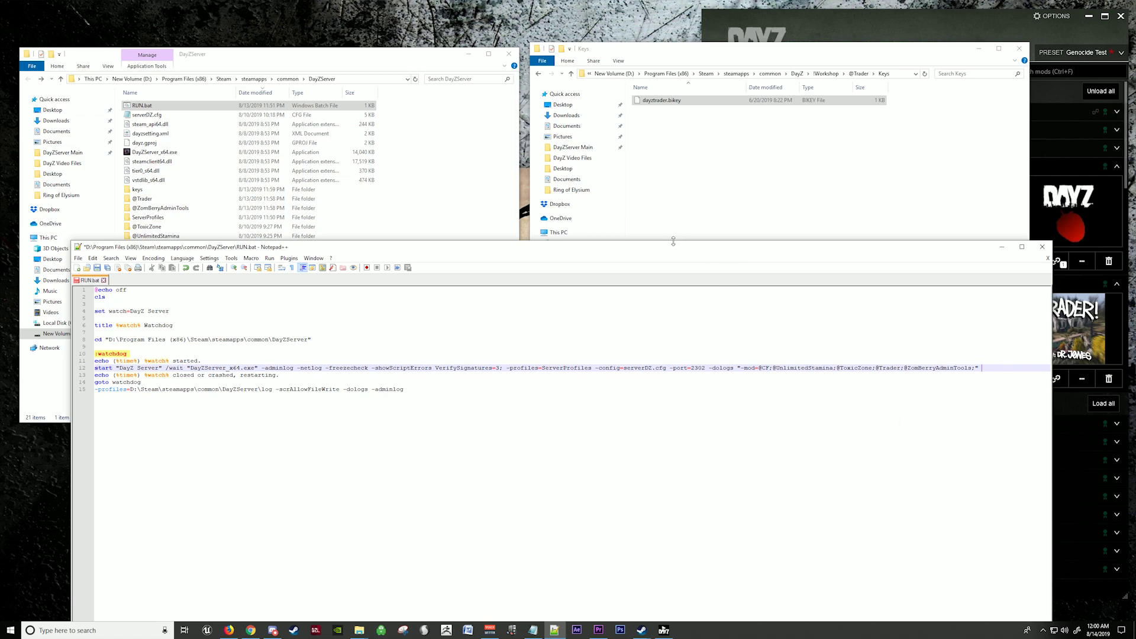
drag(673, 248, 615, 195)
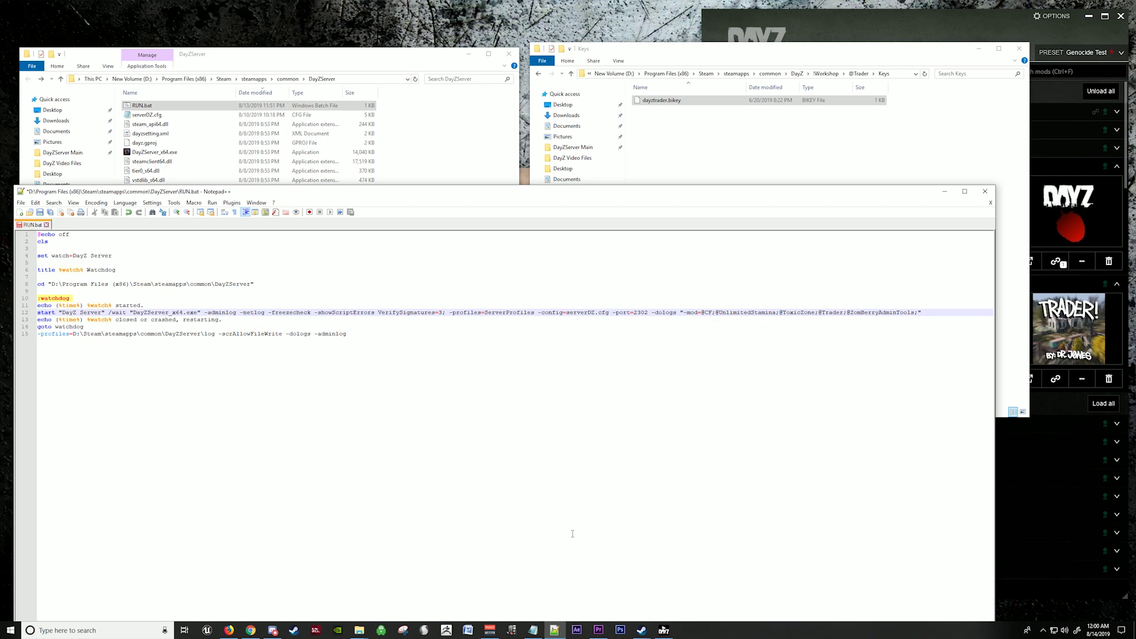
click(532, 630)
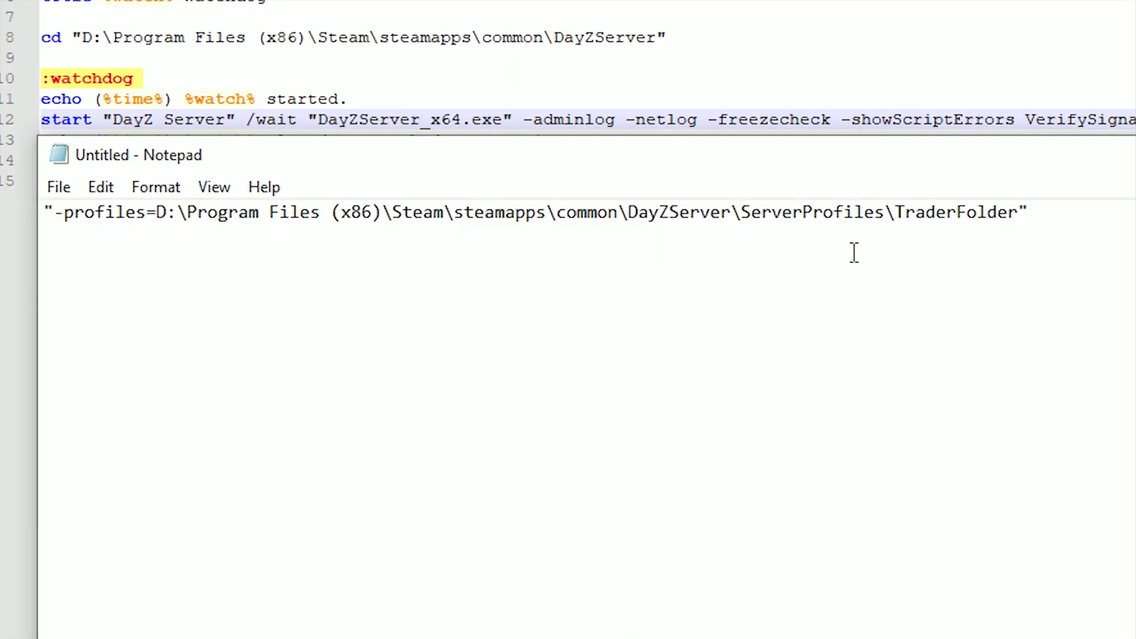
Step: Paste the -profiles path from Notepad onto the end of RUN.bat's launch line
drag(1047, 216, 44, 213)
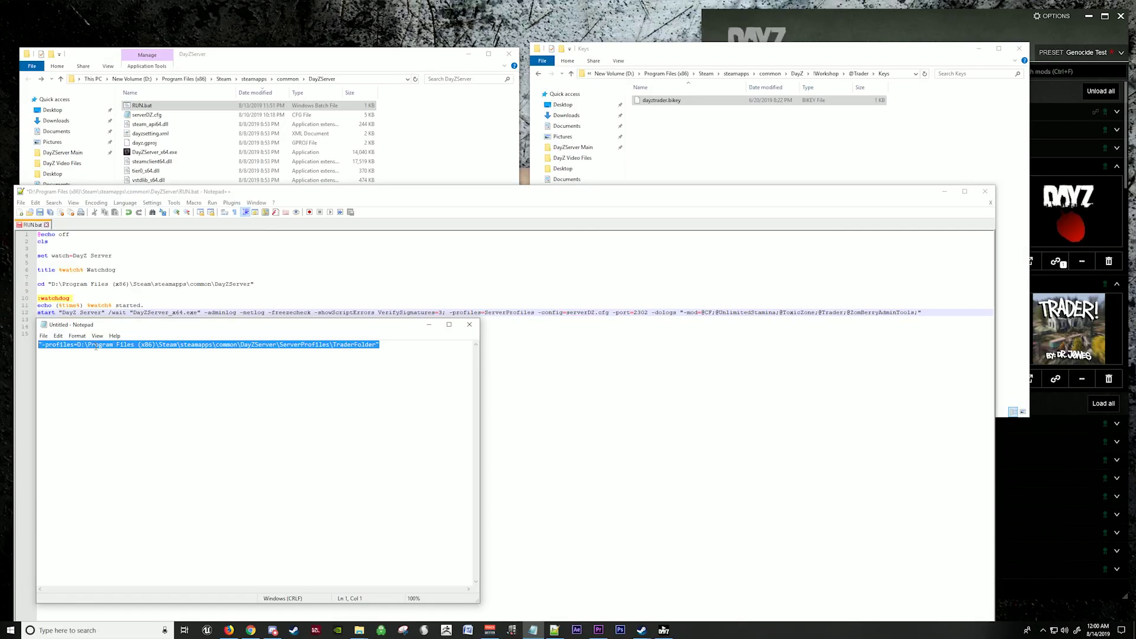
right_click(95, 347)
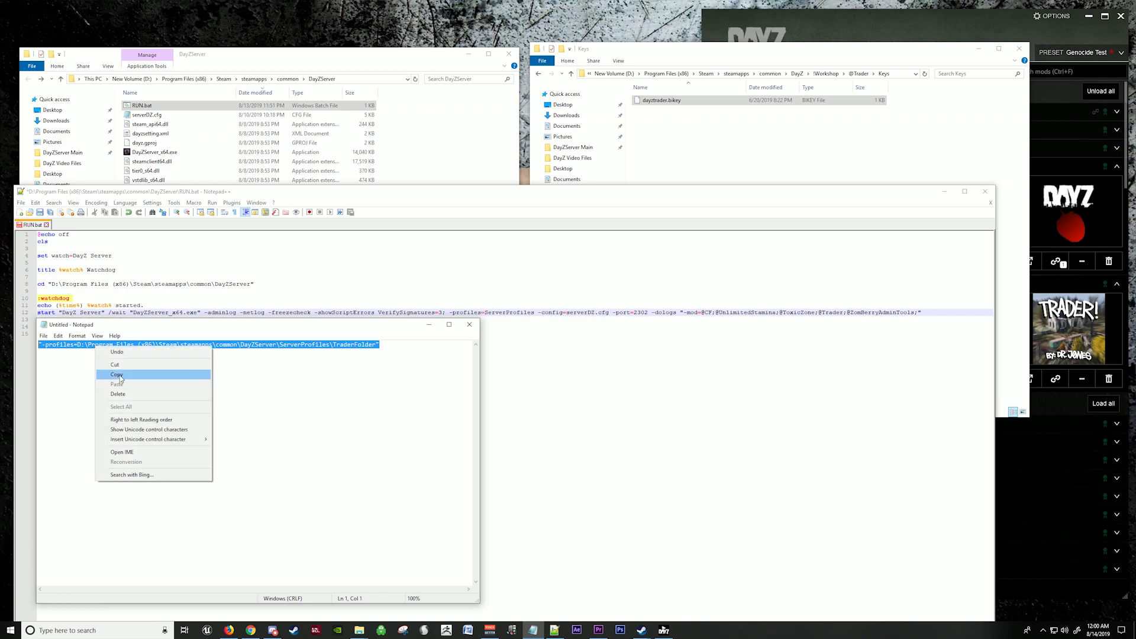
click(113, 375)
click(938, 310)
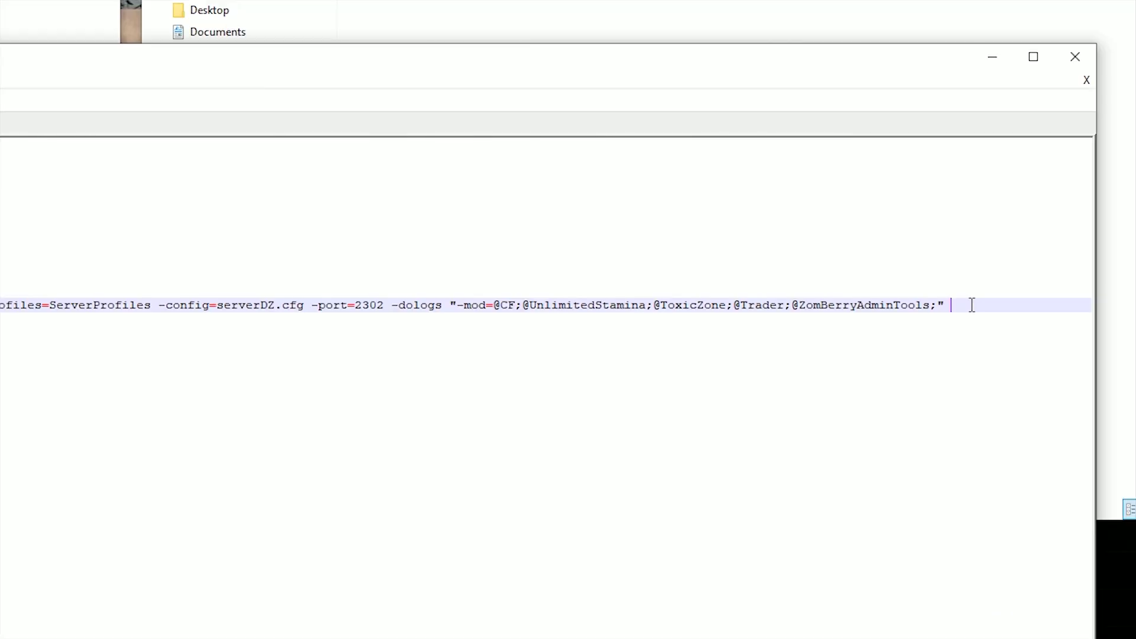
right_click(936, 312)
click(1006, 357)
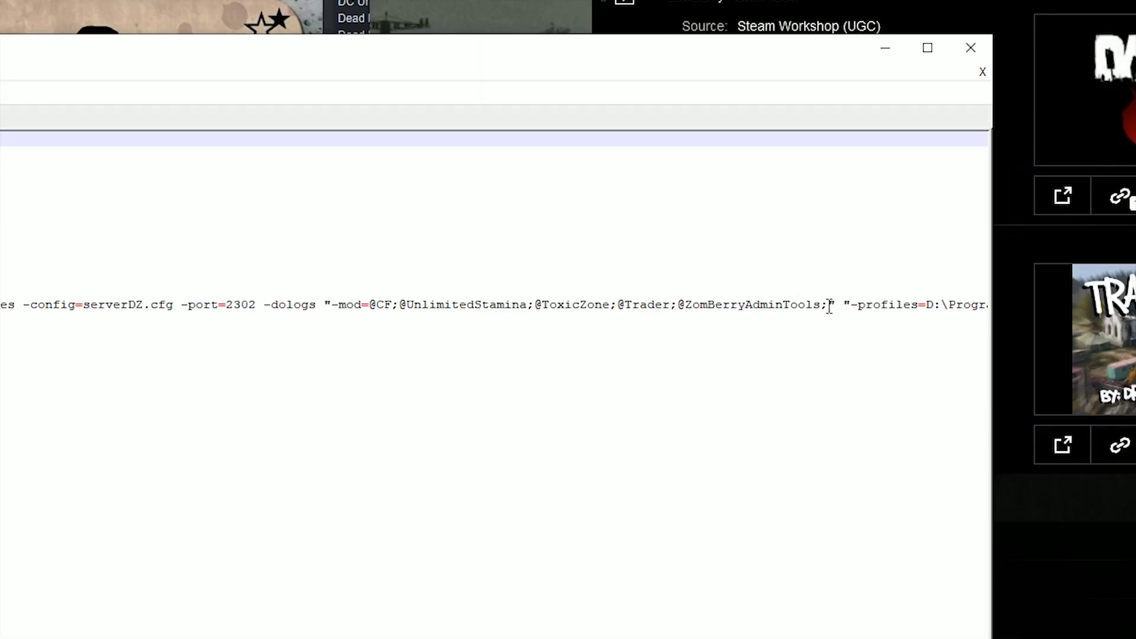
drag(826, 305, 617, 306)
click(834, 307)
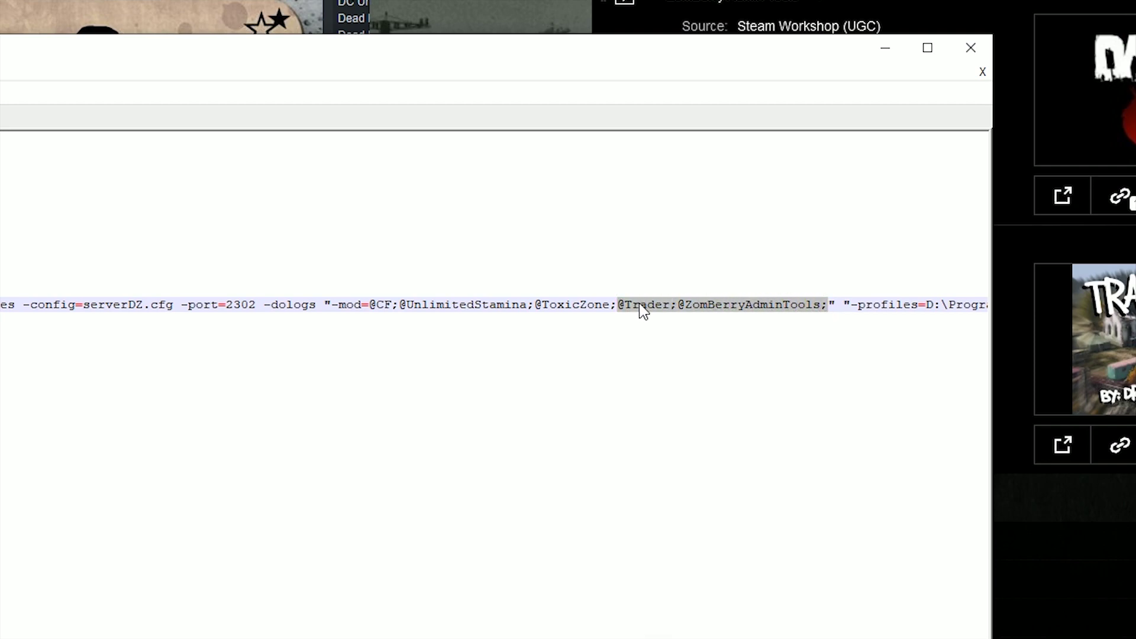
right_click(640, 306)
click(665, 335)
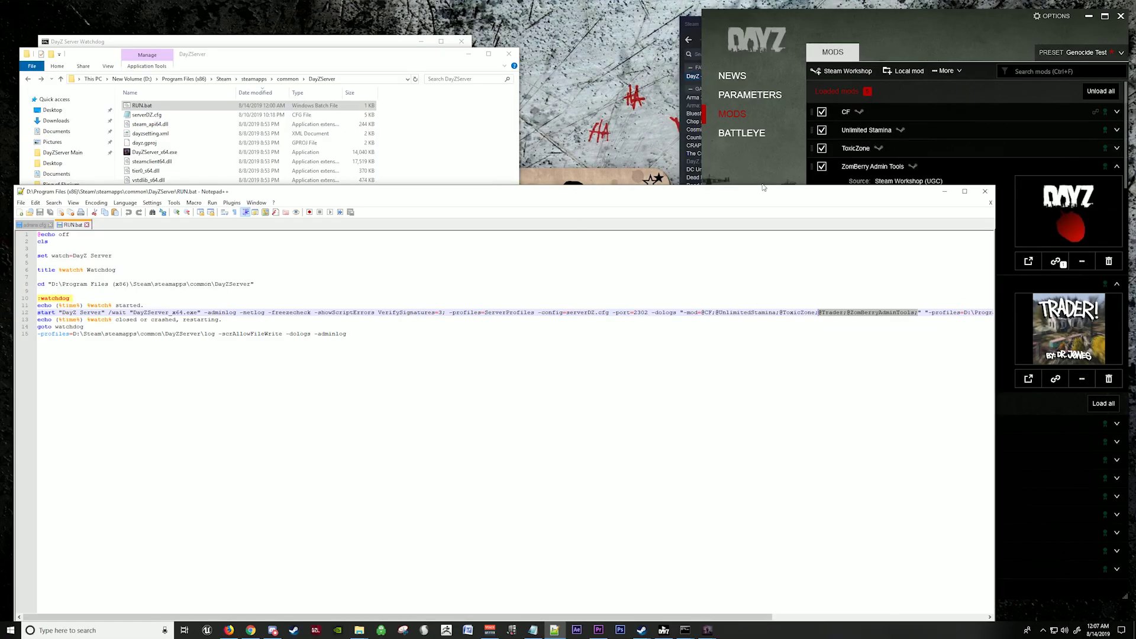
click(872, 53)
click(750, 95)
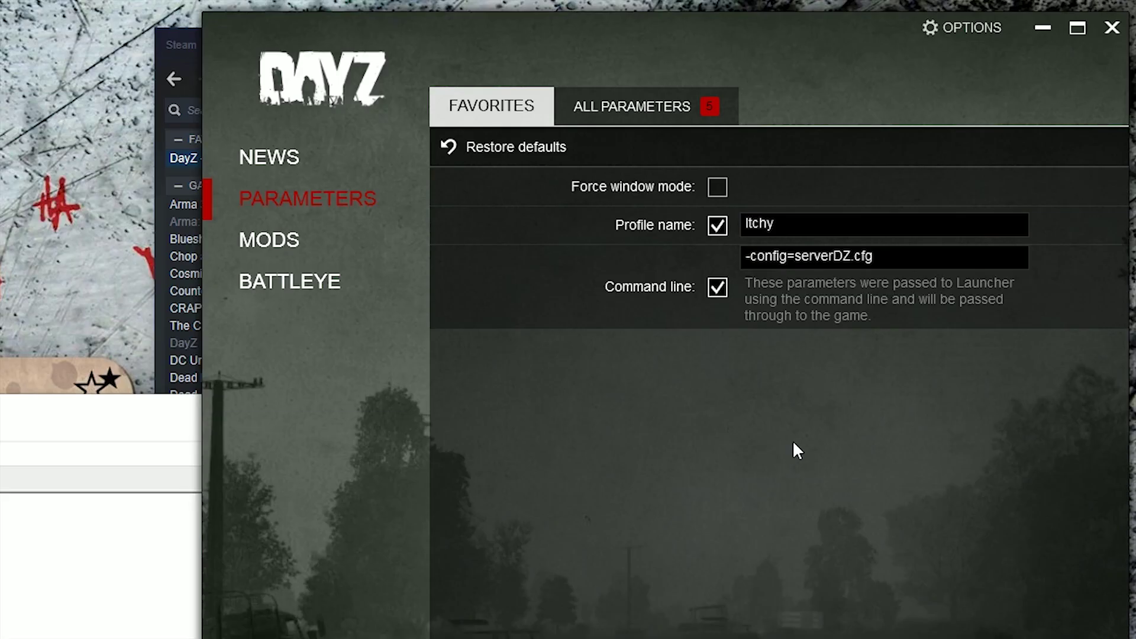
click(672, 110)
click(976, 236)
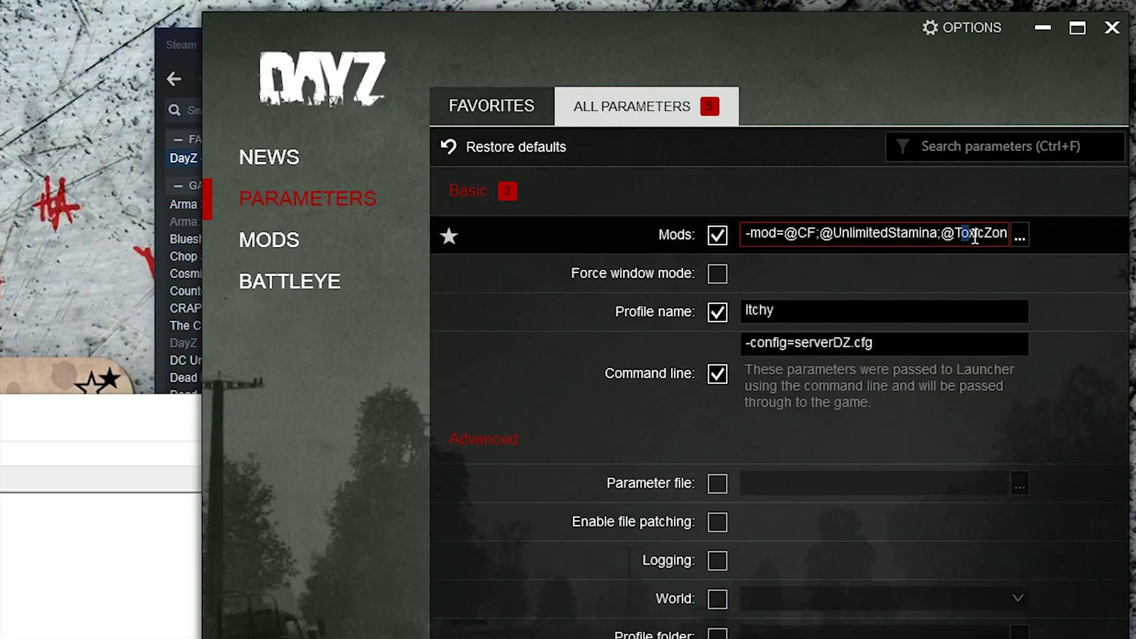
drag(975, 236, 1015, 236)
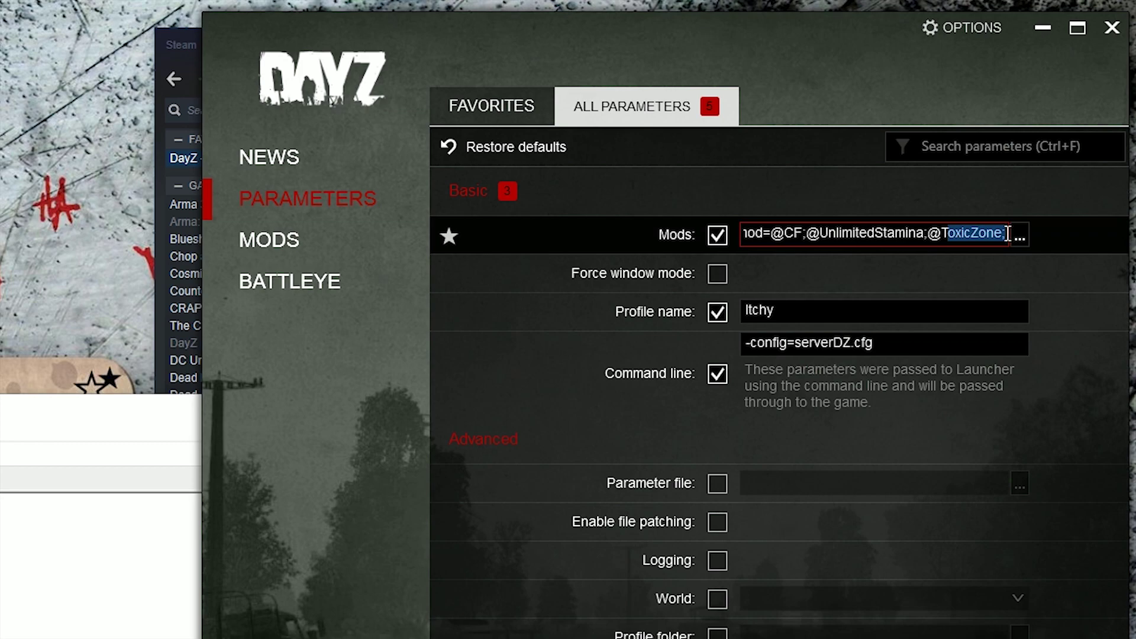
click(1008, 234)
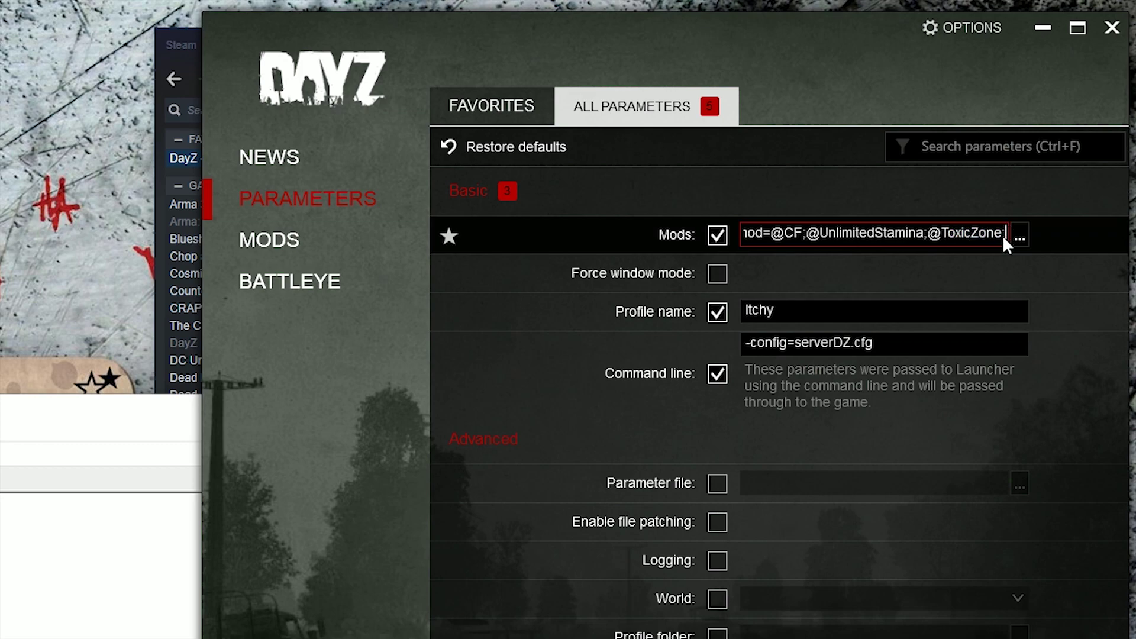
right_click(1009, 236)
click(906, 290)
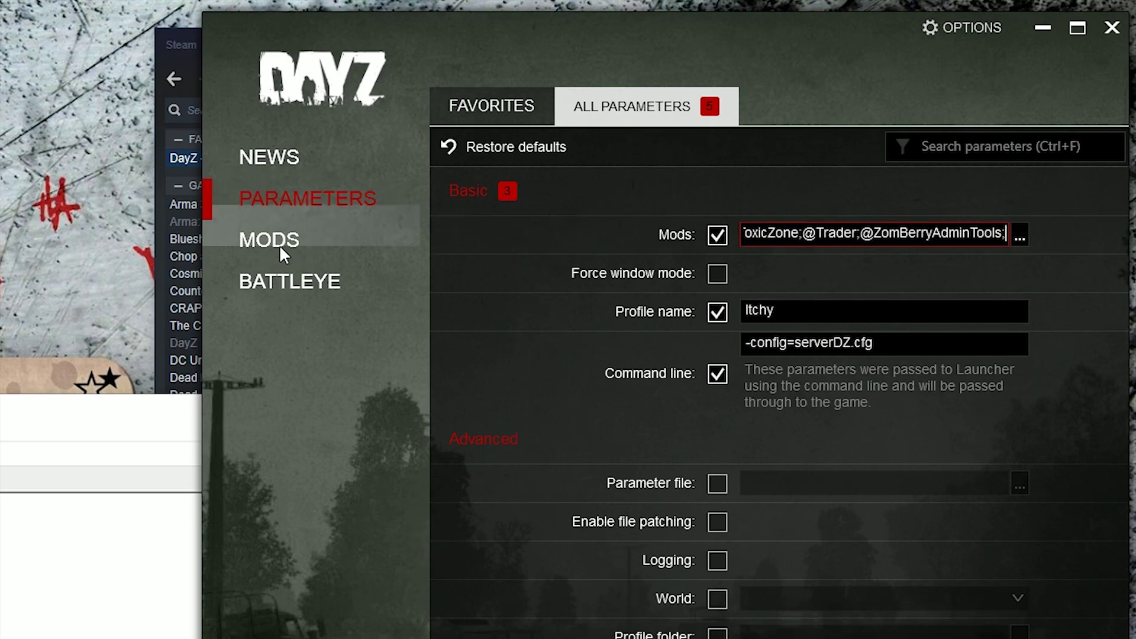
click(274, 255)
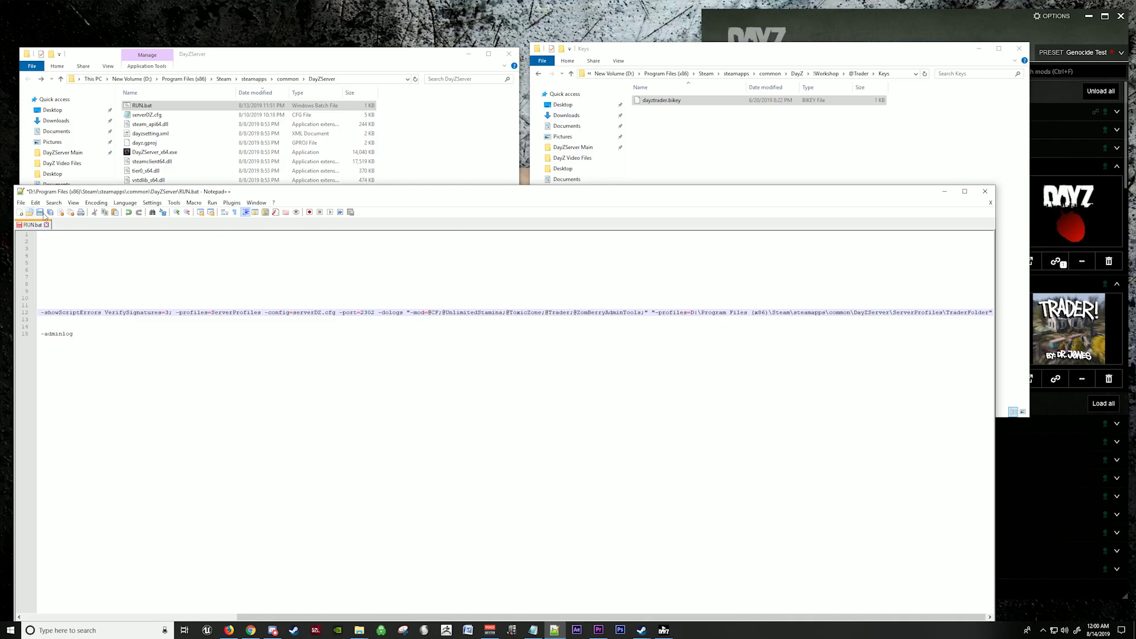
Step: Save RUN.bat and close Notepad++
click(40, 213)
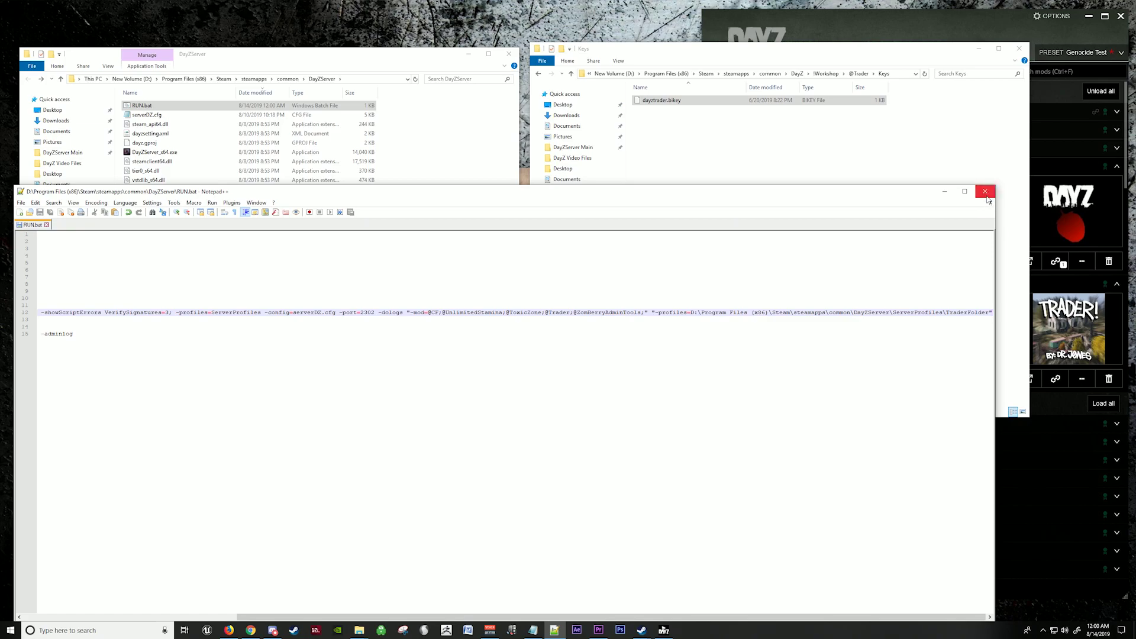
click(984, 191)
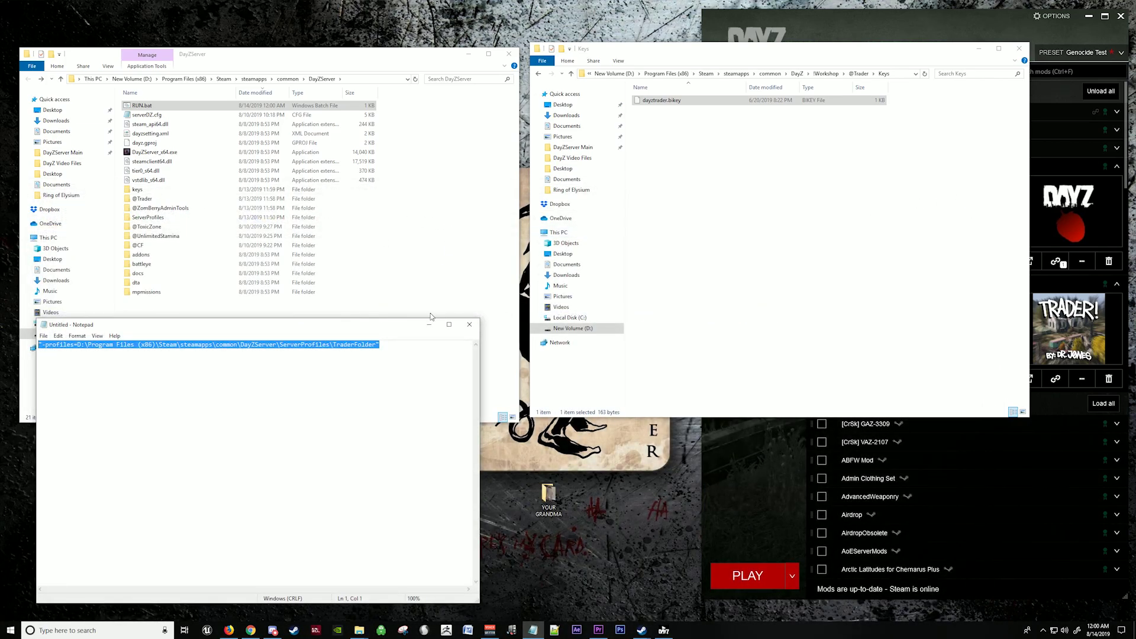
click(429, 324)
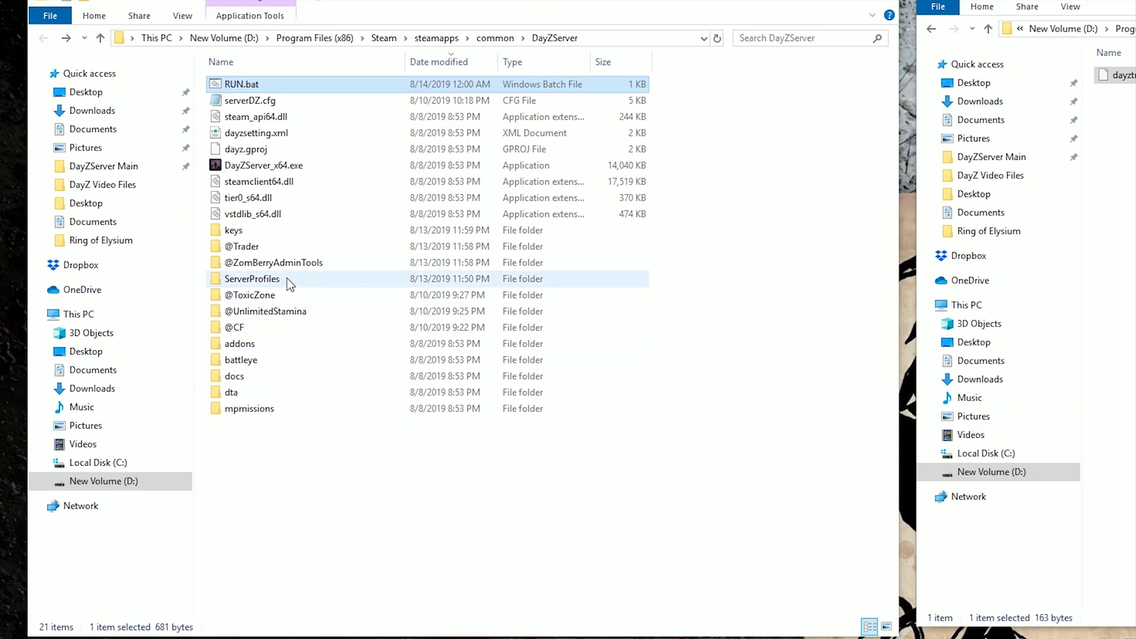
Step: Create TraderFolder in ServerProfiles, move ToxicZone into it, and open it
double_click(286, 278)
right_click(283, 214)
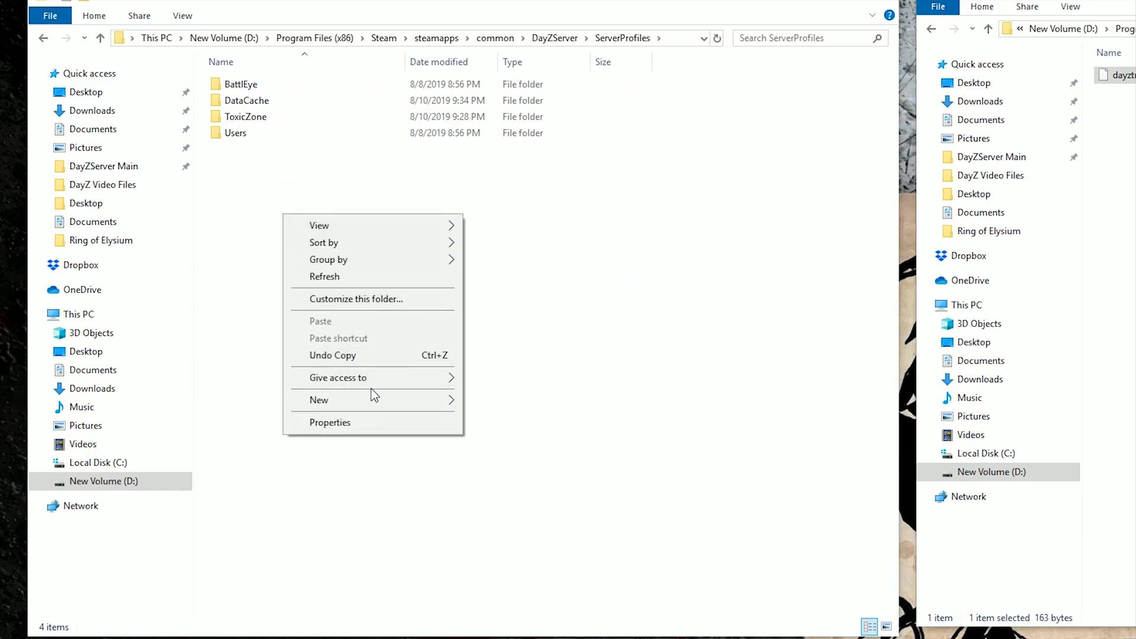
click(478, 405)
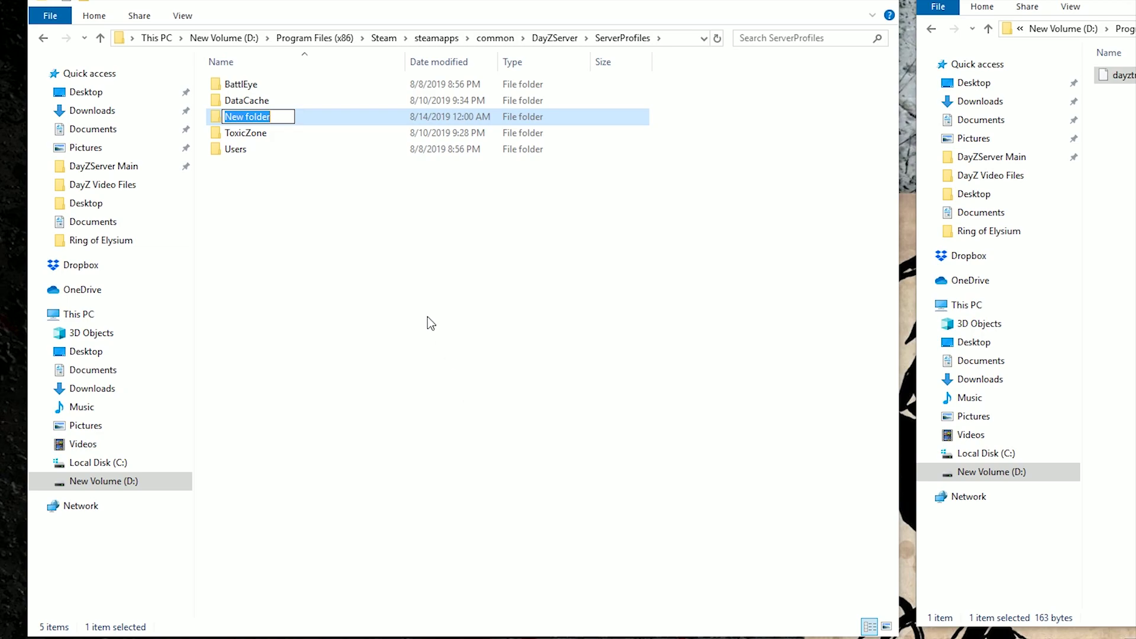
text(Trad)
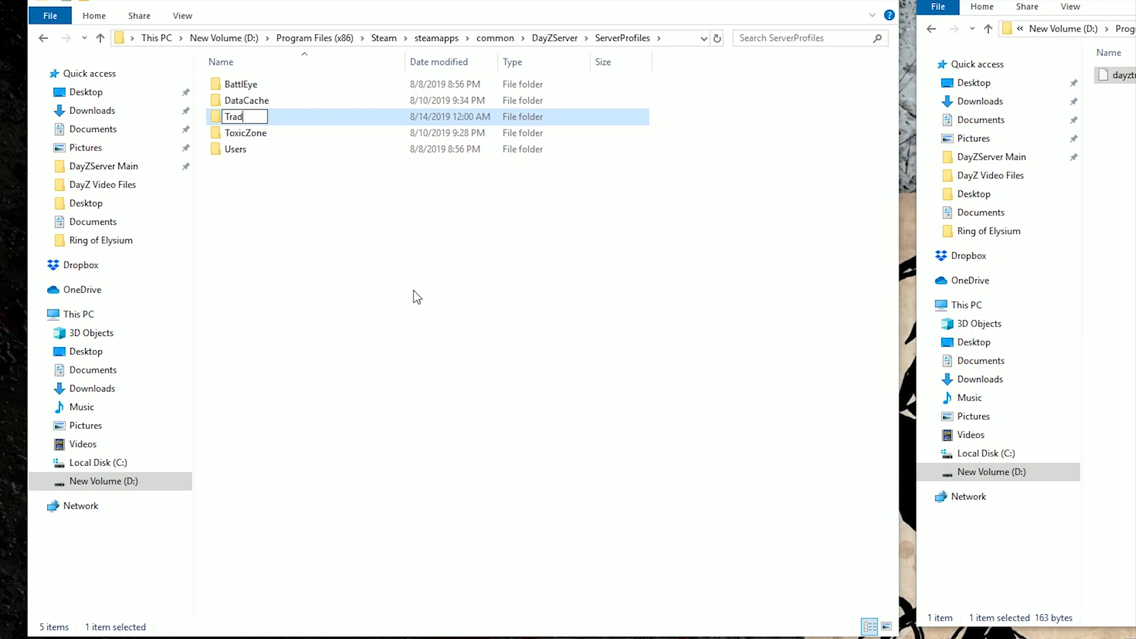
text(erFolder)
key(Return)
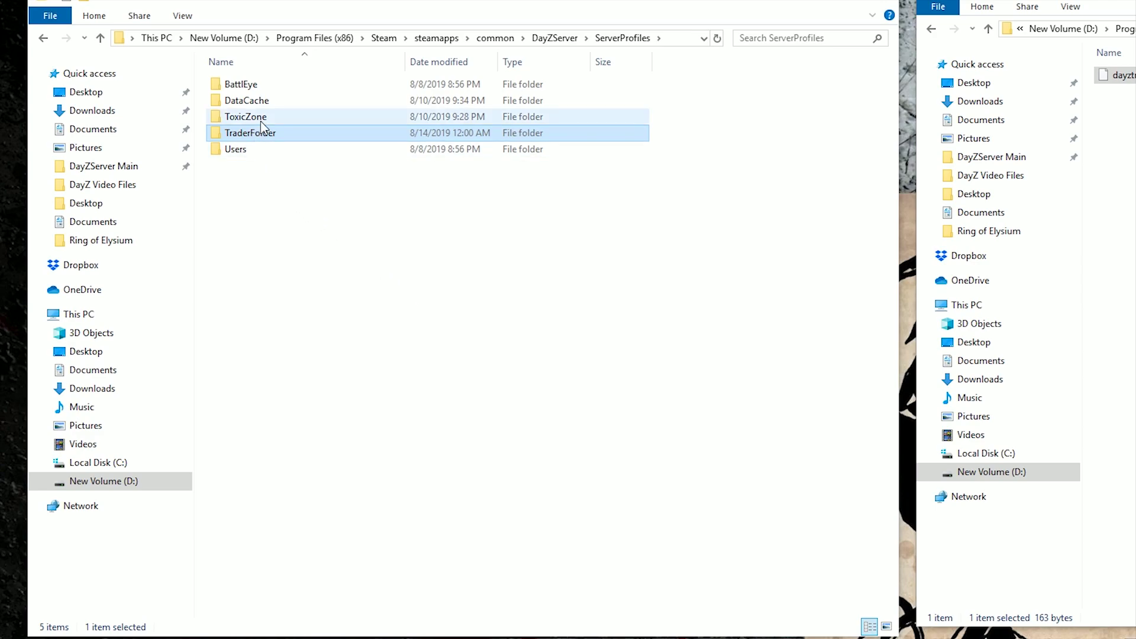
click(270, 115)
mouse_move(268, 114)
mouse_down()
mouse_move(288, 123)
mouse_move(270, 134)
mouse_up()
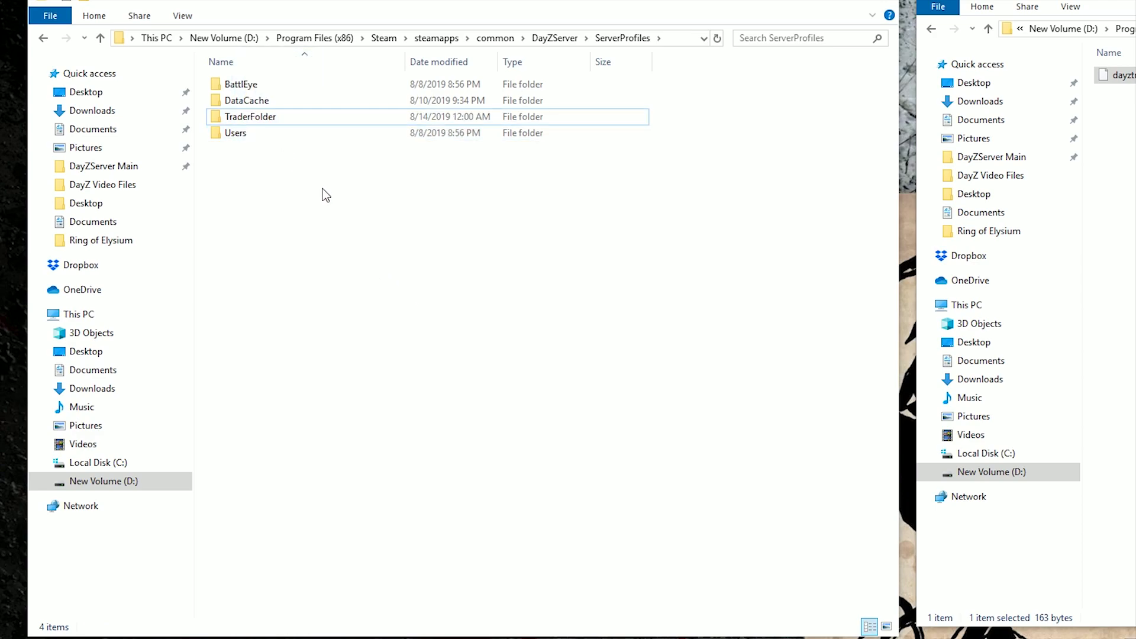
click(272, 126)
mouse_move(260, 119)
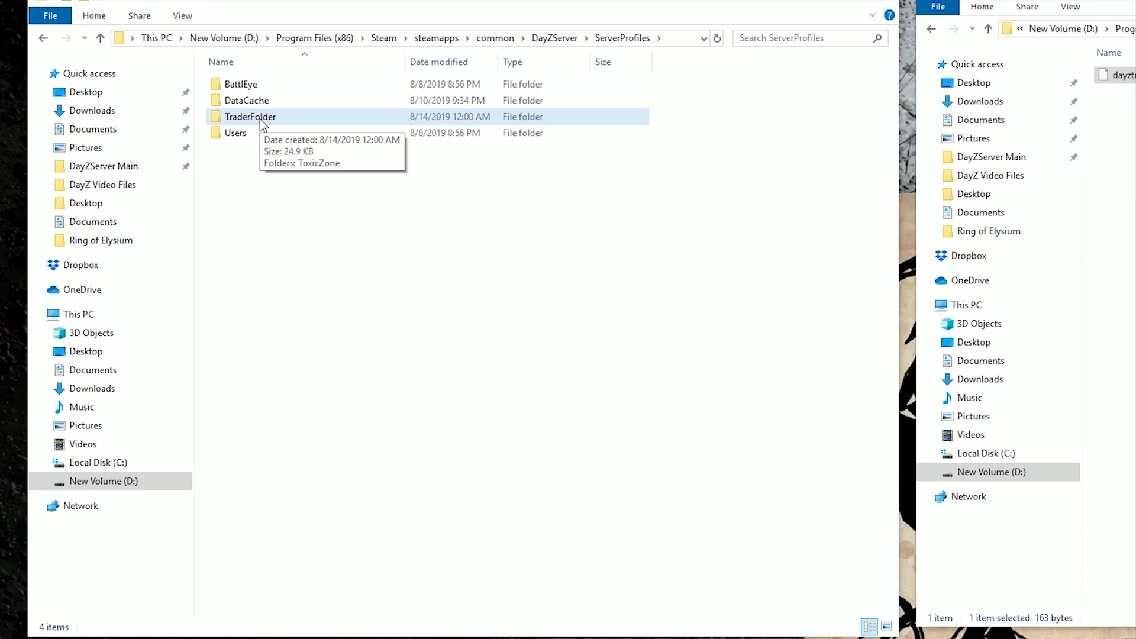
double_click(260, 119)
Step: Add two new folders named Trader and ZomBerry next to ToxicZone
right_click(271, 120)
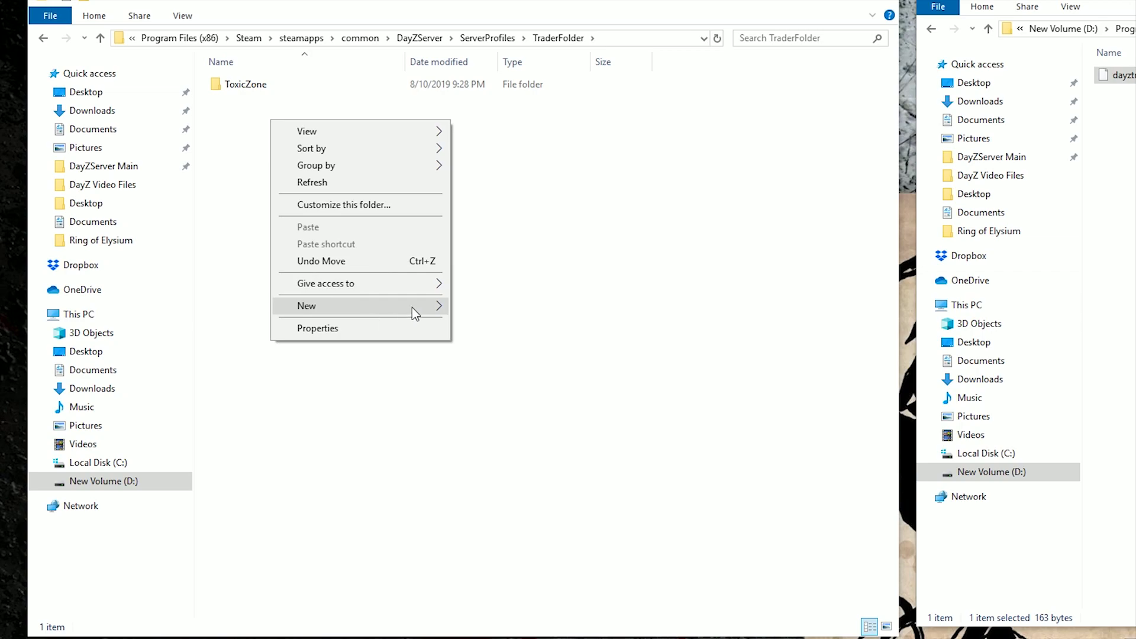
mouse_move(416, 306)
click(467, 307)
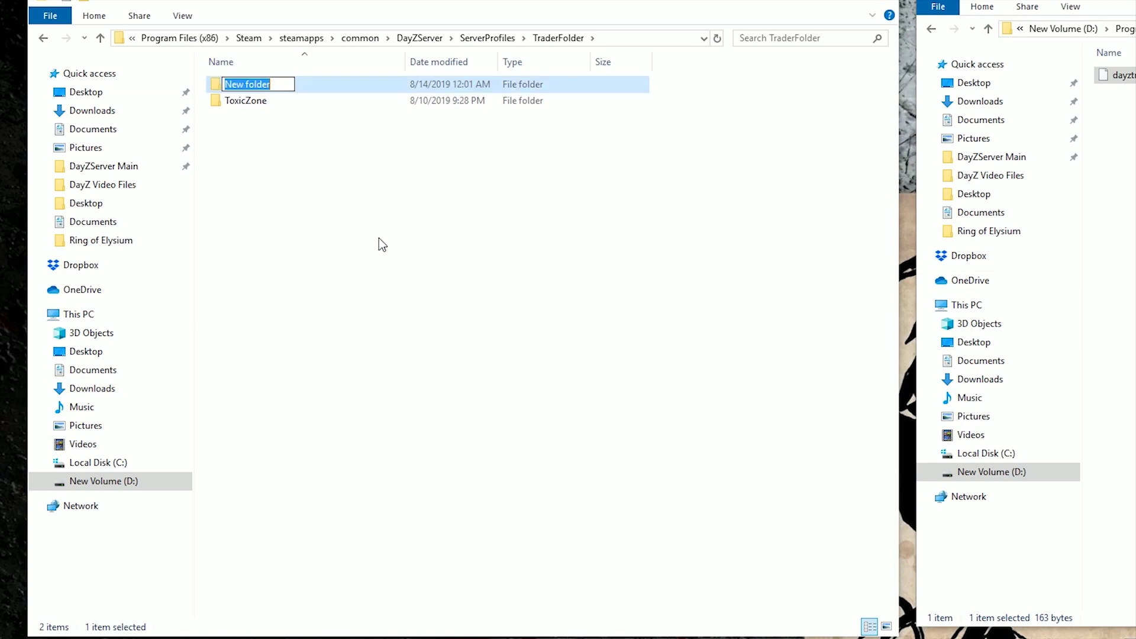
text(Trad)
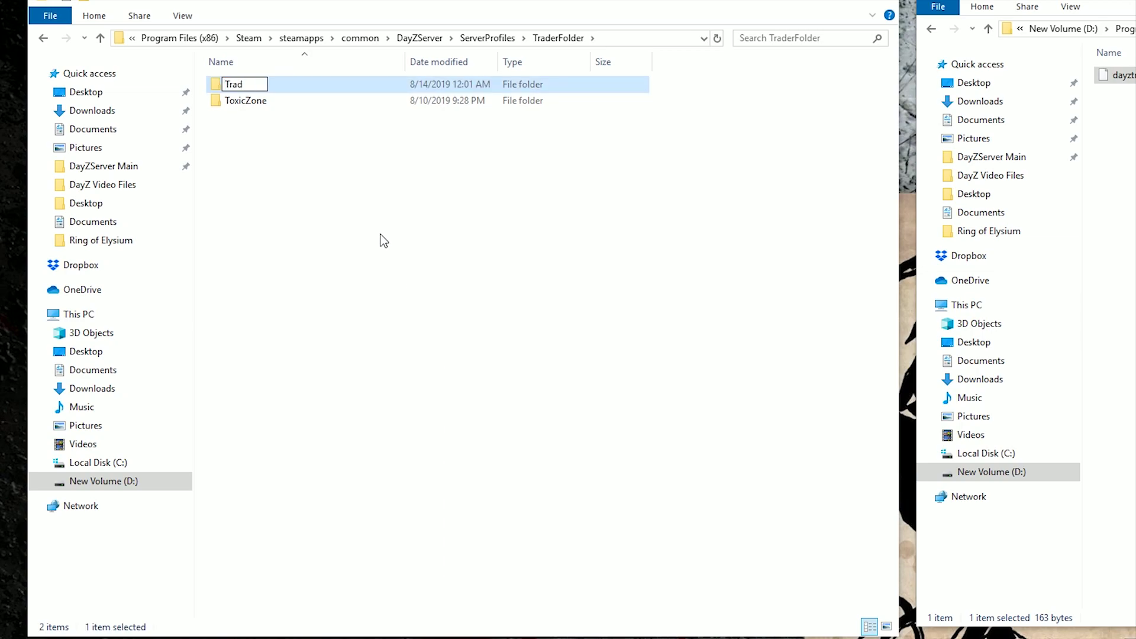
text(er)
click(264, 89)
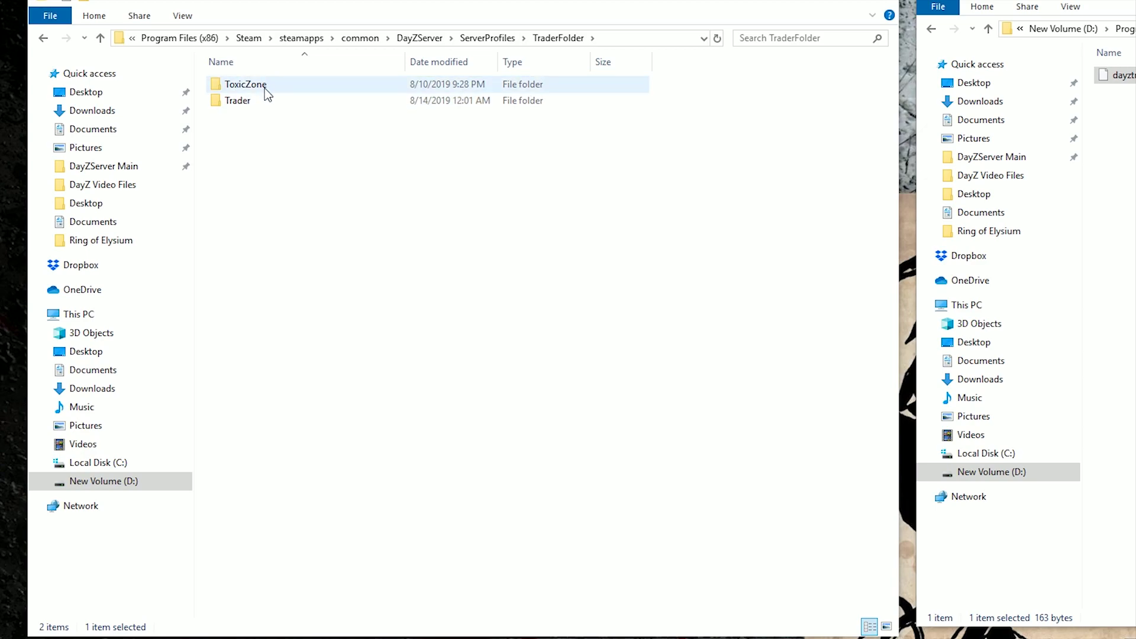
right_click(262, 146)
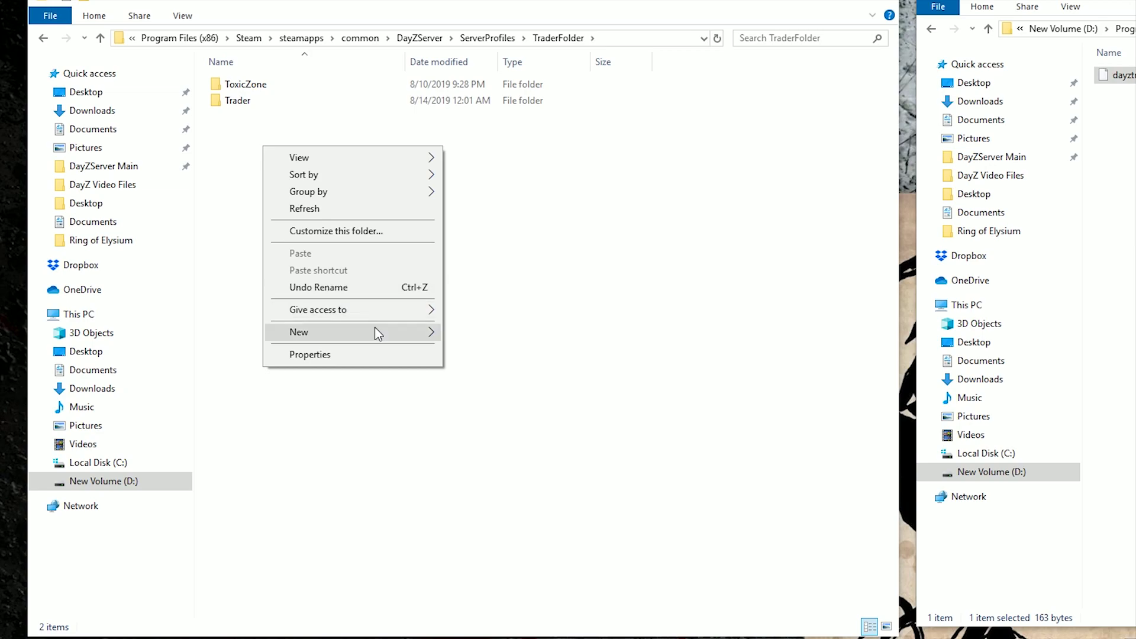
mouse_move(421, 333)
click(478, 334)
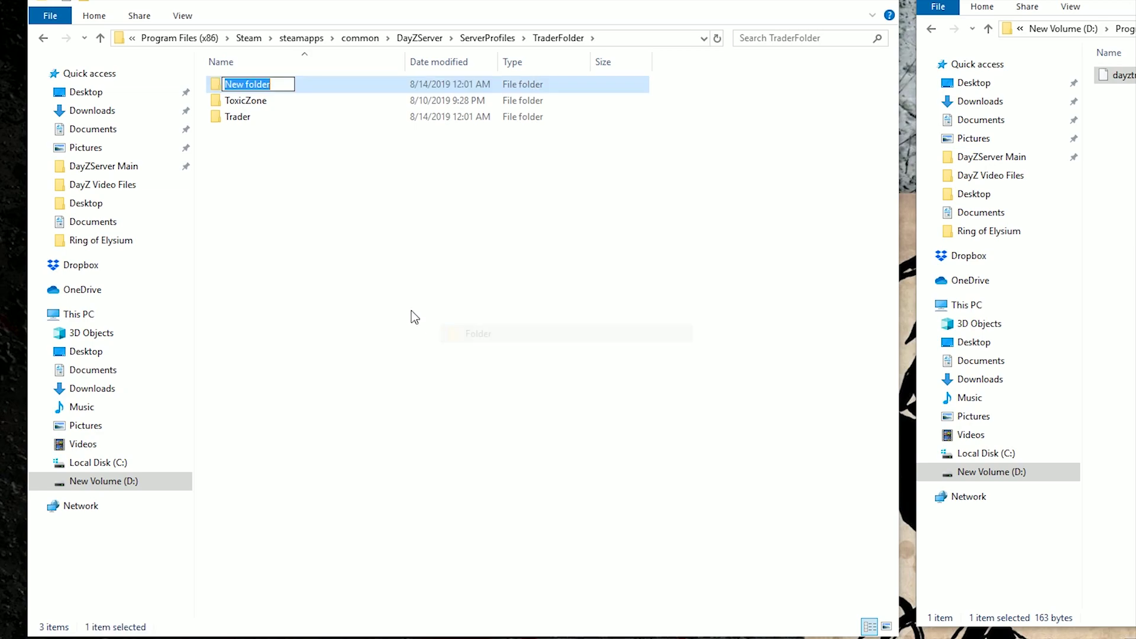
text(Zom)
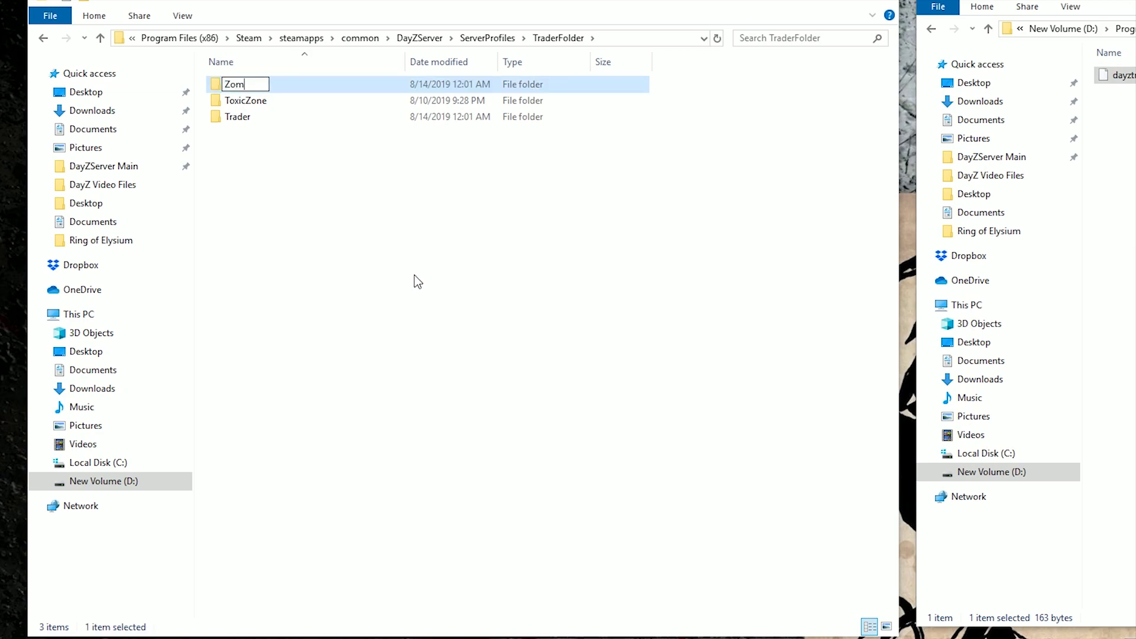
text(Berry)
key(Return)
click(271, 200)
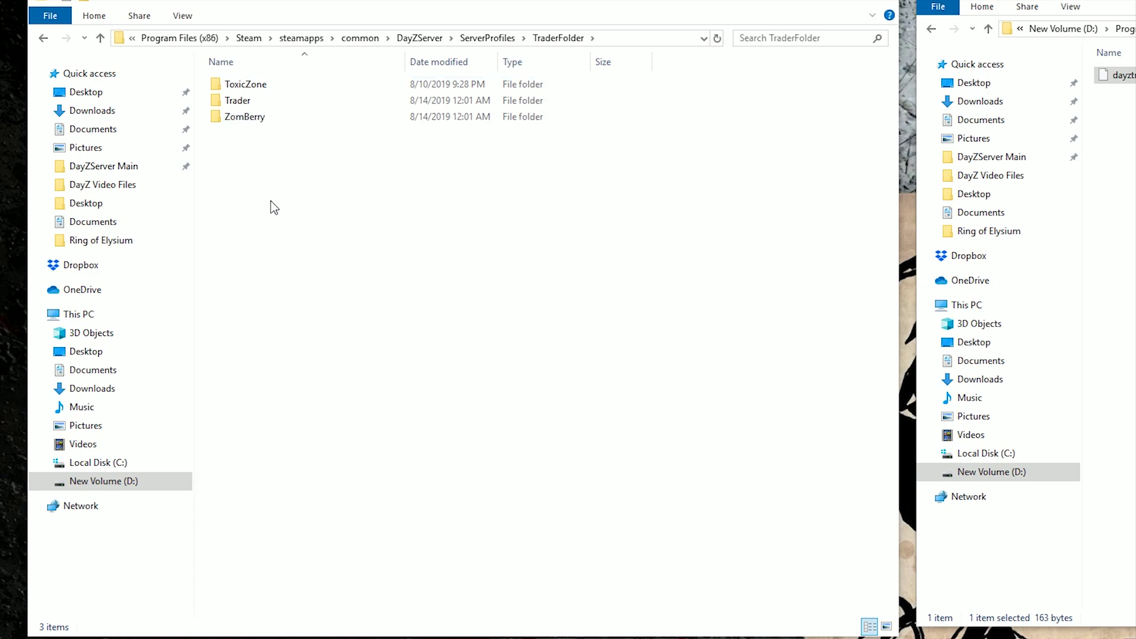
click(931, 29)
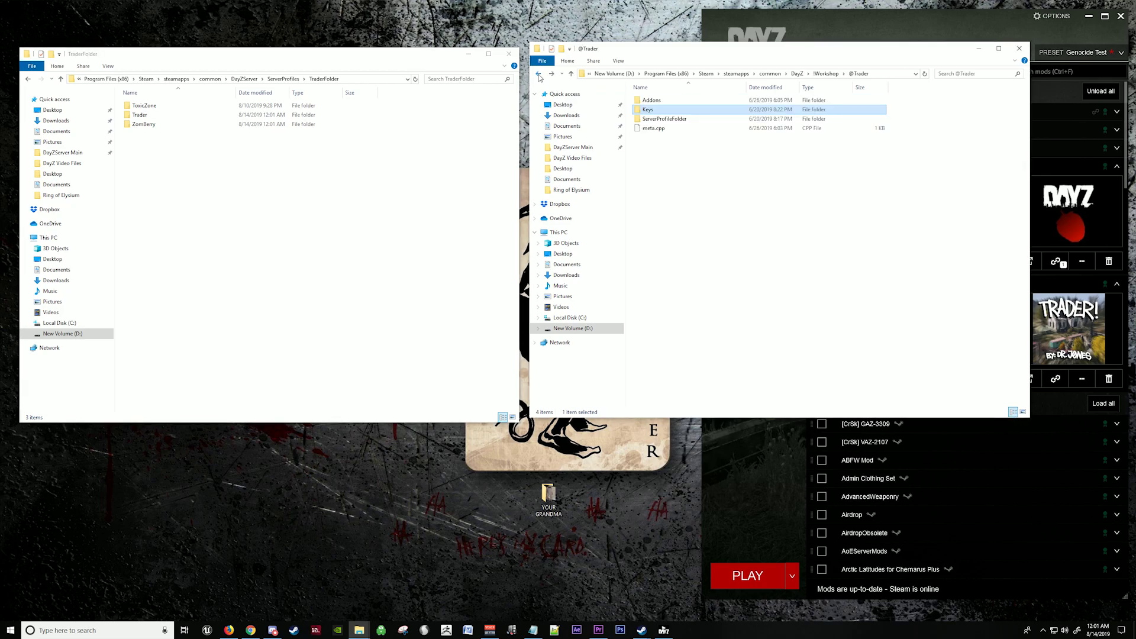
click(539, 74)
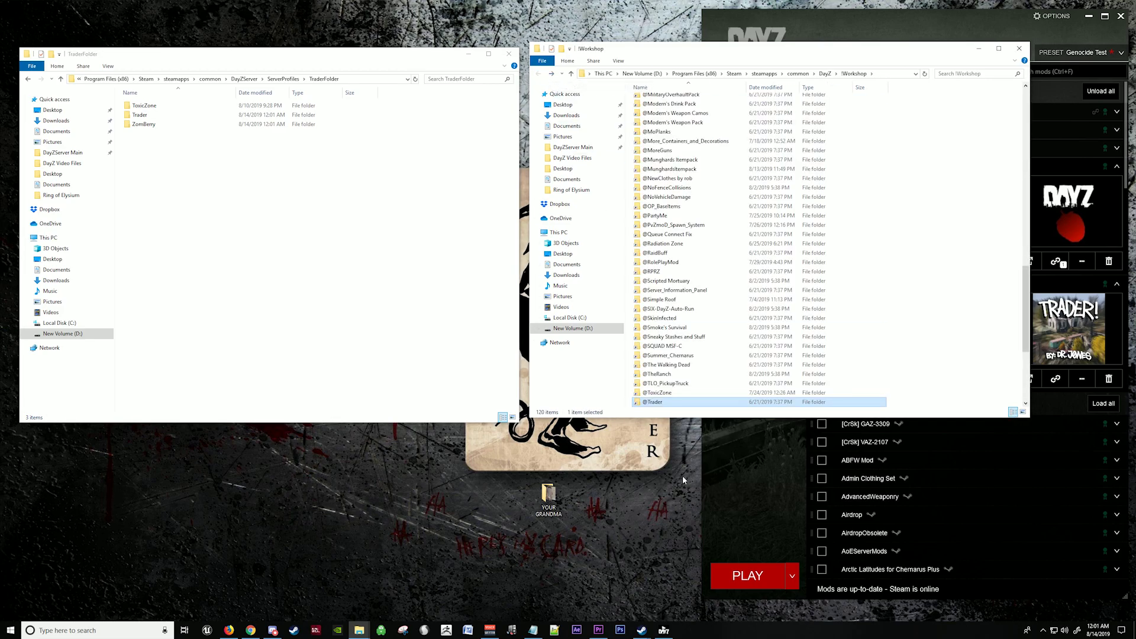
double_click(654, 403)
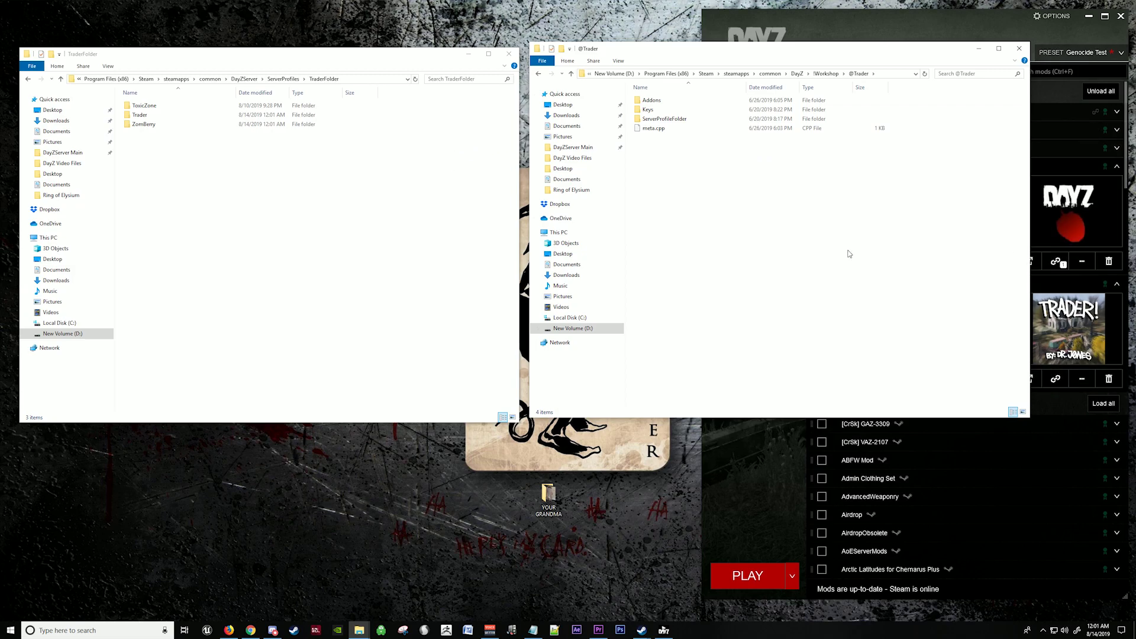
double_click(150, 119)
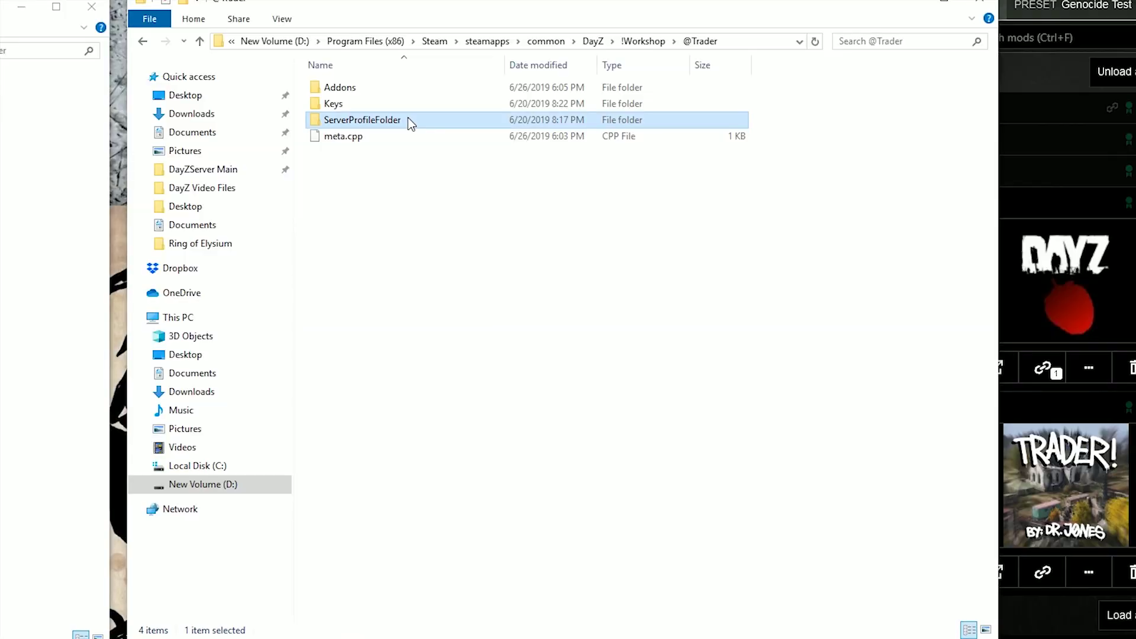
double_click(691, 119)
click(661, 101)
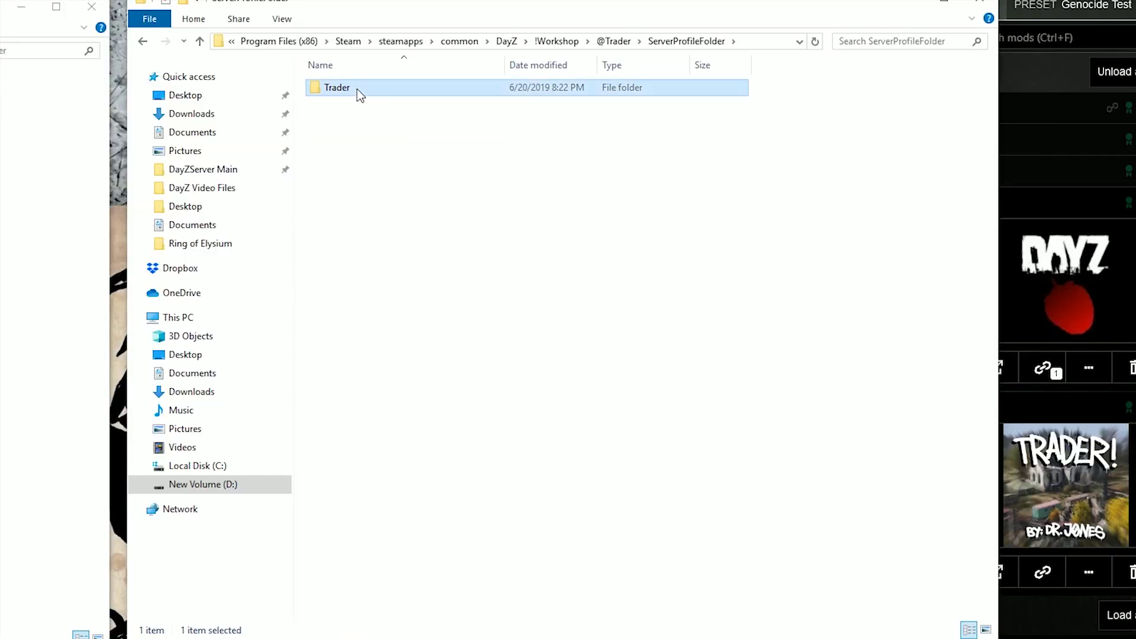
double_click(357, 89)
Step: Copy TraderConfig, TraderObjects, TraderVariables and TraderVehicleParts .txt into the server's Trader folder
drag(414, 188, 348, 87)
right_click(348, 87)
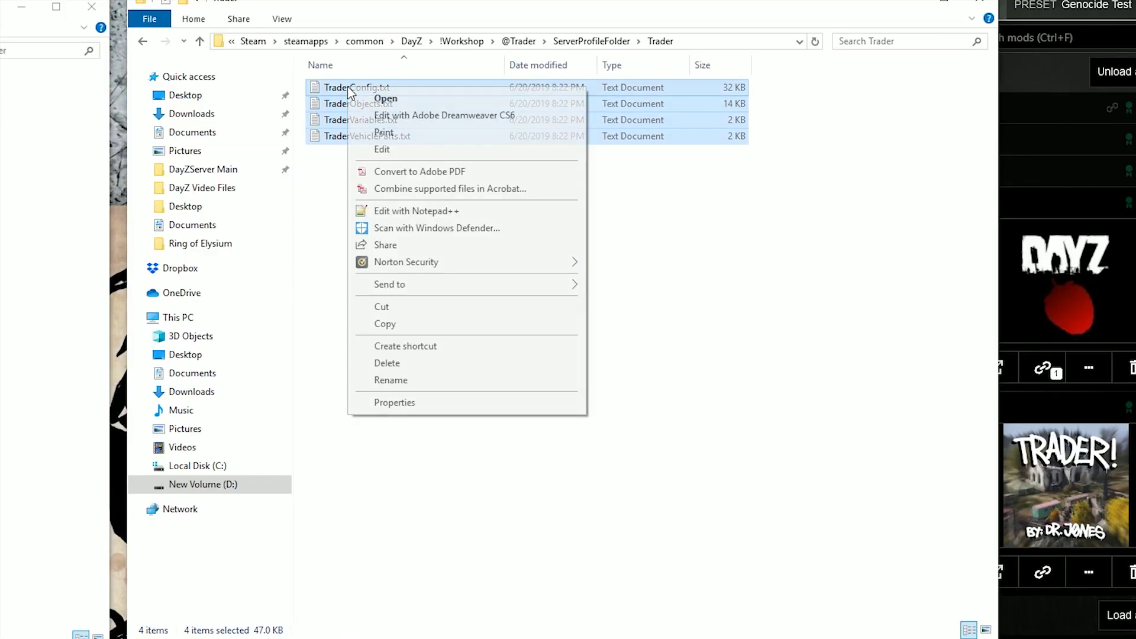
click(428, 324)
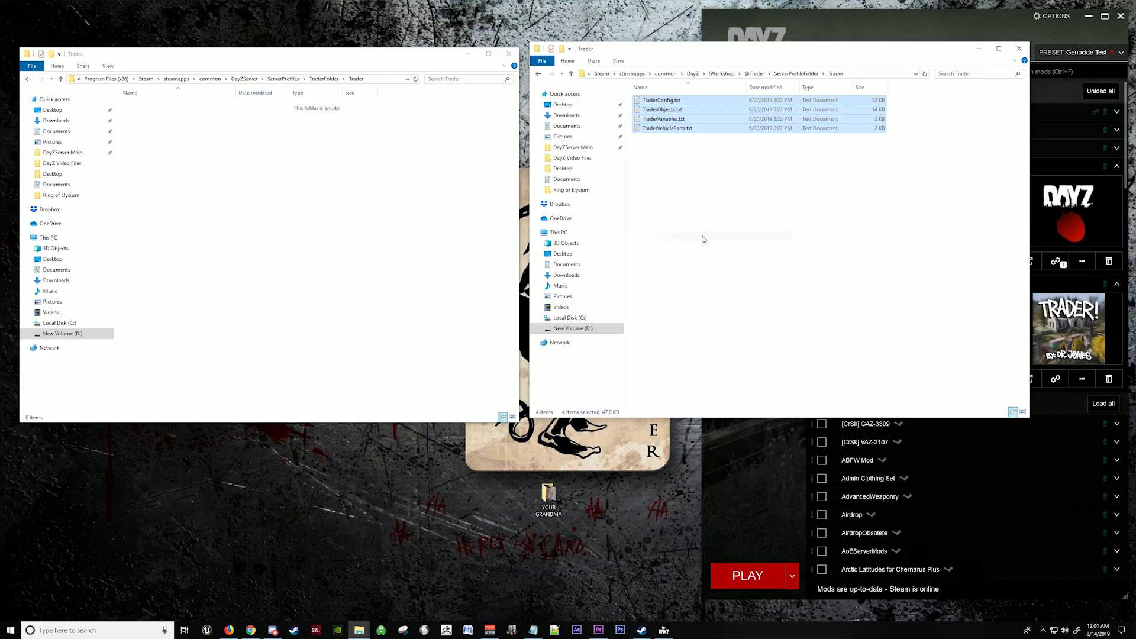
click(212, 177)
right_click(177, 152)
click(201, 215)
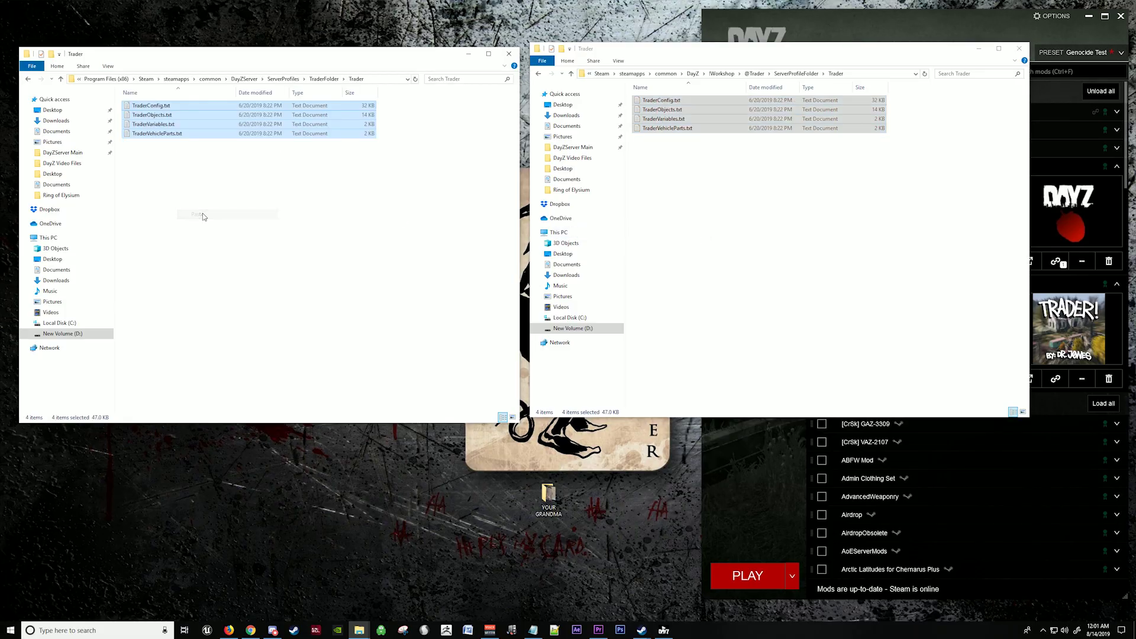
click(202, 216)
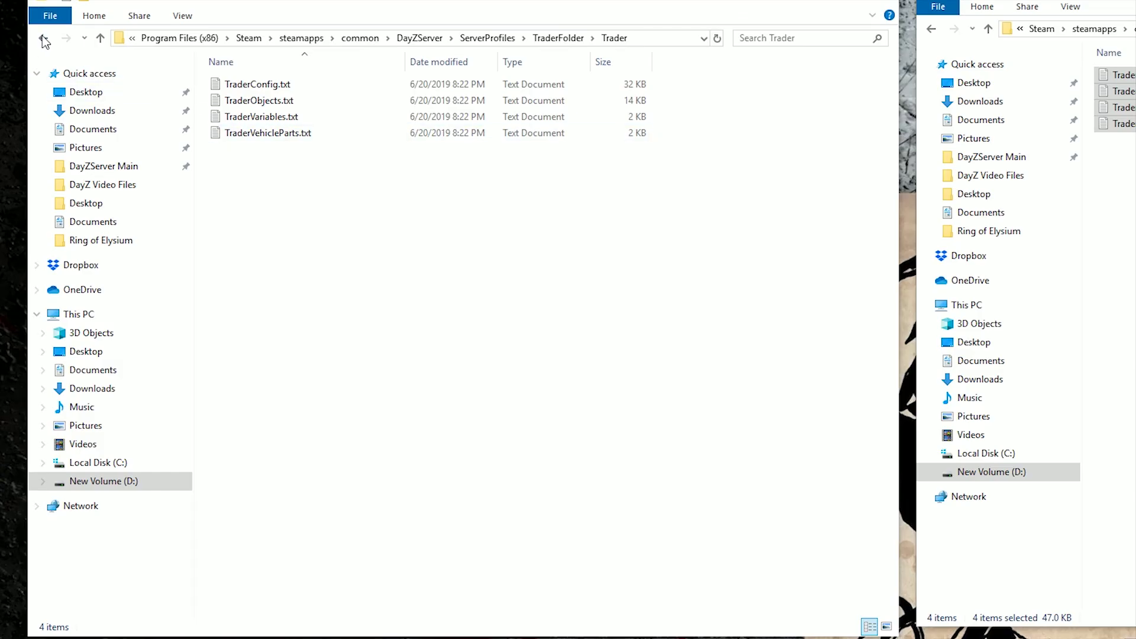
Step: Reopen ServerProfiles\TraderFolder\Trader to confirm the four copied files are there
click(45, 40)
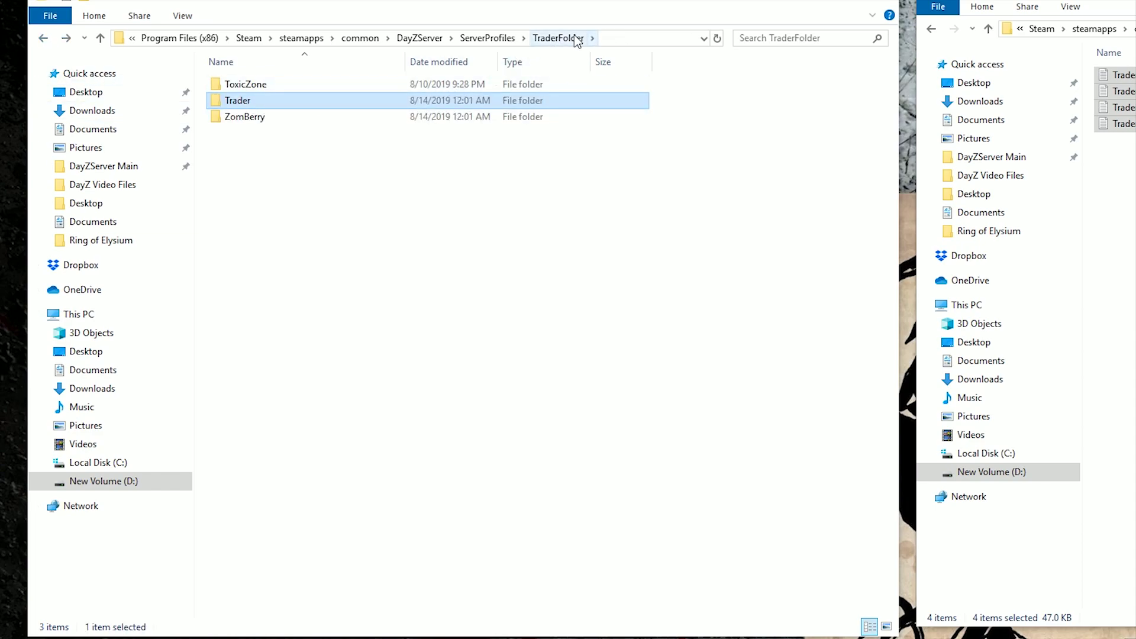
click(45, 40)
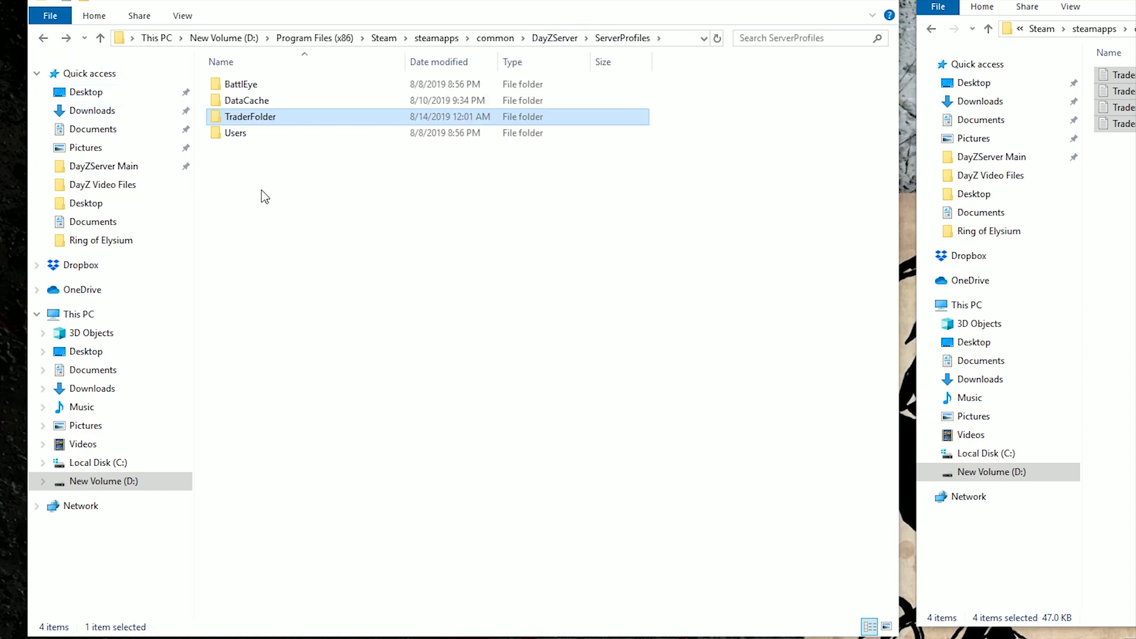
click(43, 39)
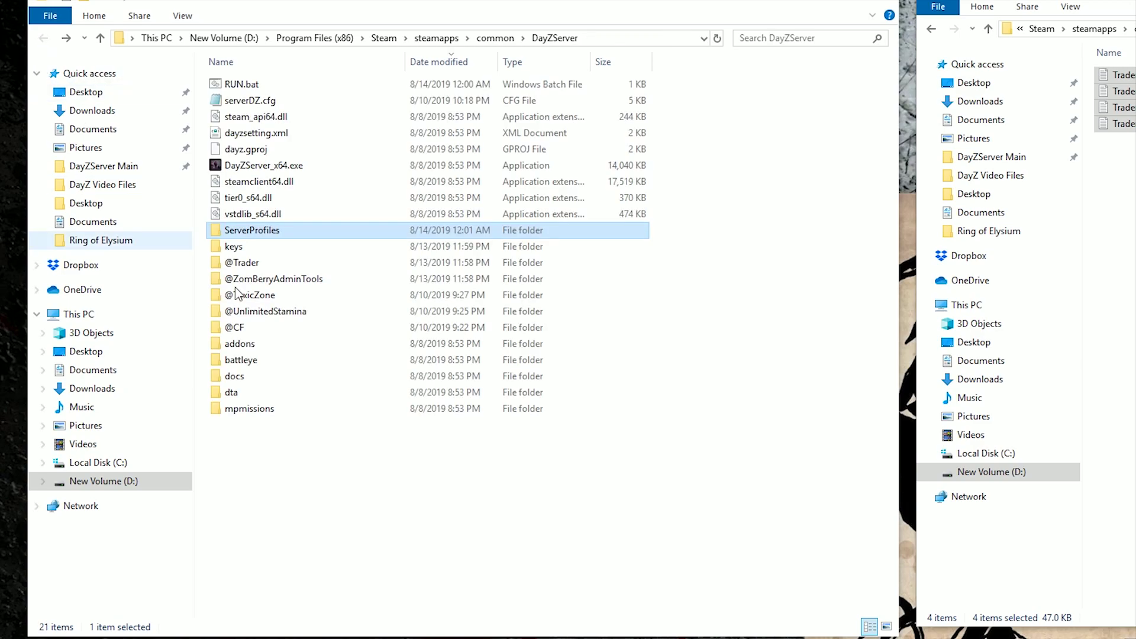
double_click(267, 231)
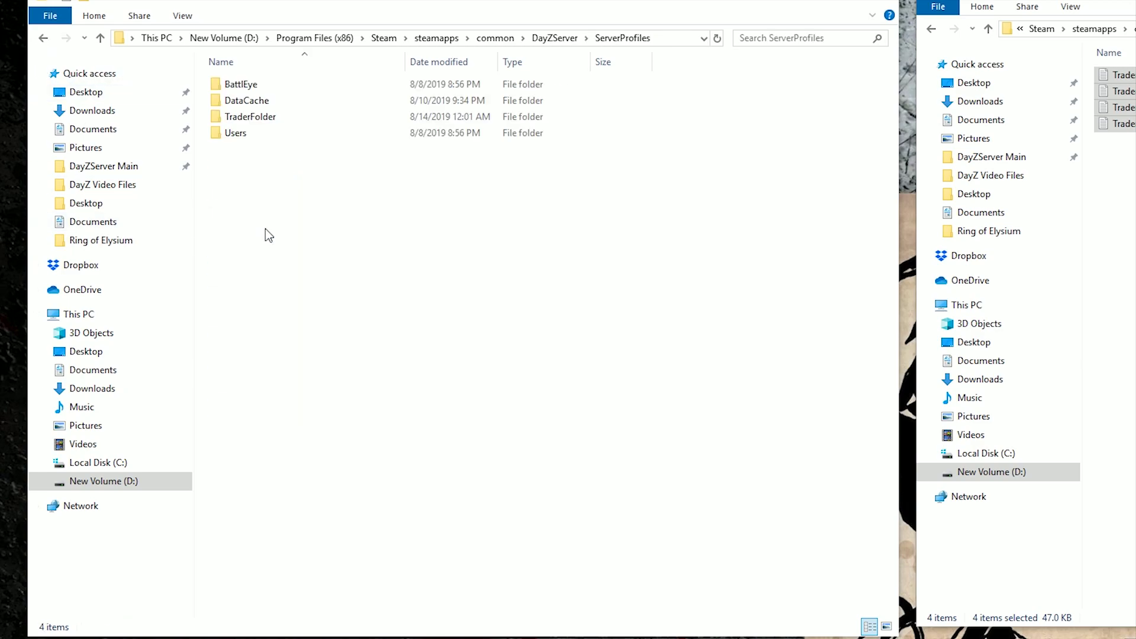
double_click(254, 118)
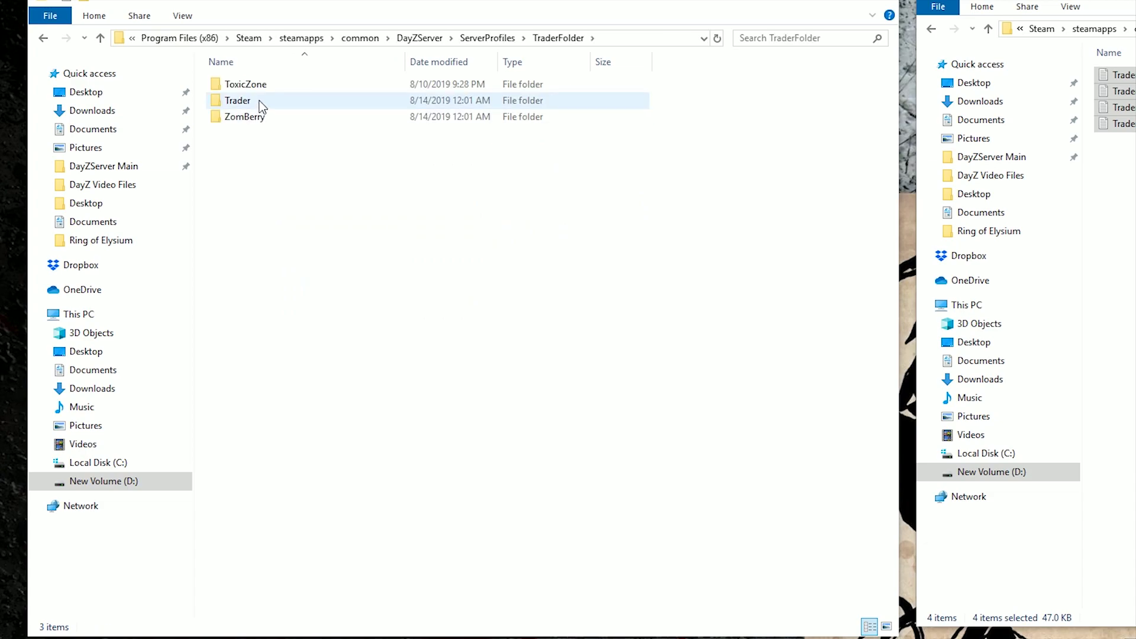
double_click(259, 101)
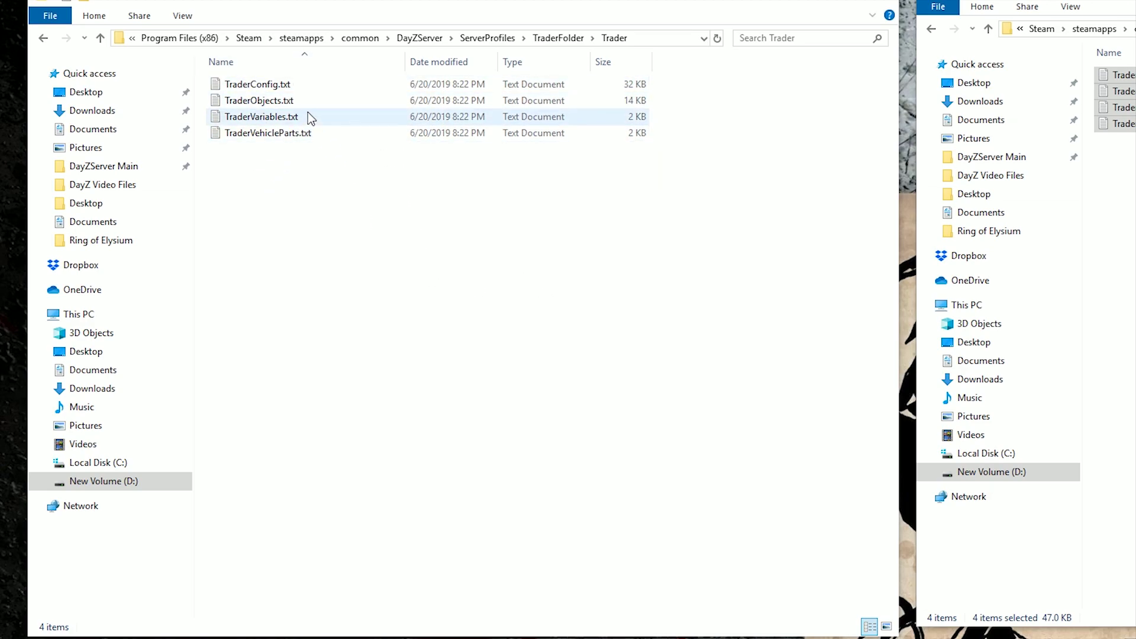
click(42, 41)
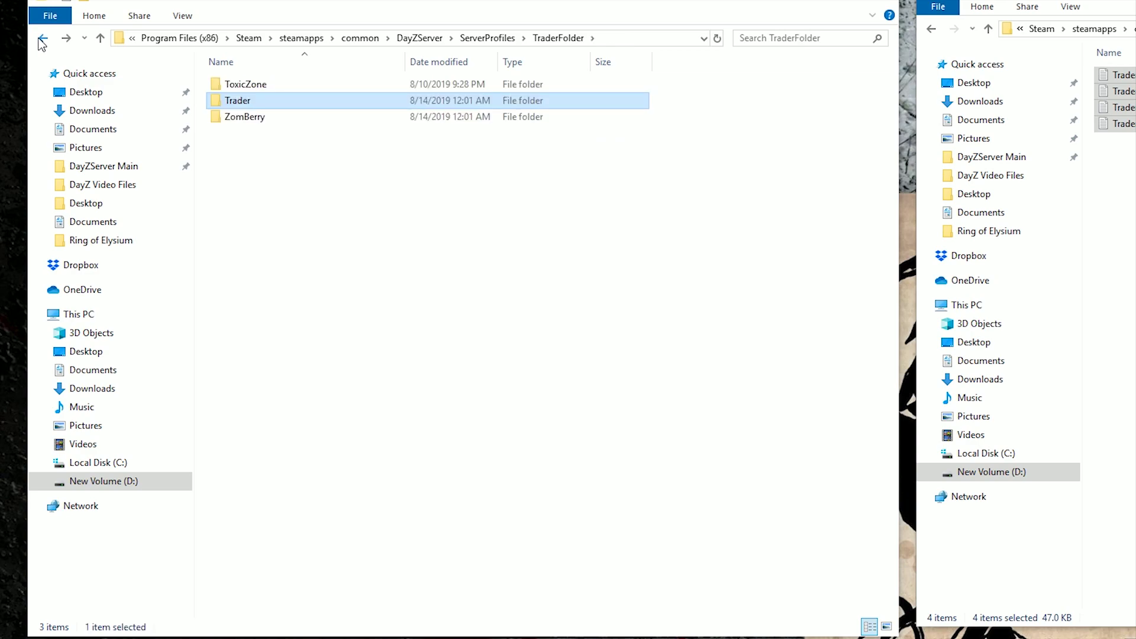
double_click(267, 118)
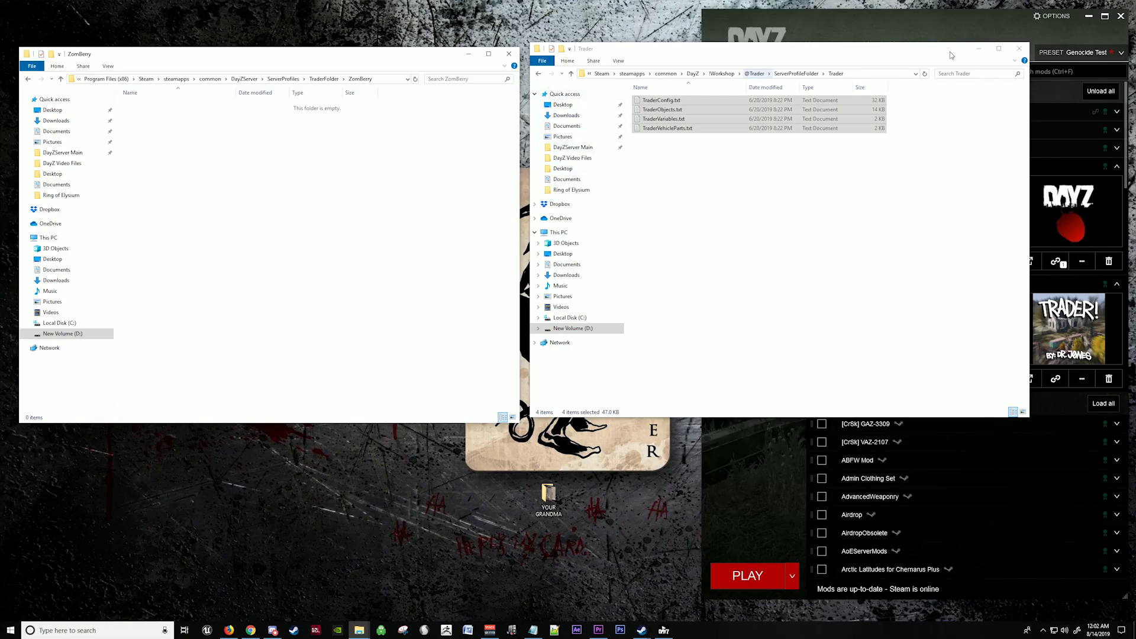
click(539, 74)
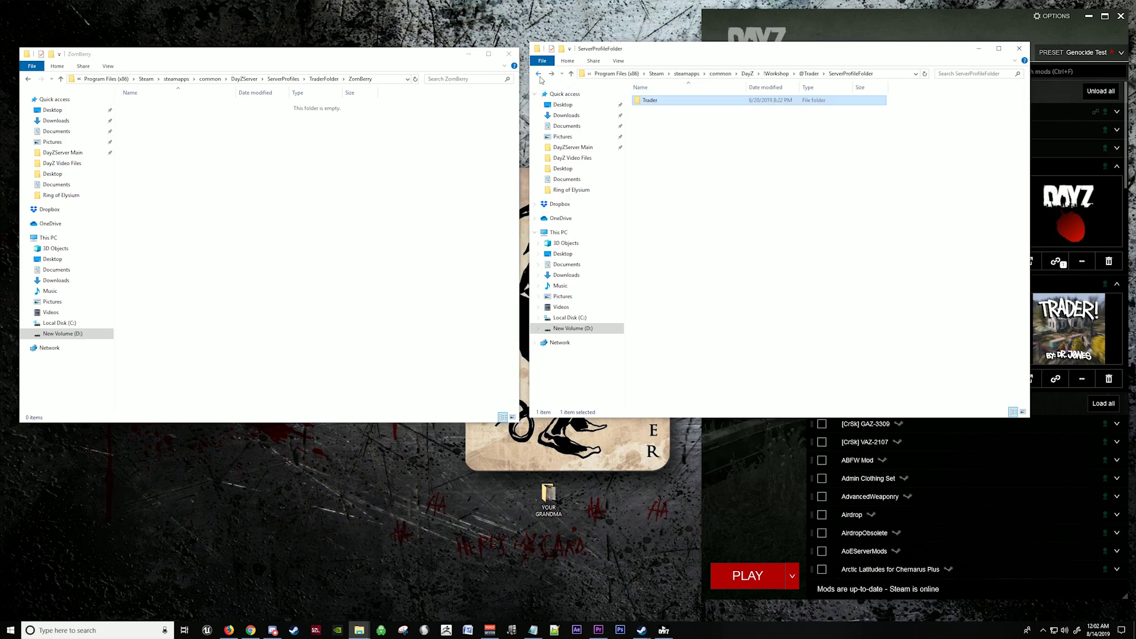
click(539, 73)
click(539, 74)
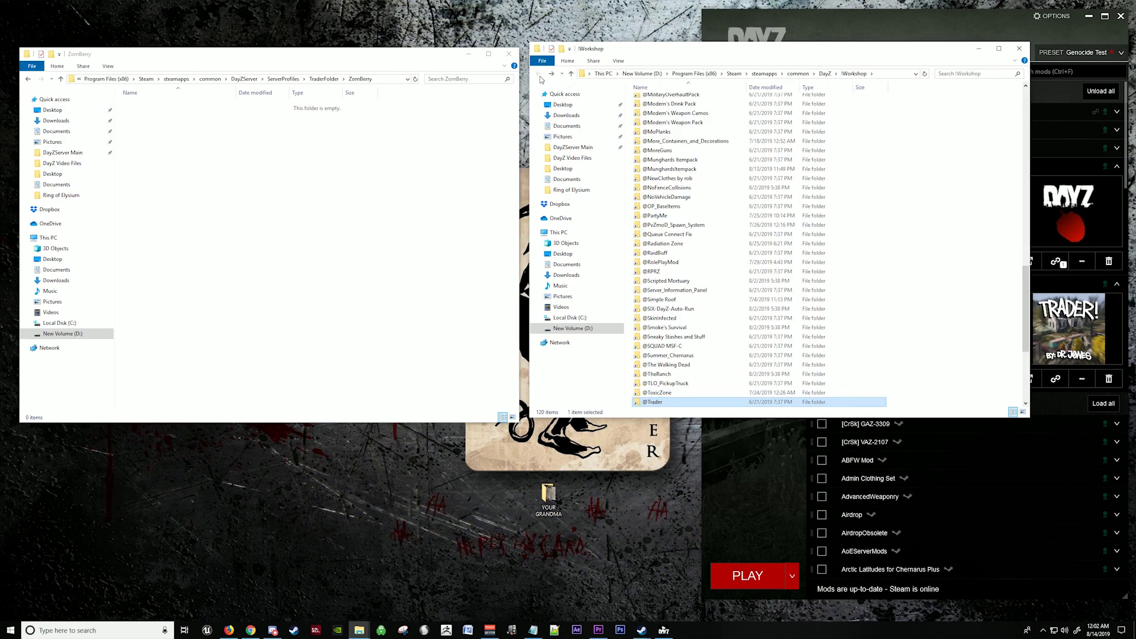
scroll(838, 362, down, 6)
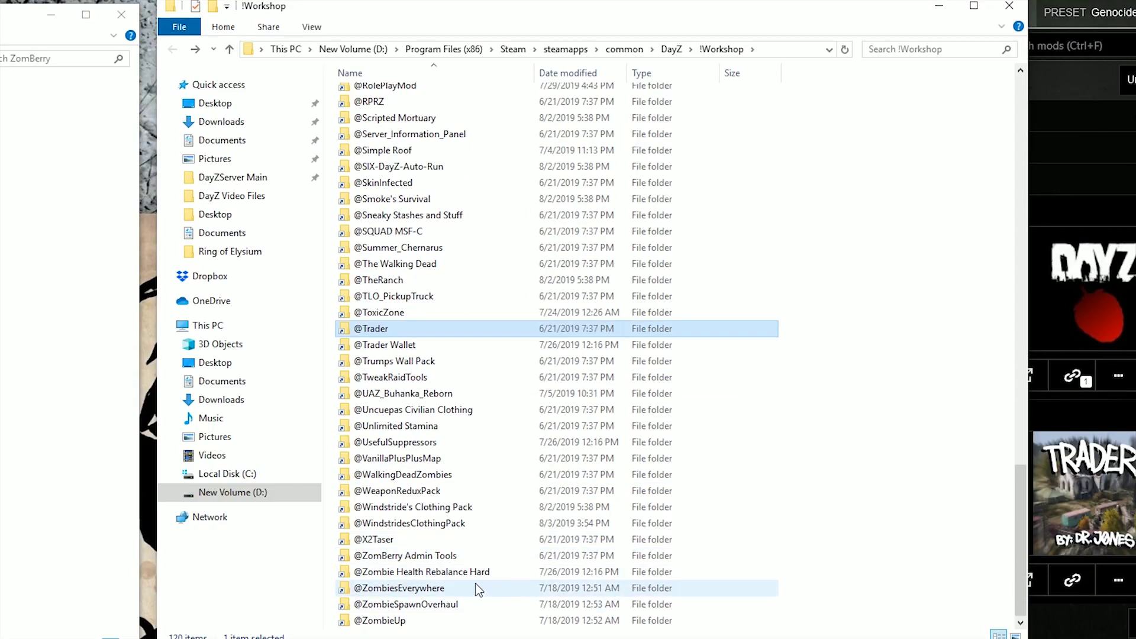
double_click(438, 557)
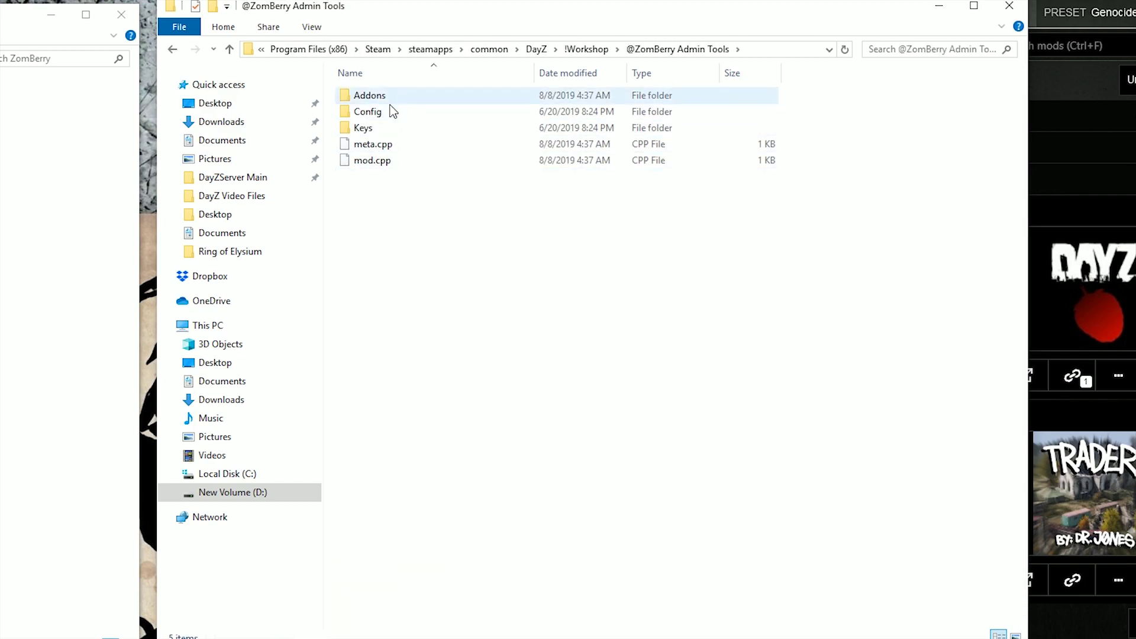
double_click(373, 114)
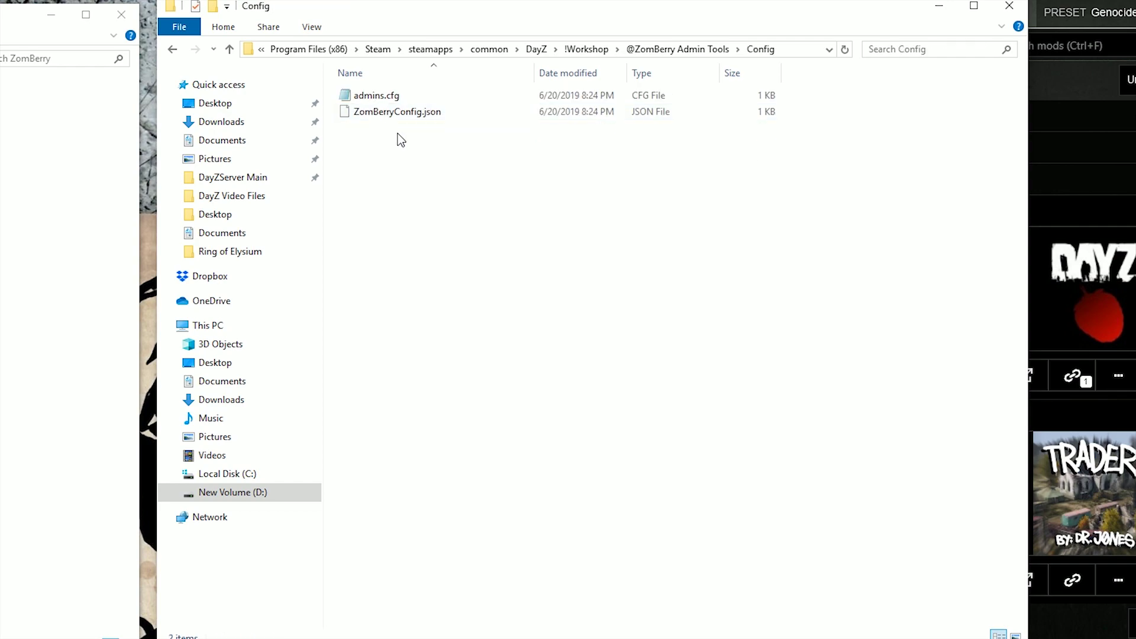
Step: Copy admins.cfg and ZomBerryConfig.json into the server's ZomBerry folder
drag(399, 135, 391, 96)
right_click(389, 101)
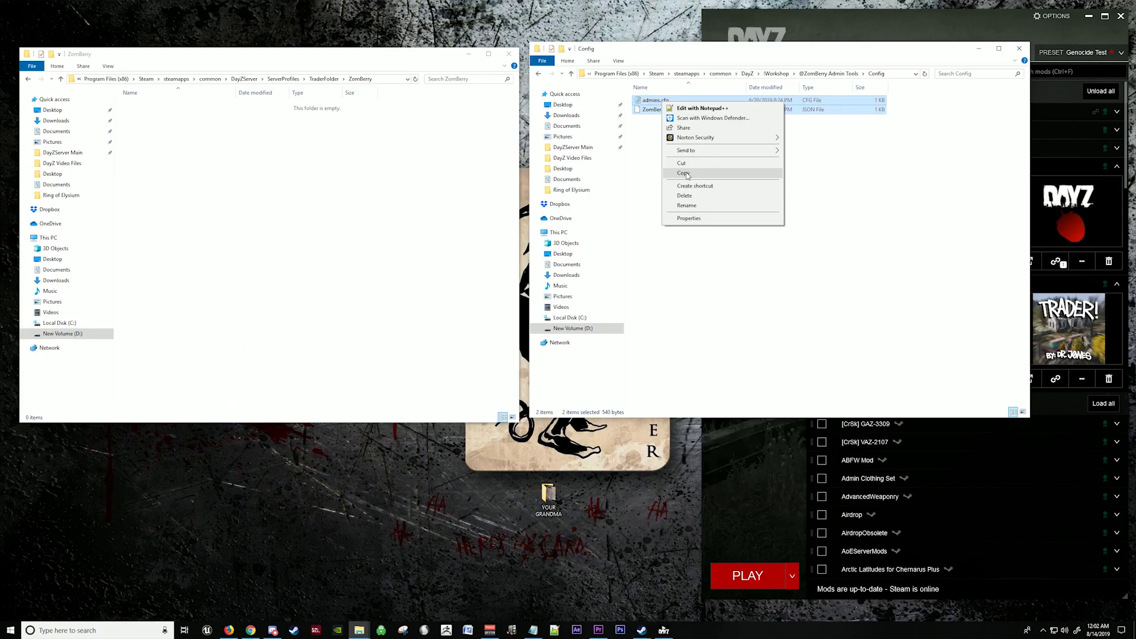
click(424, 222)
click(191, 146)
right_click(192, 146)
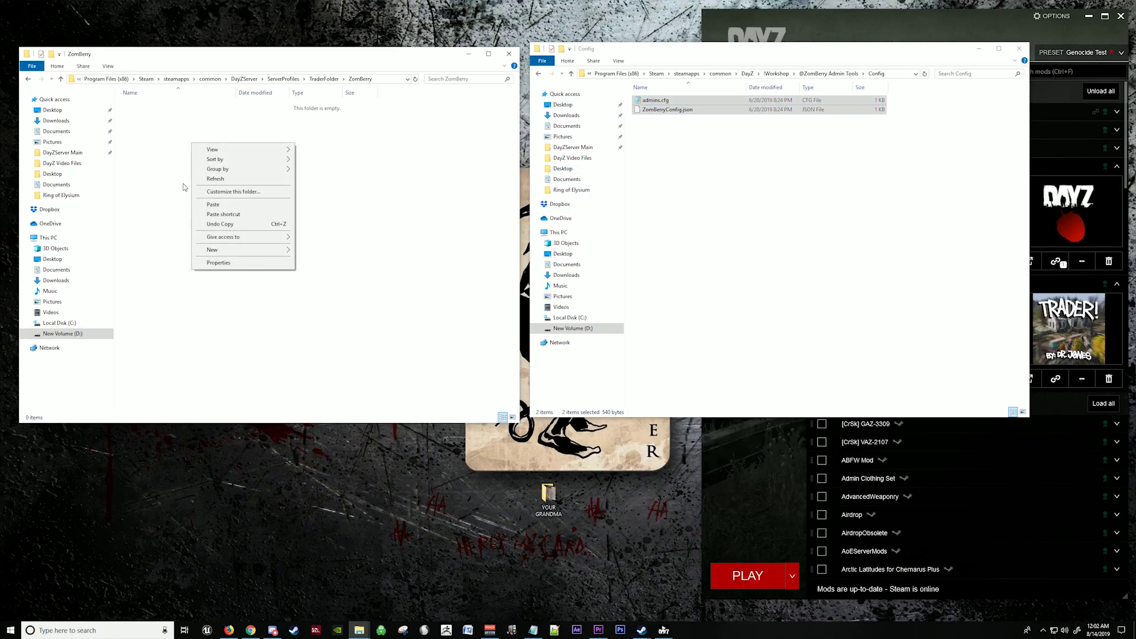
click(210, 205)
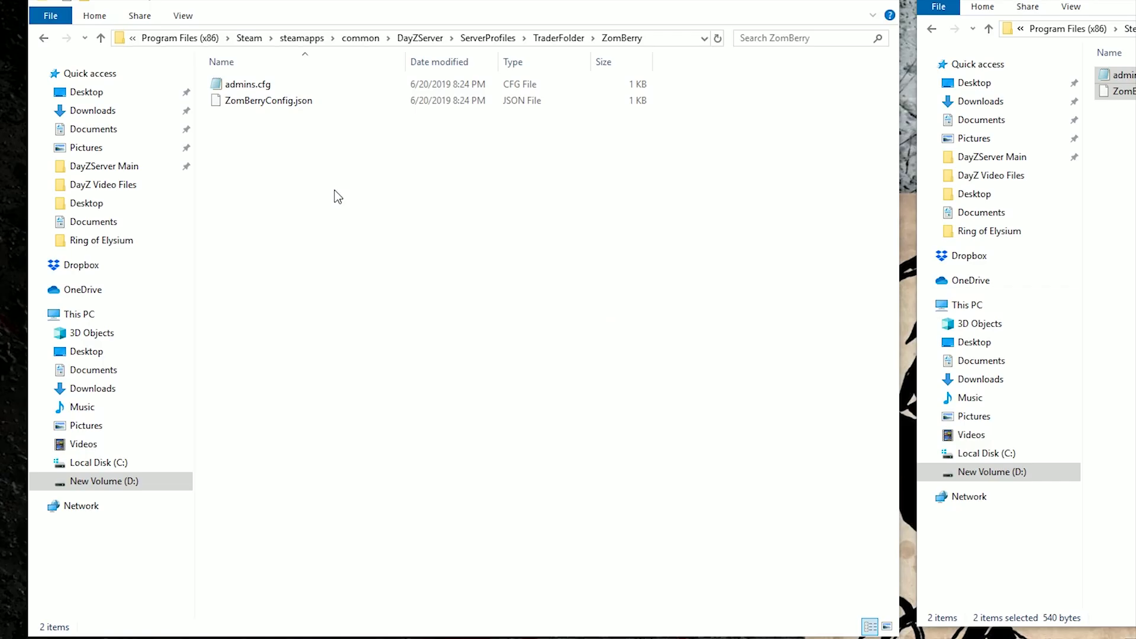
Step: Open admins.cfg in Notepad++
click(165, 108)
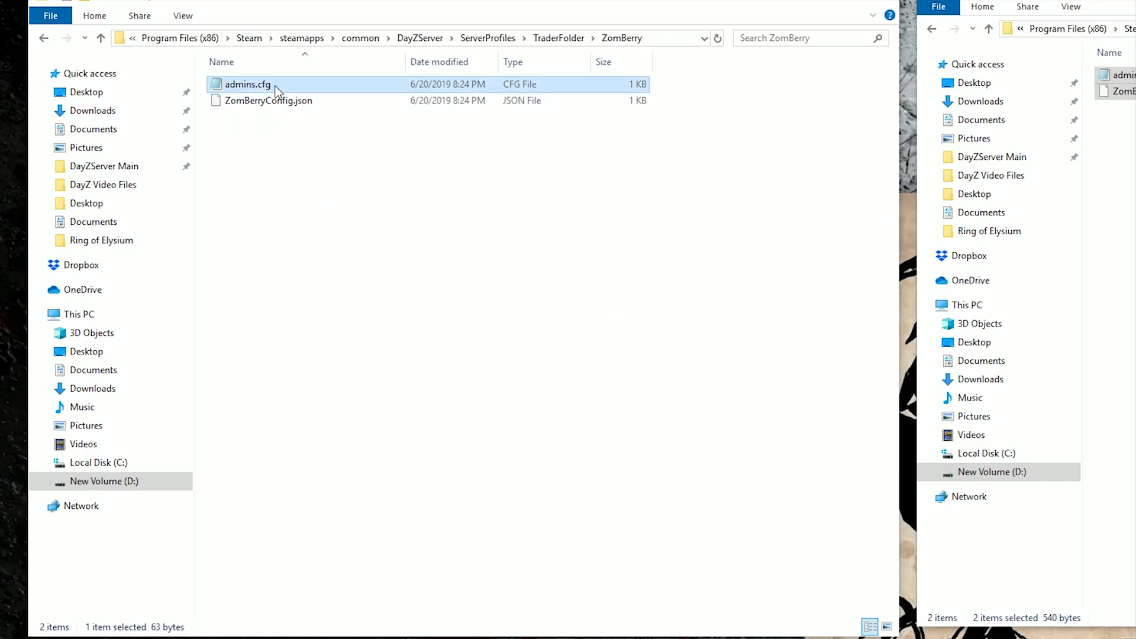
right_click(275, 90)
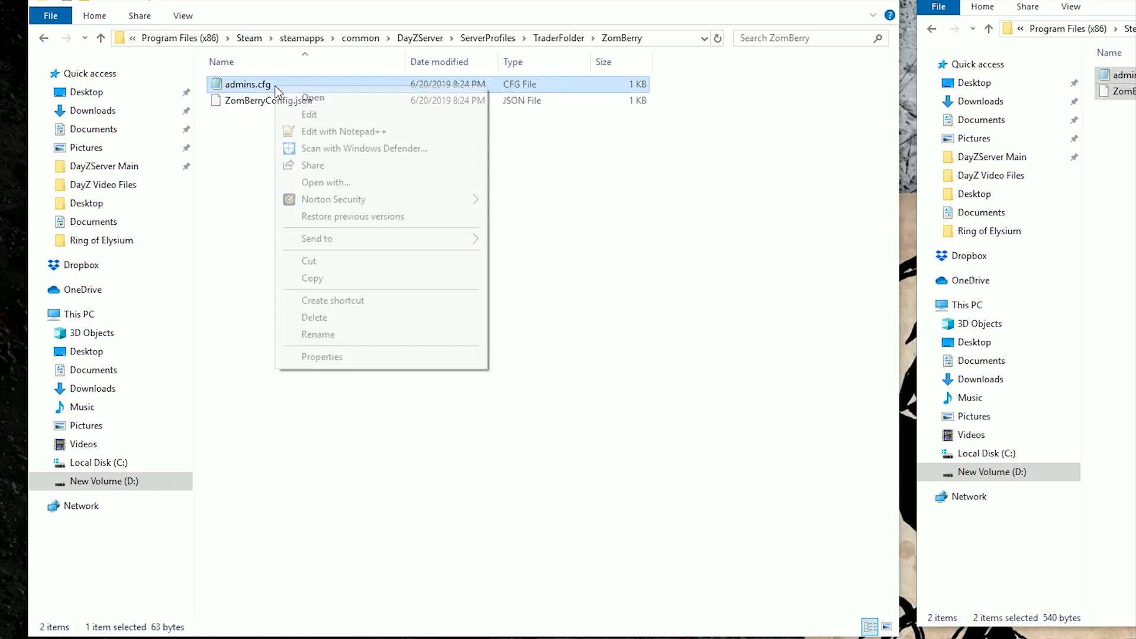
click(323, 131)
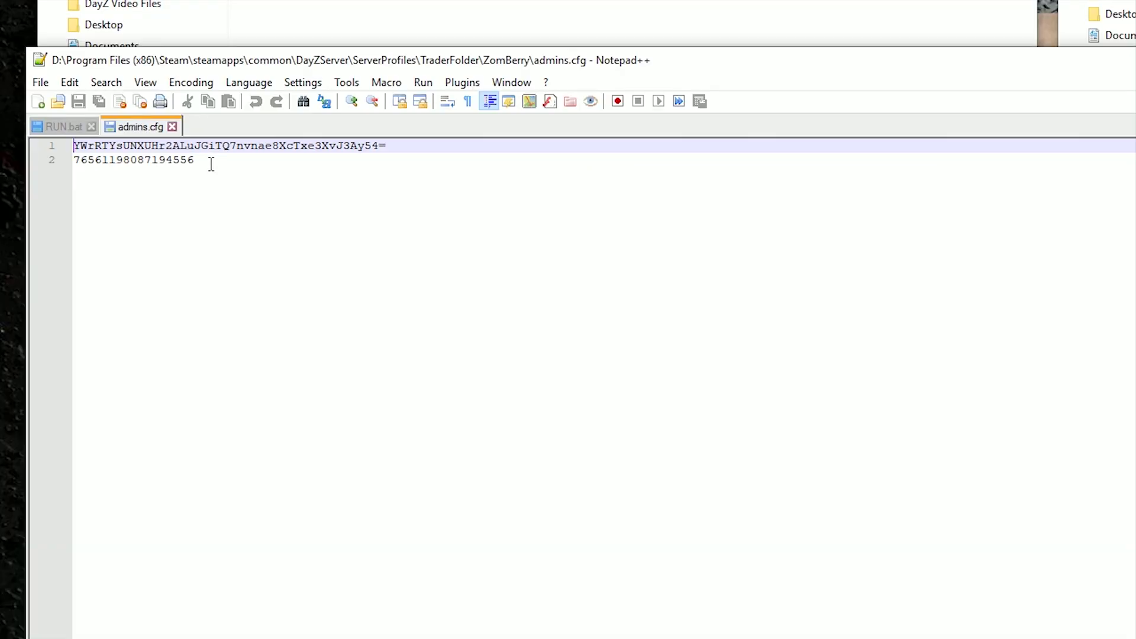
Step: Delete both old lines from admins.cfg and close the RUN.bat tab
drag(212, 164, 73, 146)
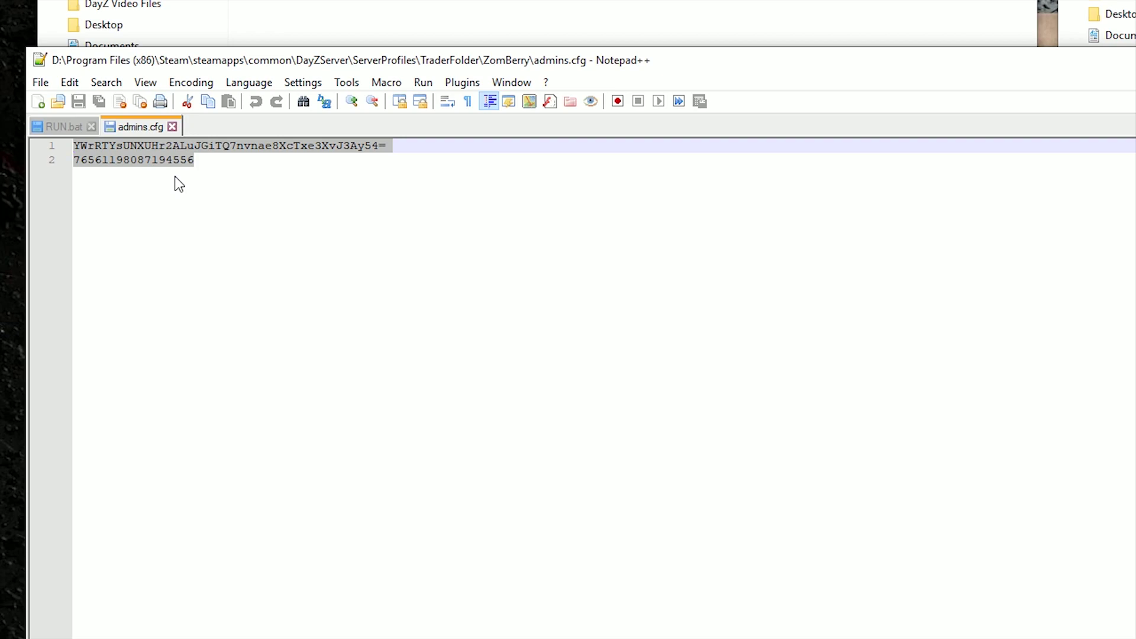
key(Delete)
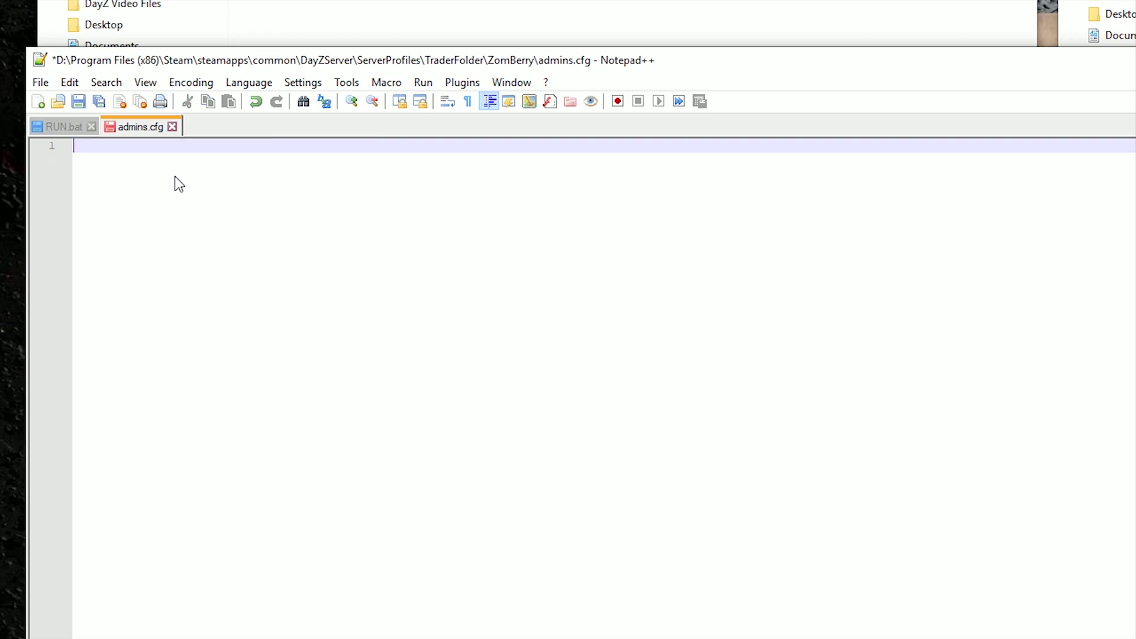
click(90, 127)
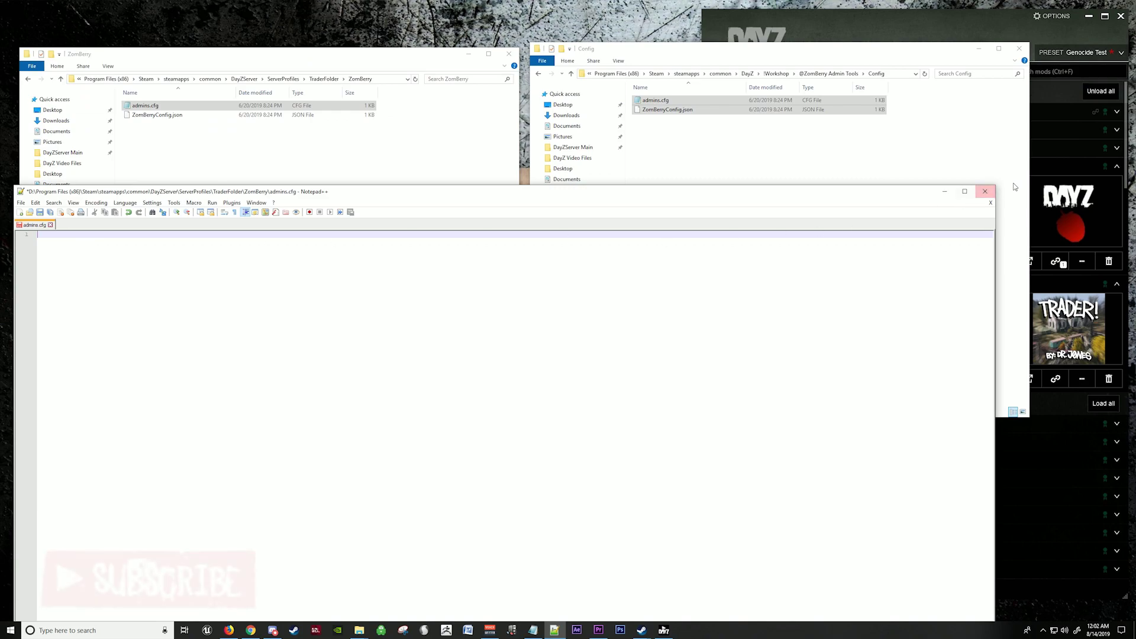
Step: Close or minimise the editor, Config folder, DayZ launcher and ZomBerry windows, bringing Steam forward
click(985, 192)
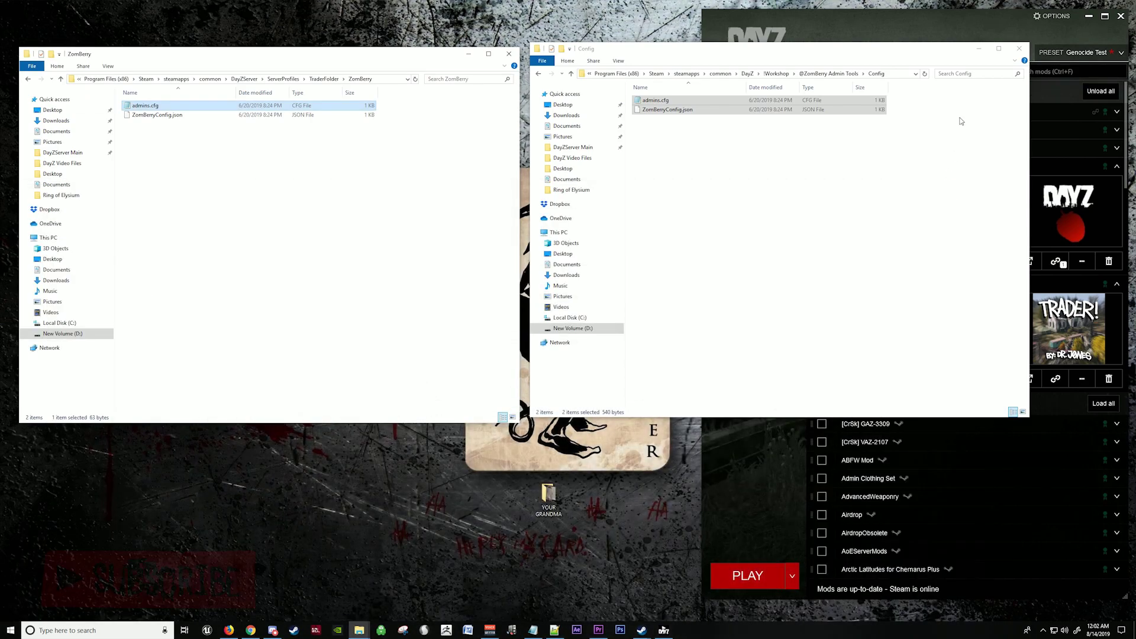
click(979, 48)
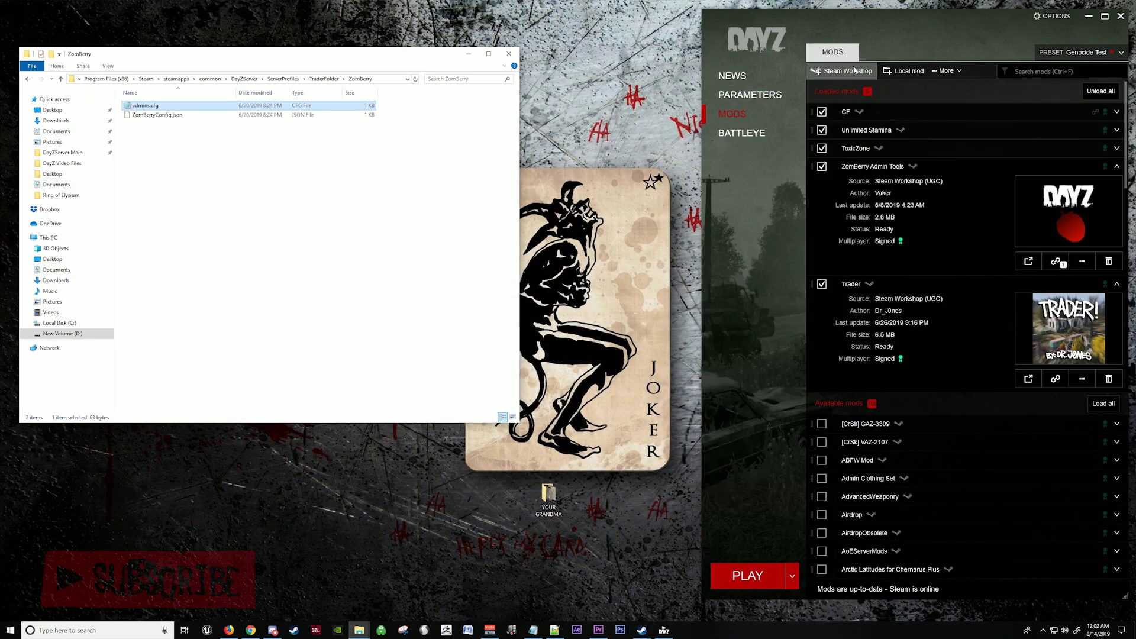
click(1087, 19)
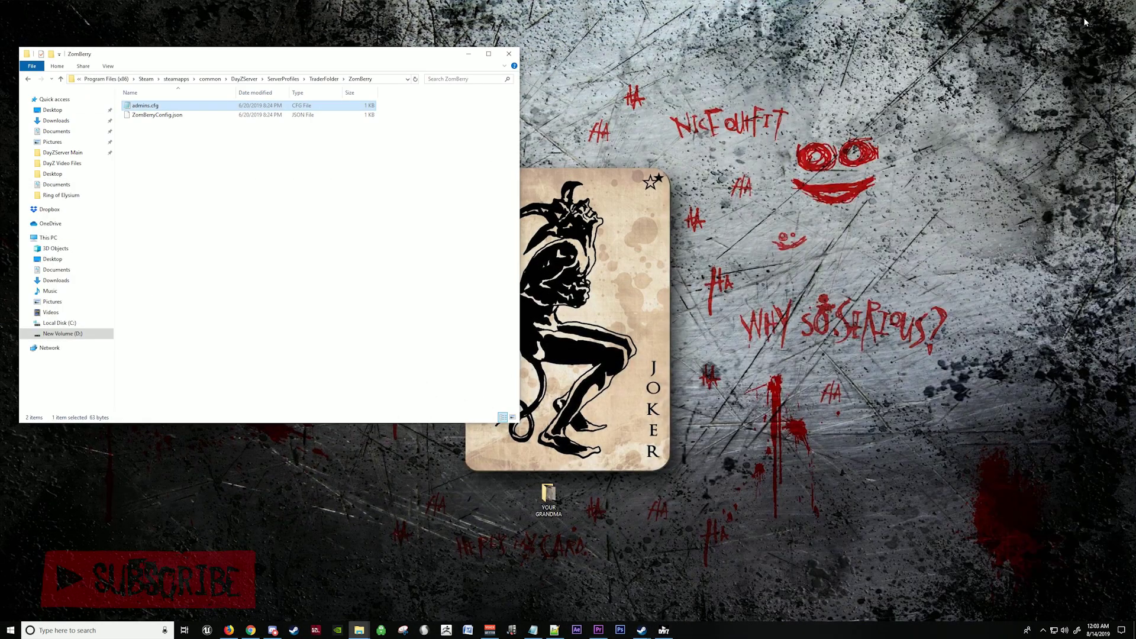
click(468, 54)
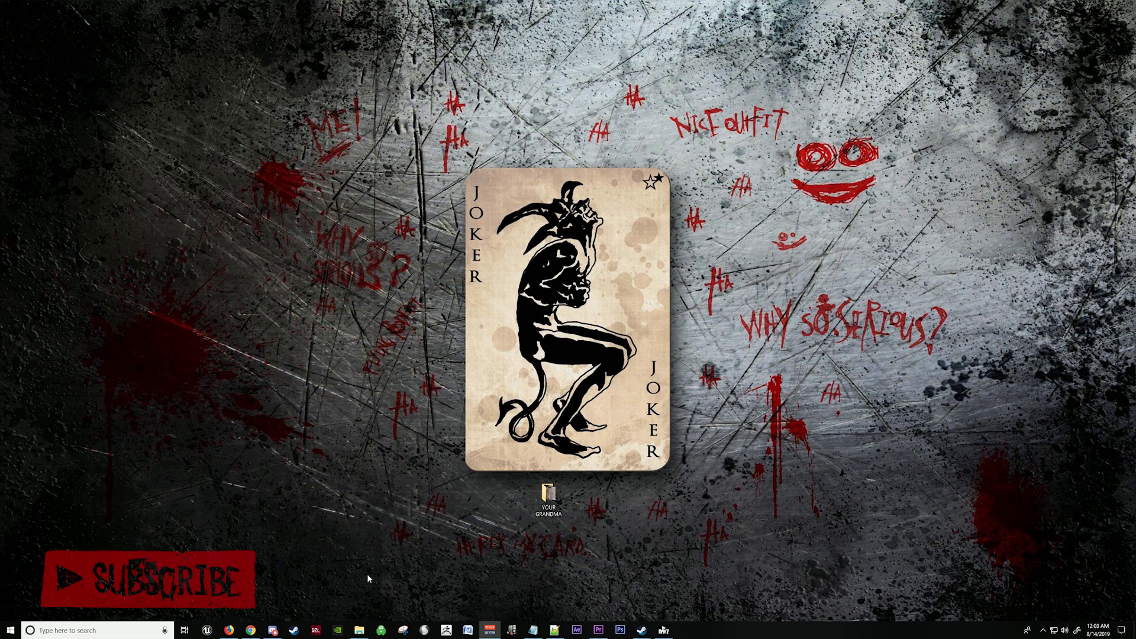
click(293, 631)
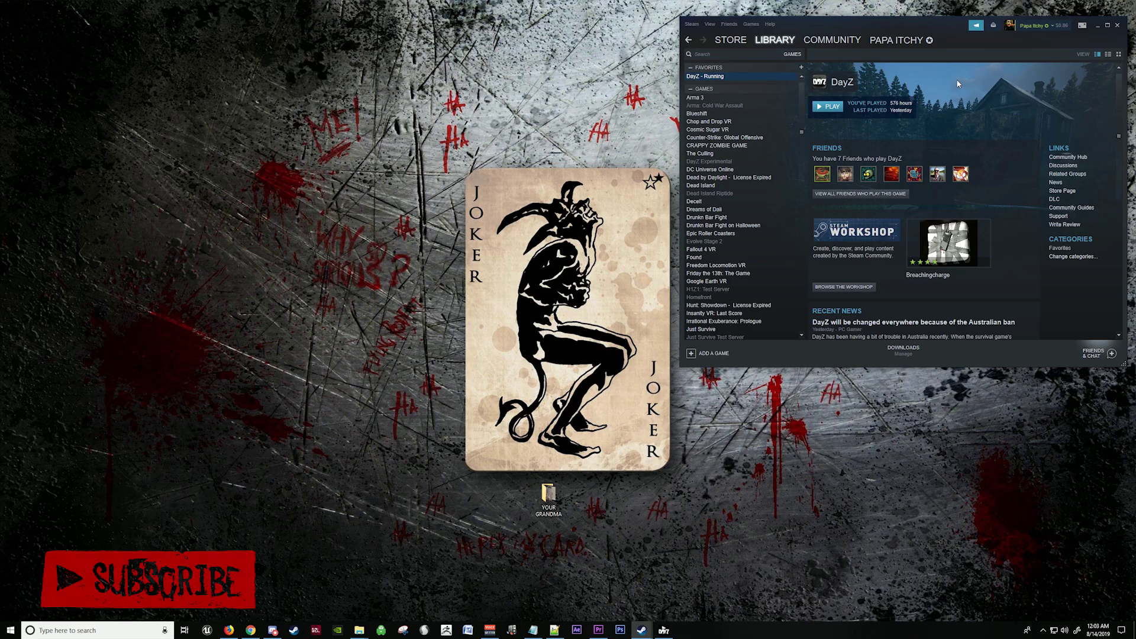
Step: Open the Steam account's community profile page and copy its web address
click(892, 39)
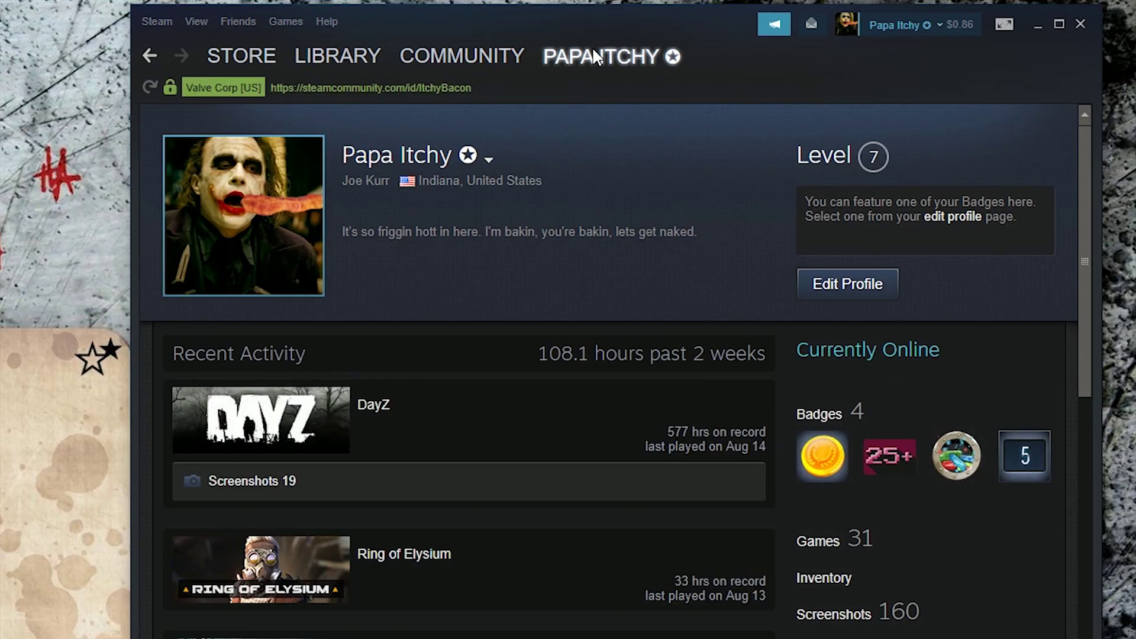
right_click(409, 89)
key(ctrl+c)
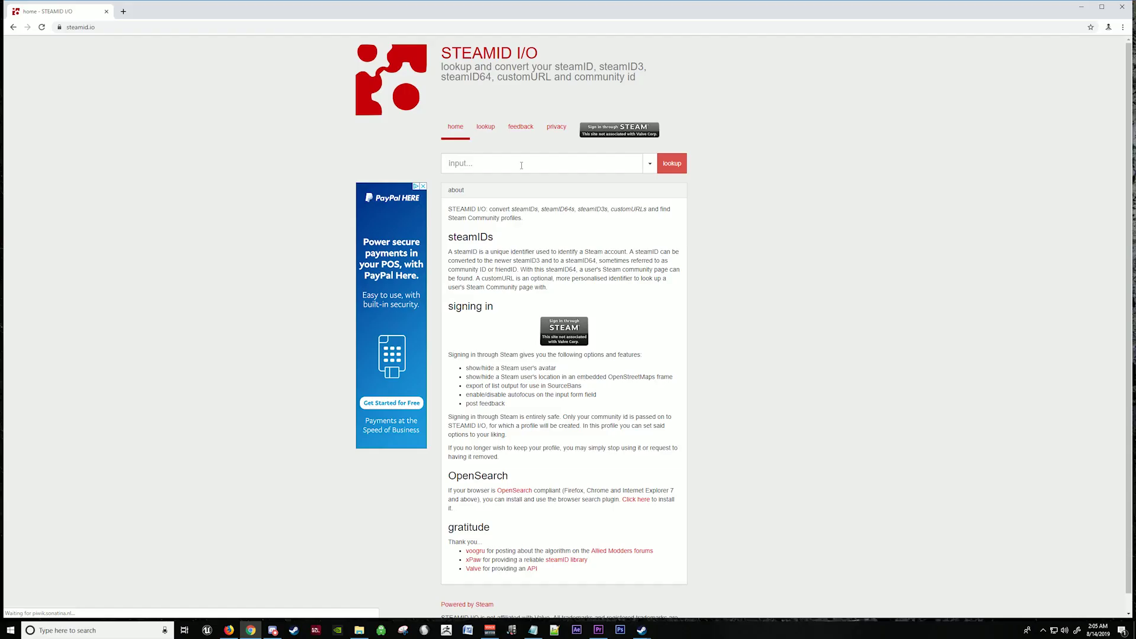
Step: Paste the profile URL into STEAMID I/O, look it up, and select the steamID64 value
right_click(522, 167)
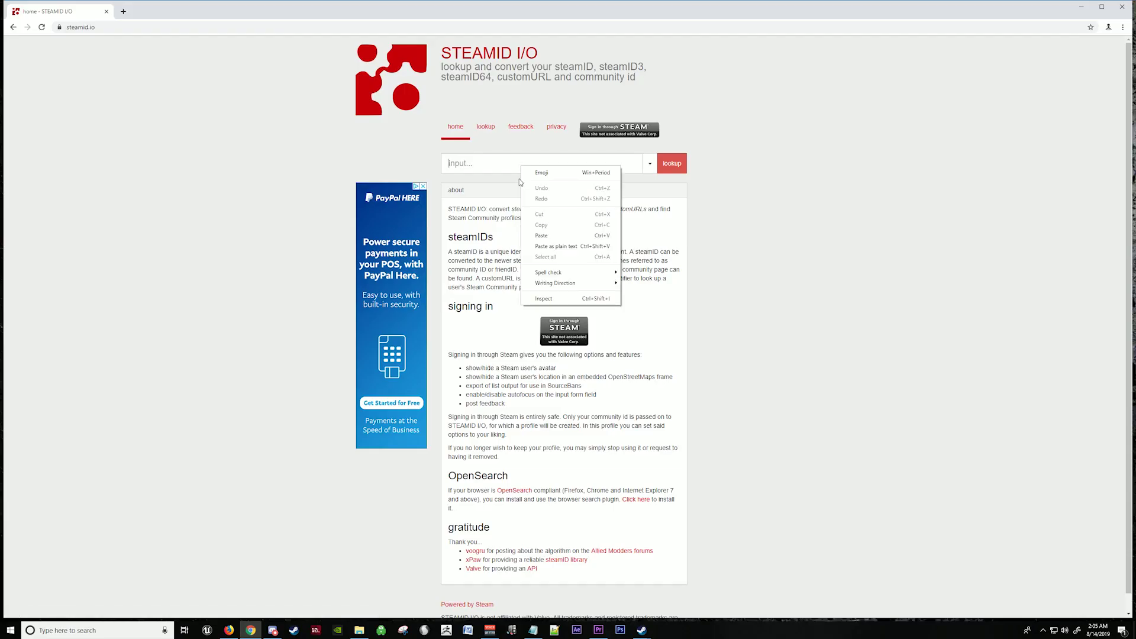
click(542, 236)
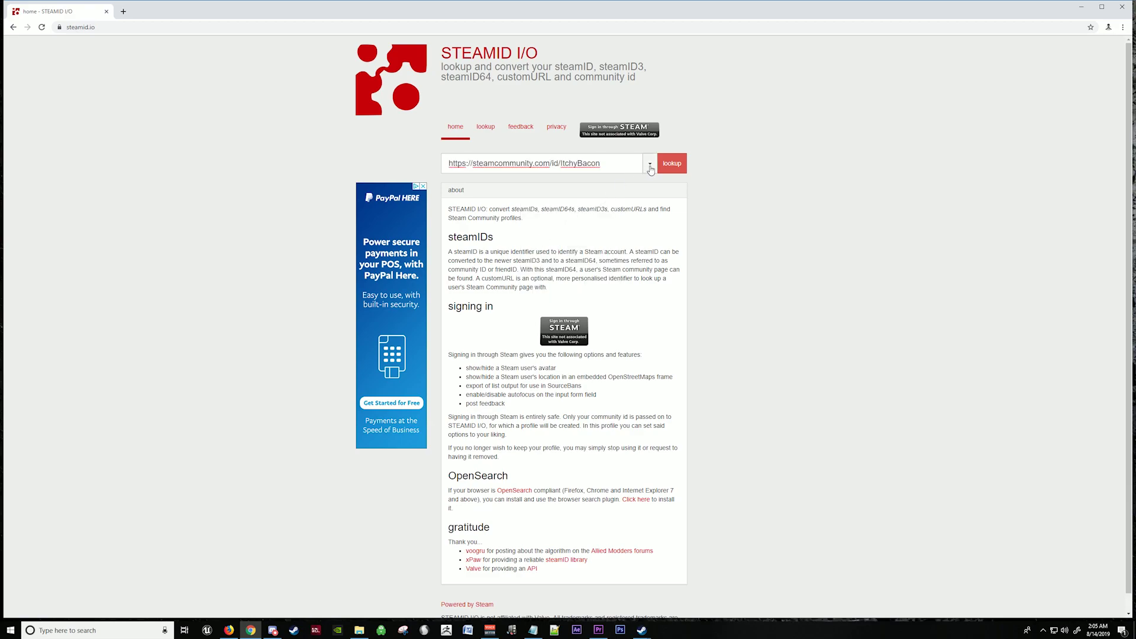
click(671, 164)
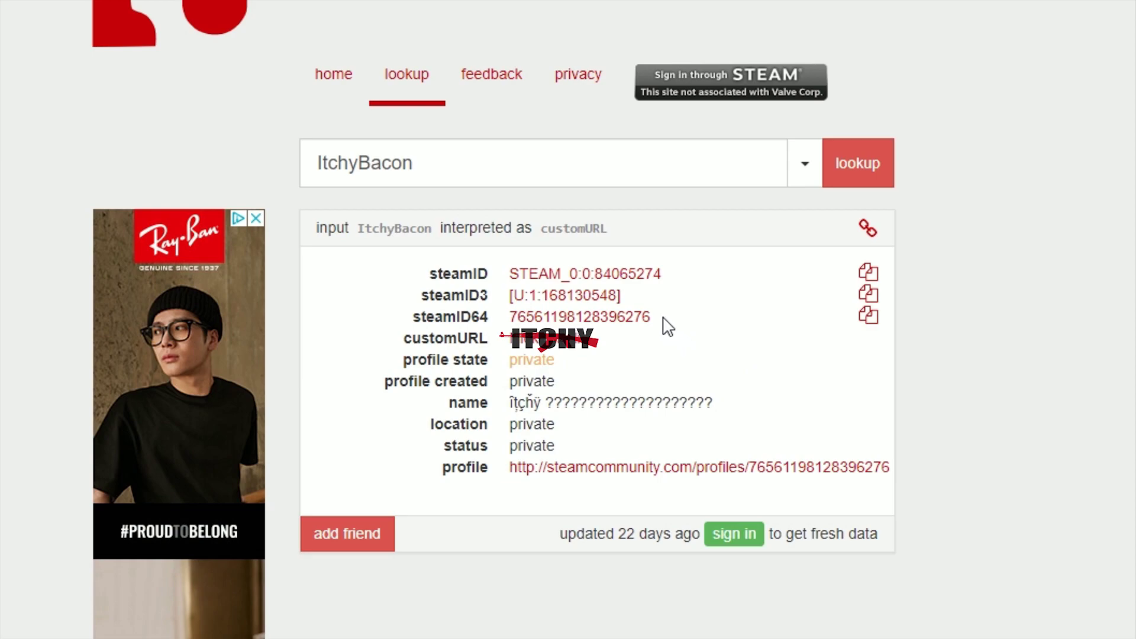
drag(667, 320, 513, 322)
key(ctrl+c)
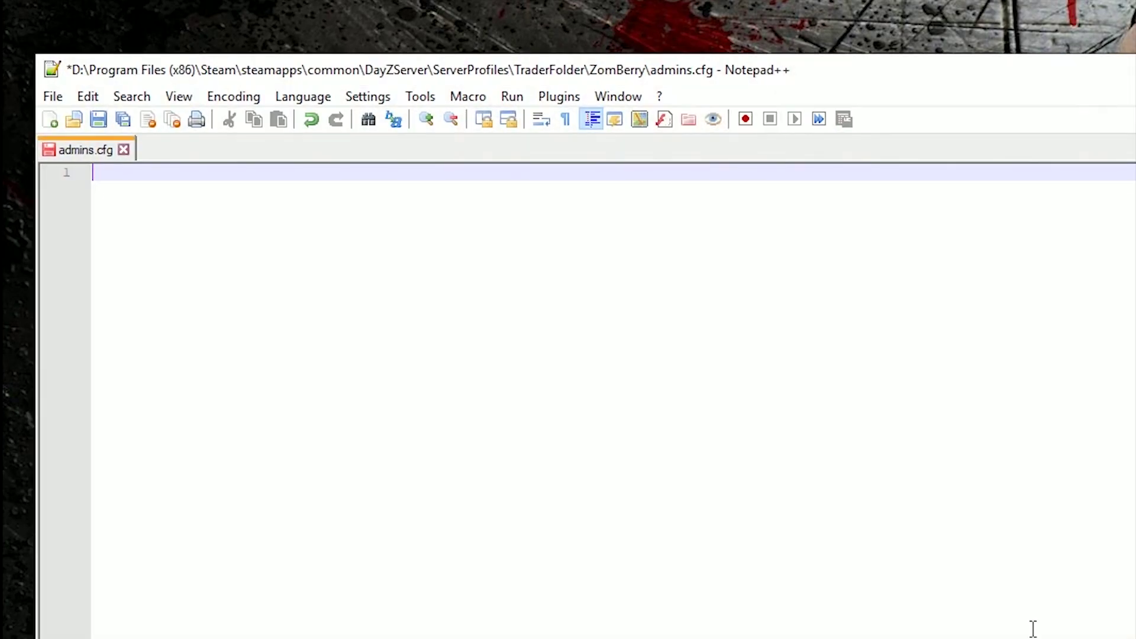
Step: Paste the steamID64 onto a new second line of admins.cfg and save the file
key(Return)
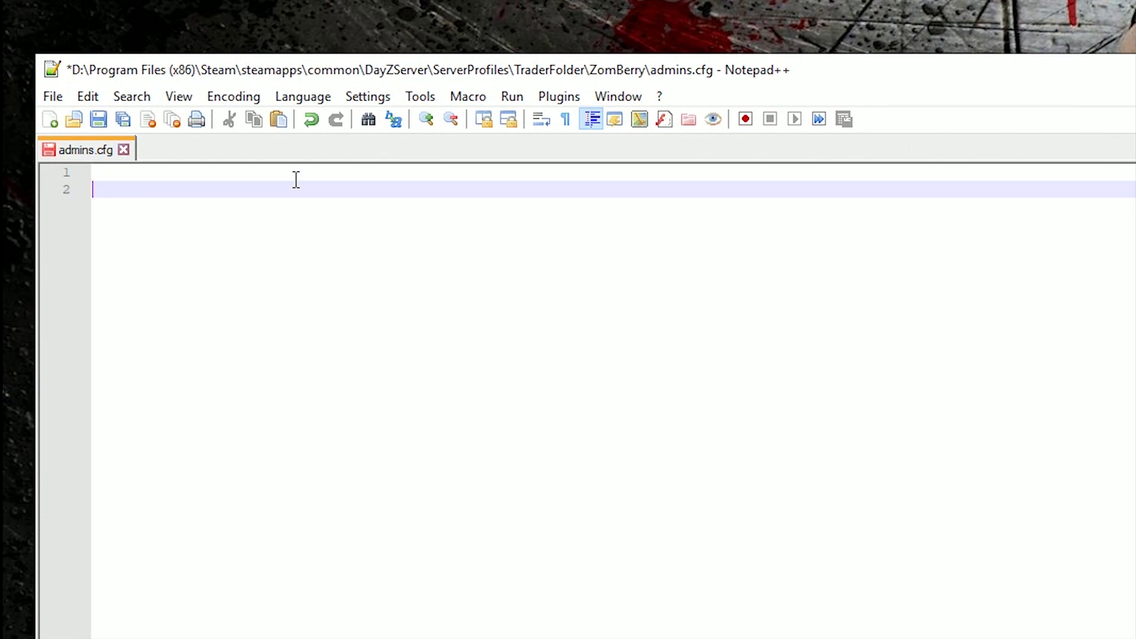
right_click(271, 189)
click(323, 250)
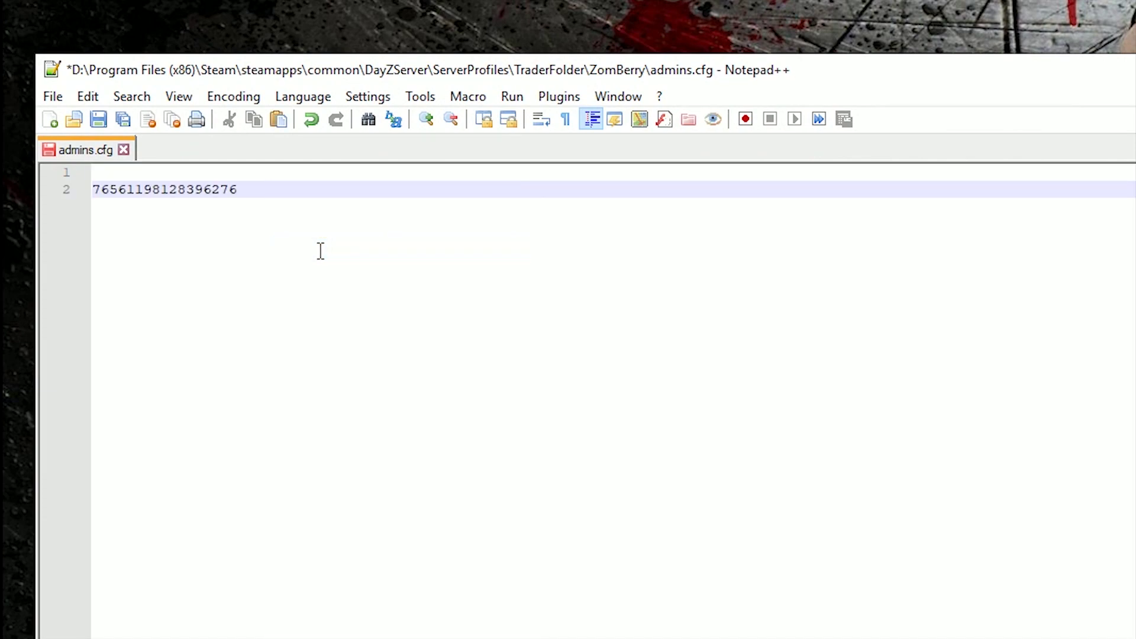
click(98, 119)
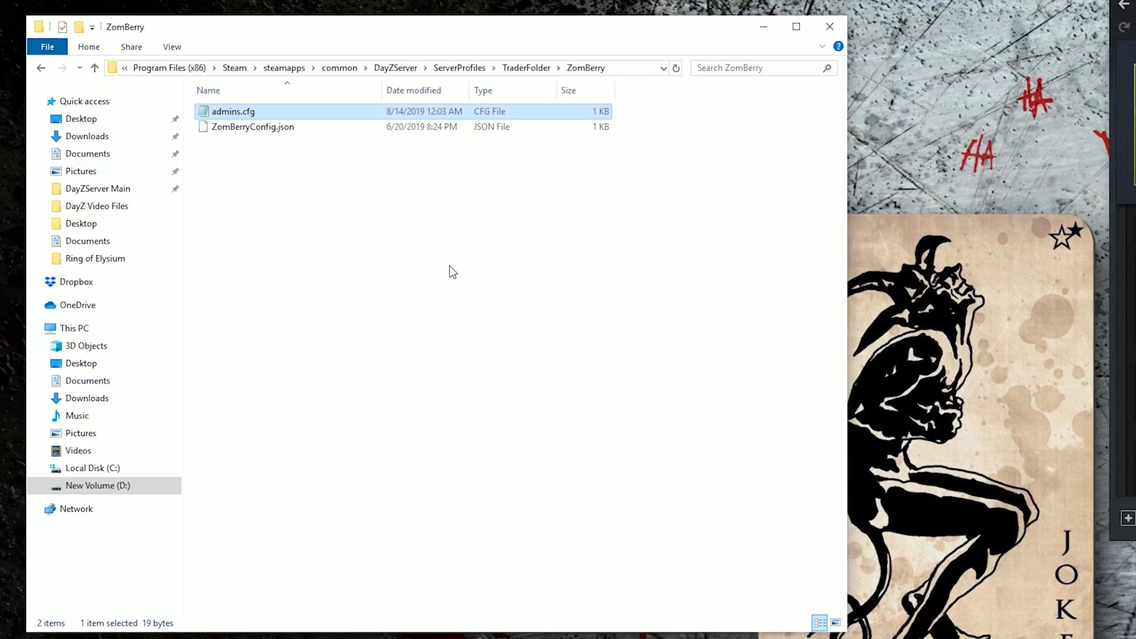
Step: Start the DayZ server from RUN.bat, resize its Watchdog and console windows aside, and launch the modded game
click(395, 68)
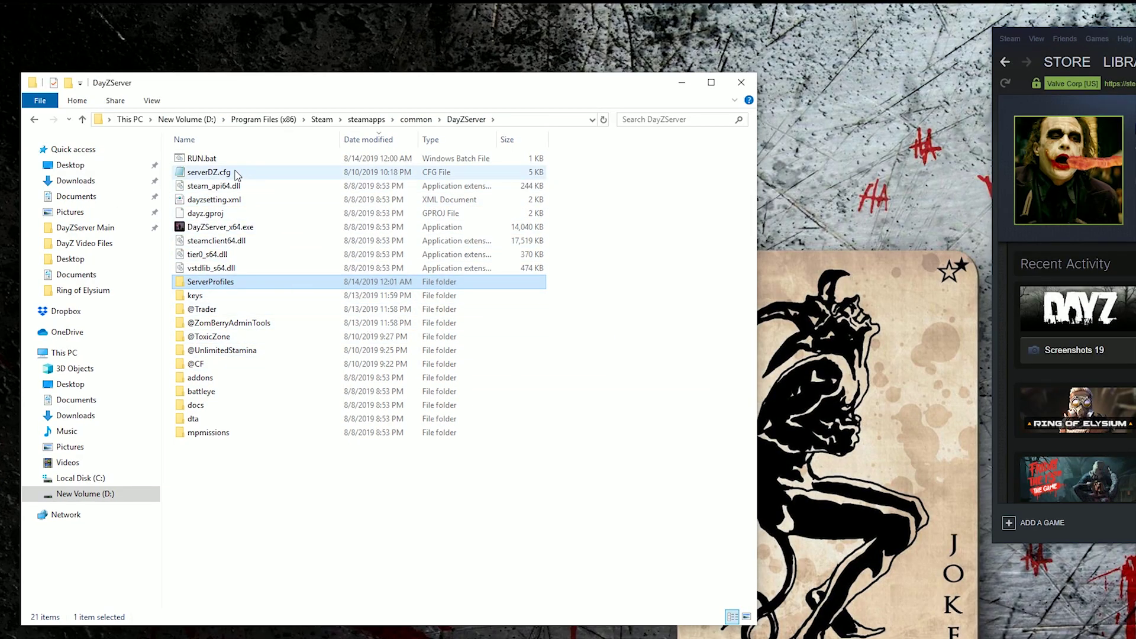
double_click(214, 159)
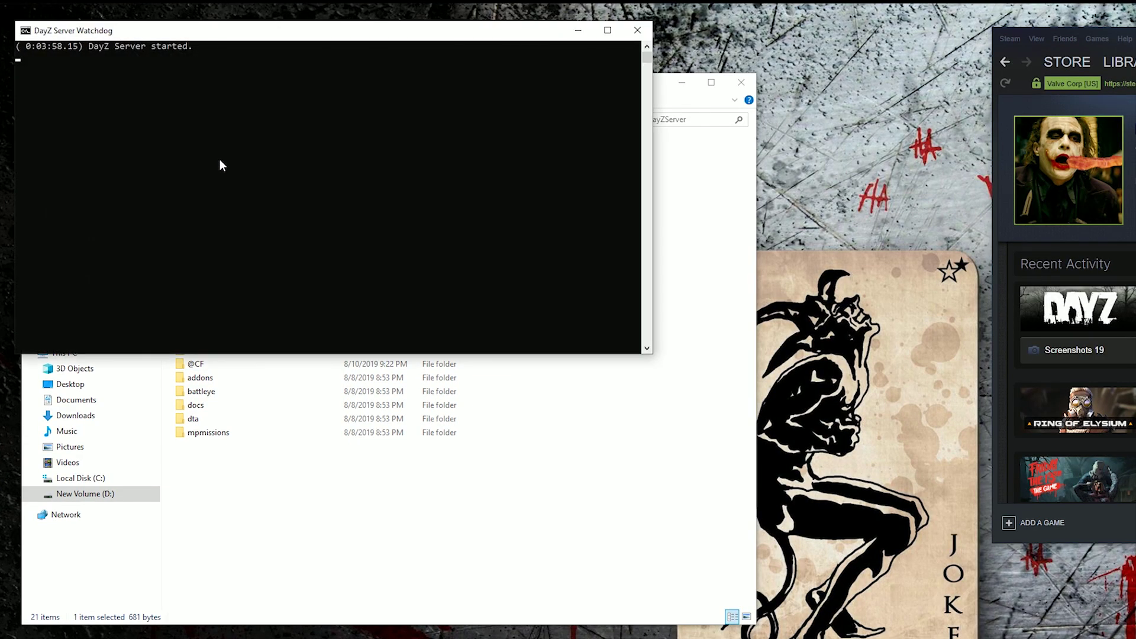
drag(12, 20, 348, 241)
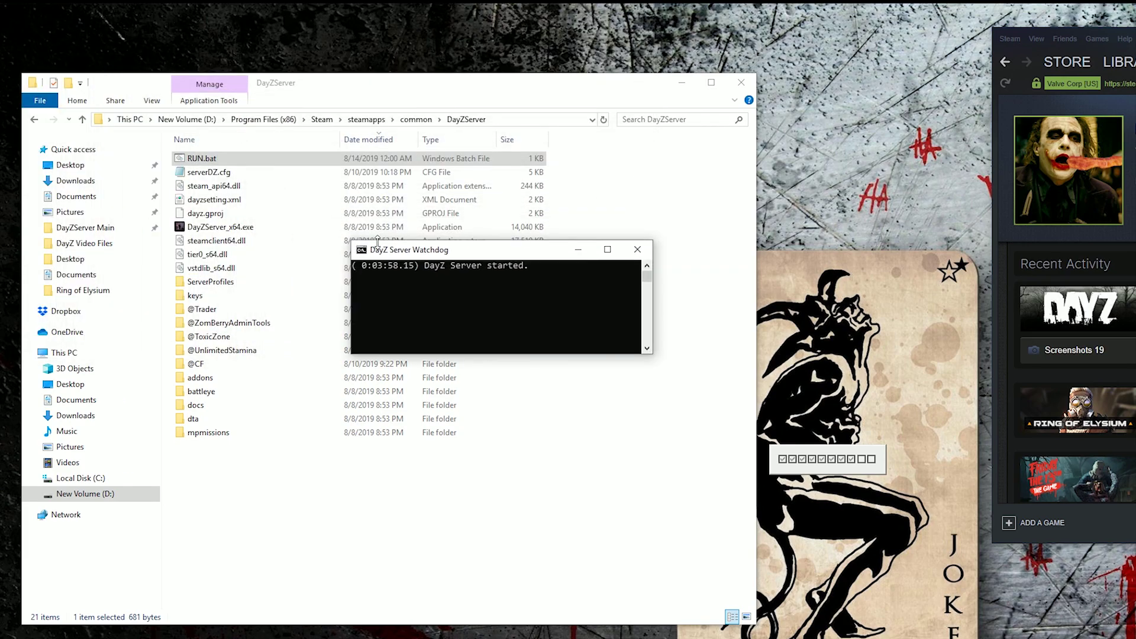
drag(502, 251, 1014, 608)
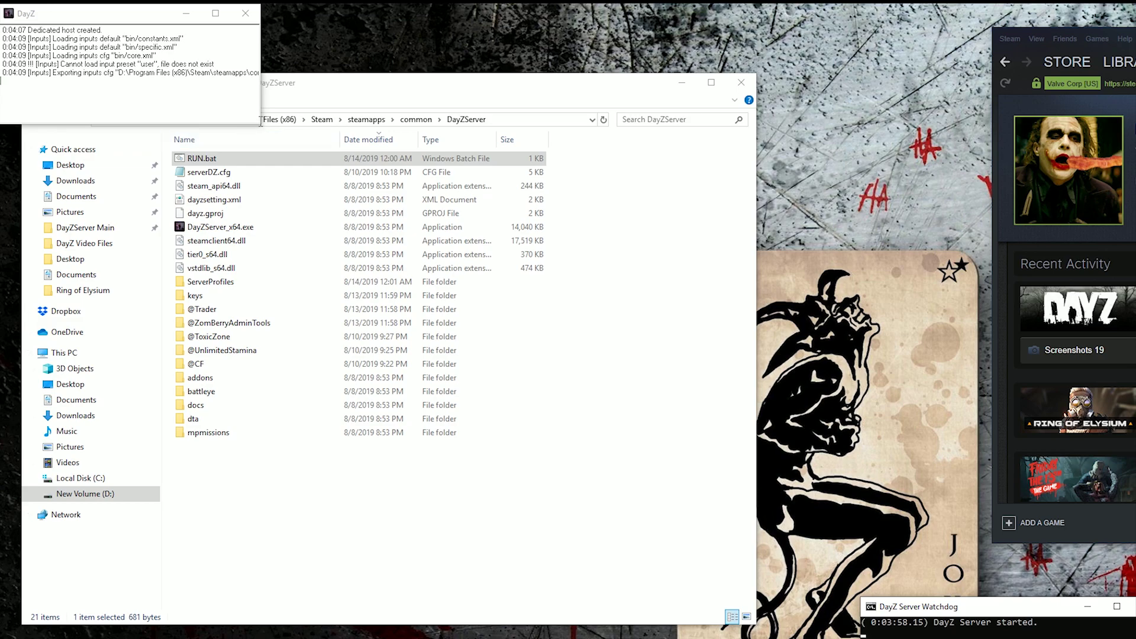
drag(260, 121, 746, 219)
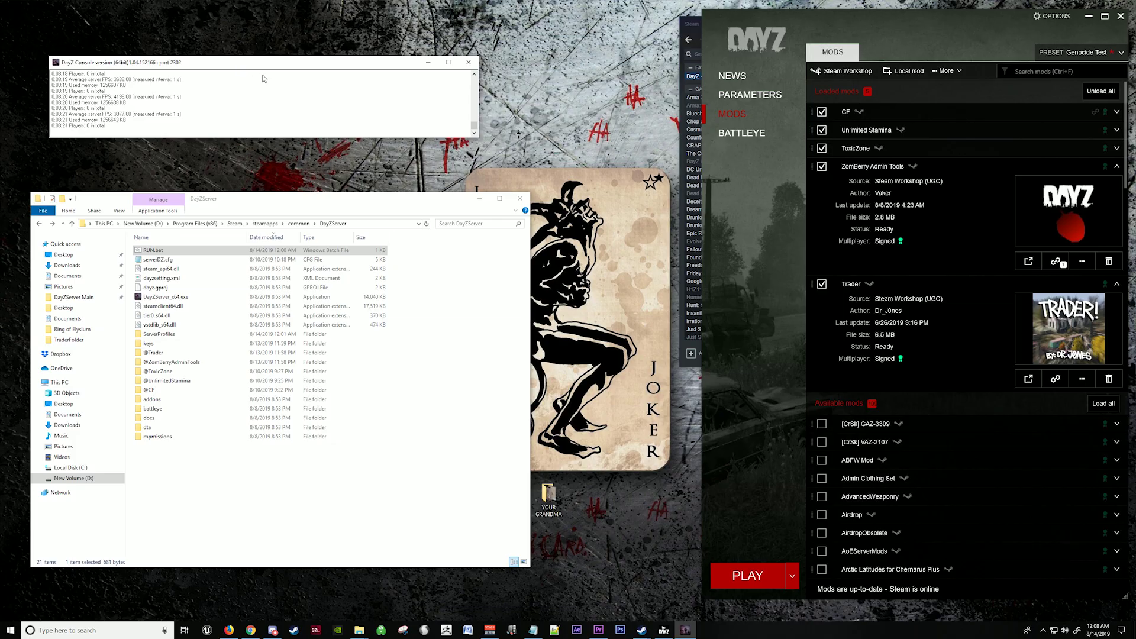
click(769, 576)
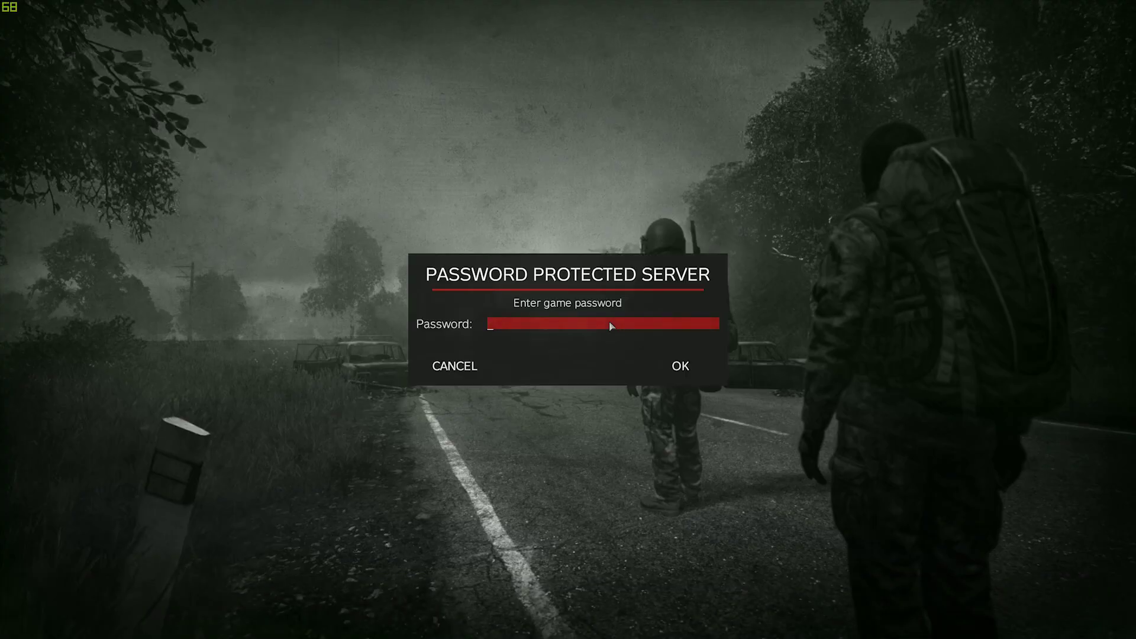
Step: Confirm the Password Protected Server prompt to join the modded server
click(681, 365)
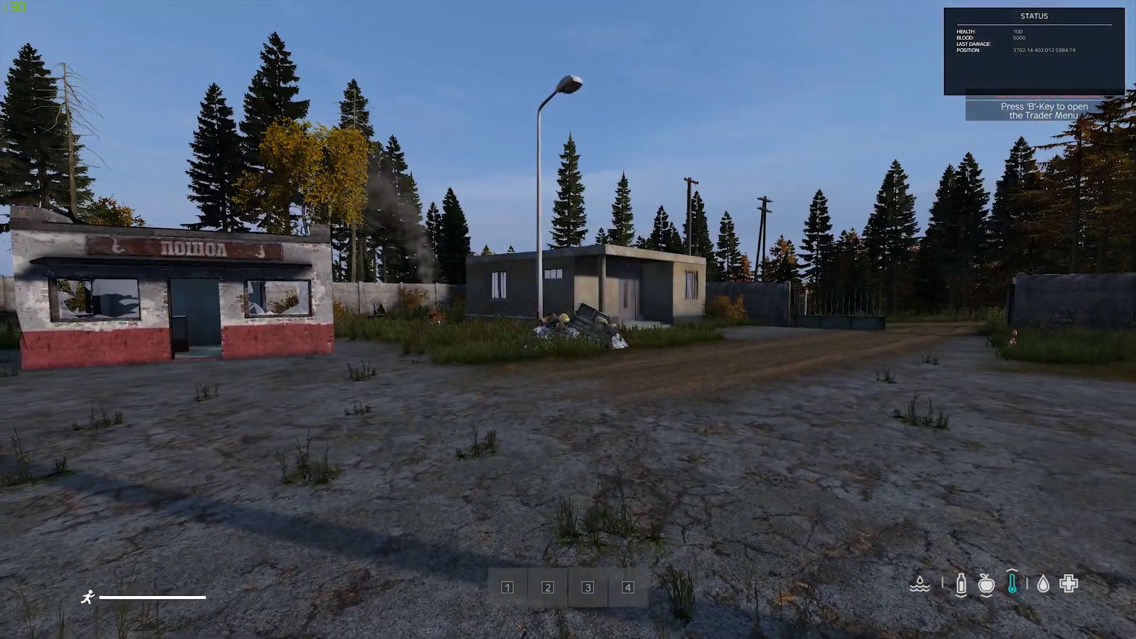
Step: Walk into the red-and-white shop and browse the Misc Trader list with B
key(w)
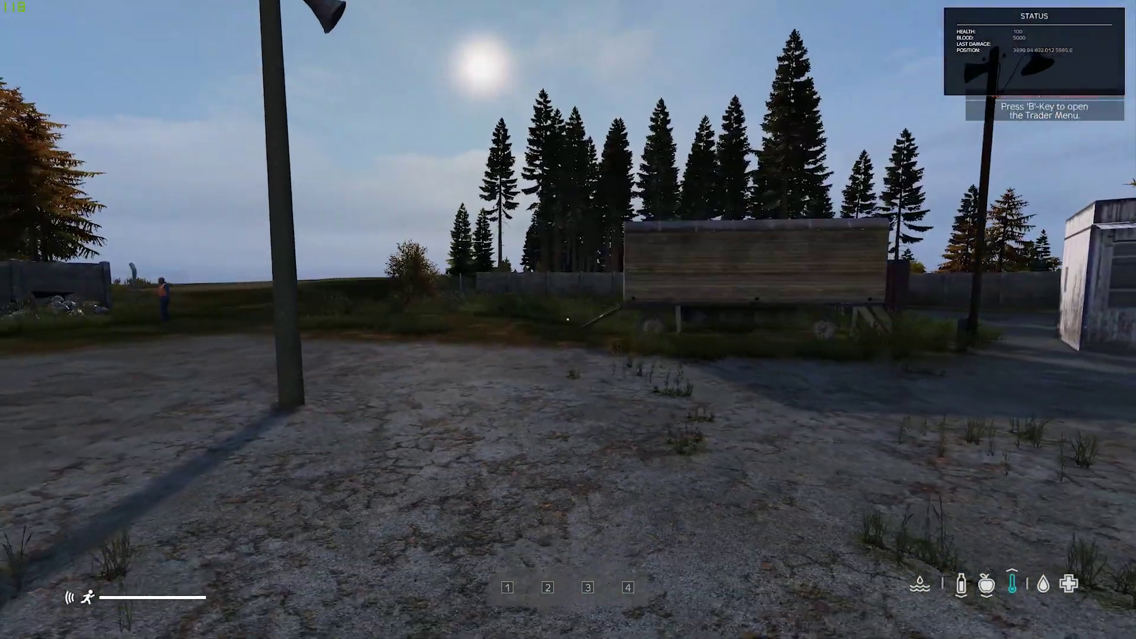
key(w)
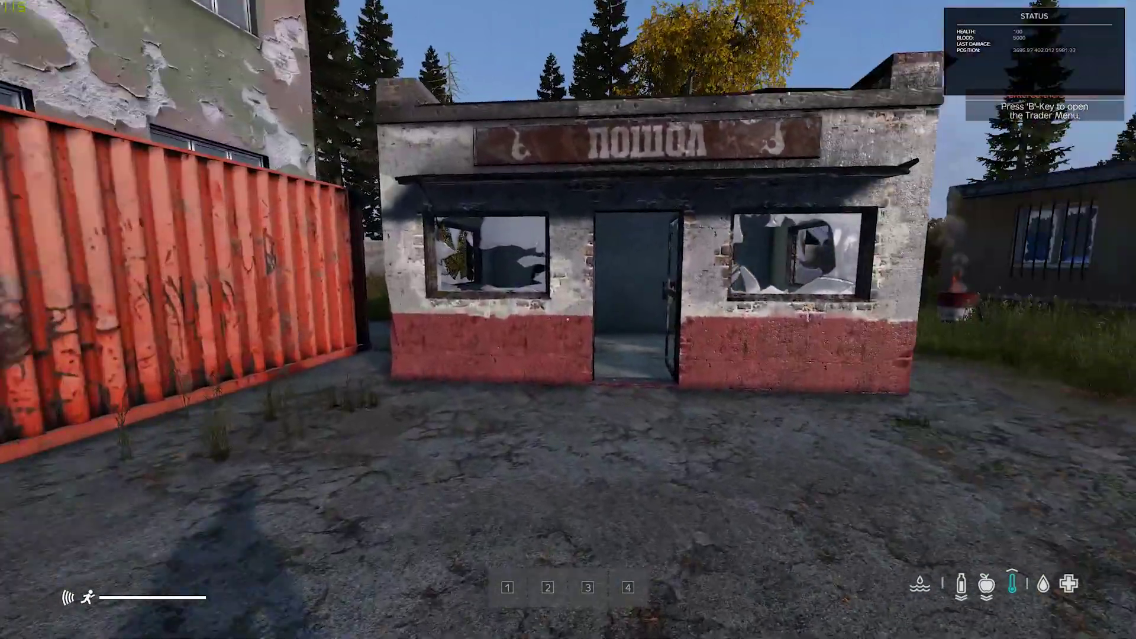
key(w)
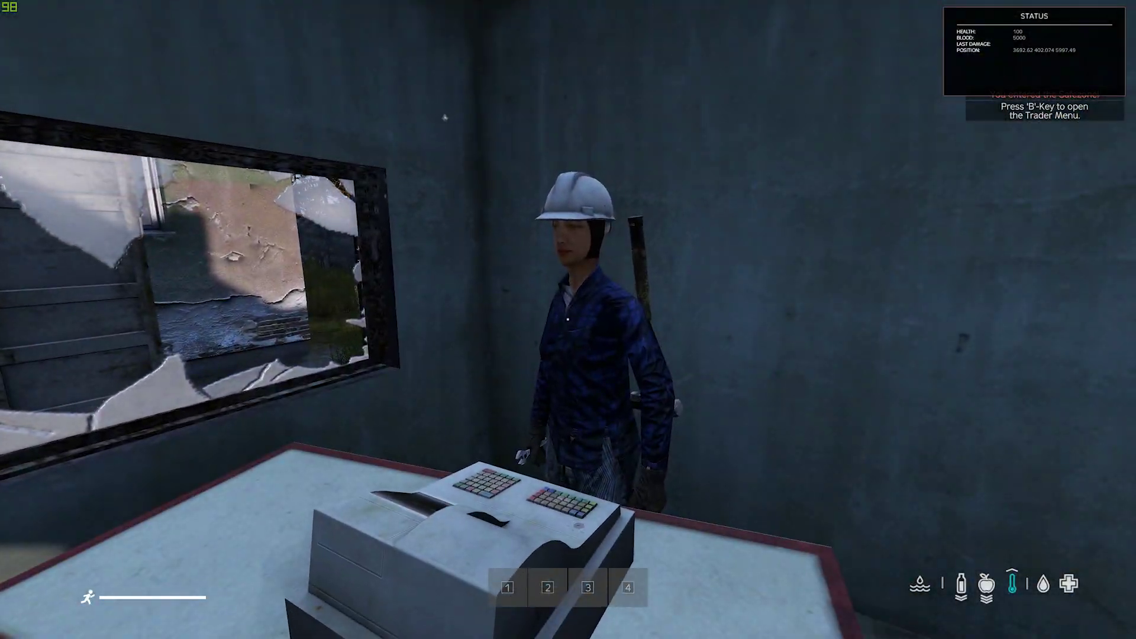
key(b)
scroll(613, 254, down, 6)
scroll(613, 254, up, 6)
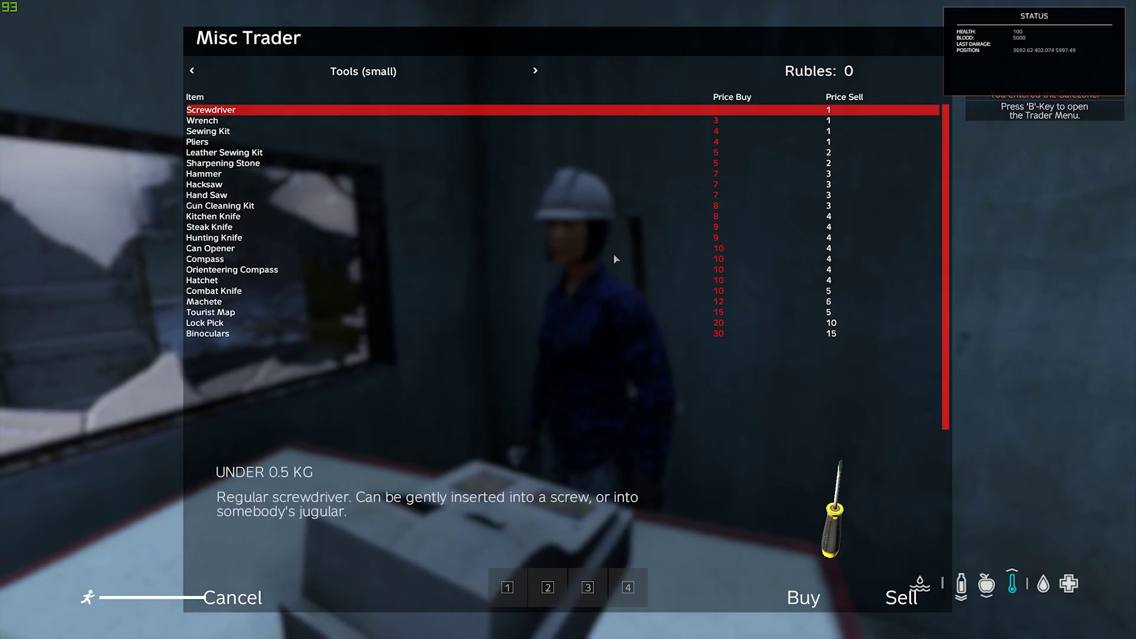
scroll(615, 258, down, 4)
key(Escape)
Step: Walk back out into the yard, then exit DayZ and close the server console
key(w)
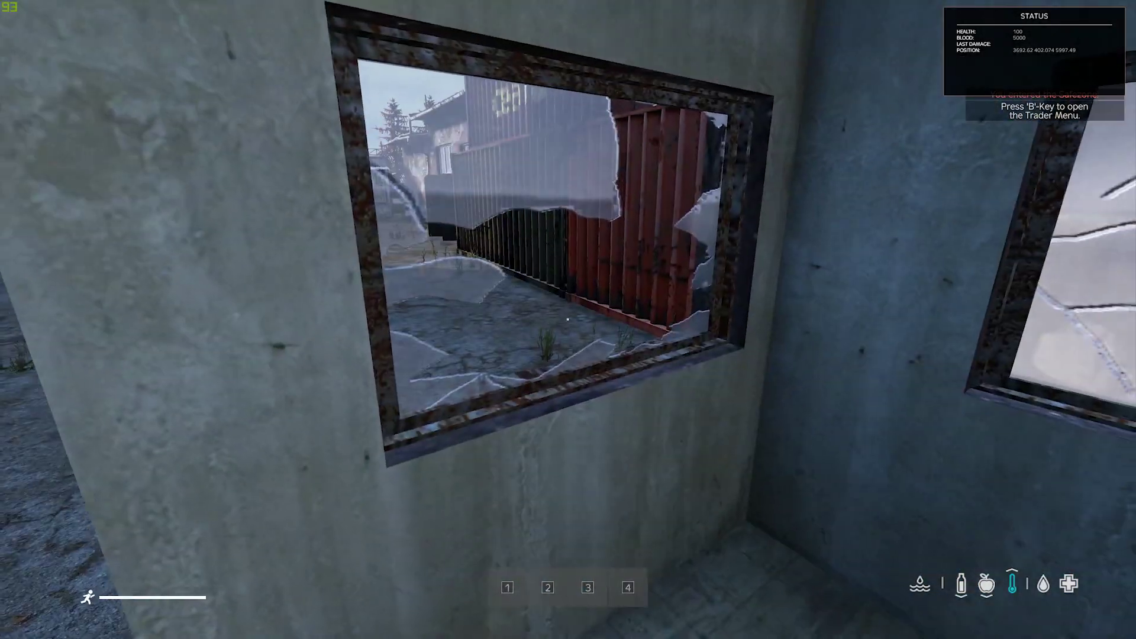
key(w)
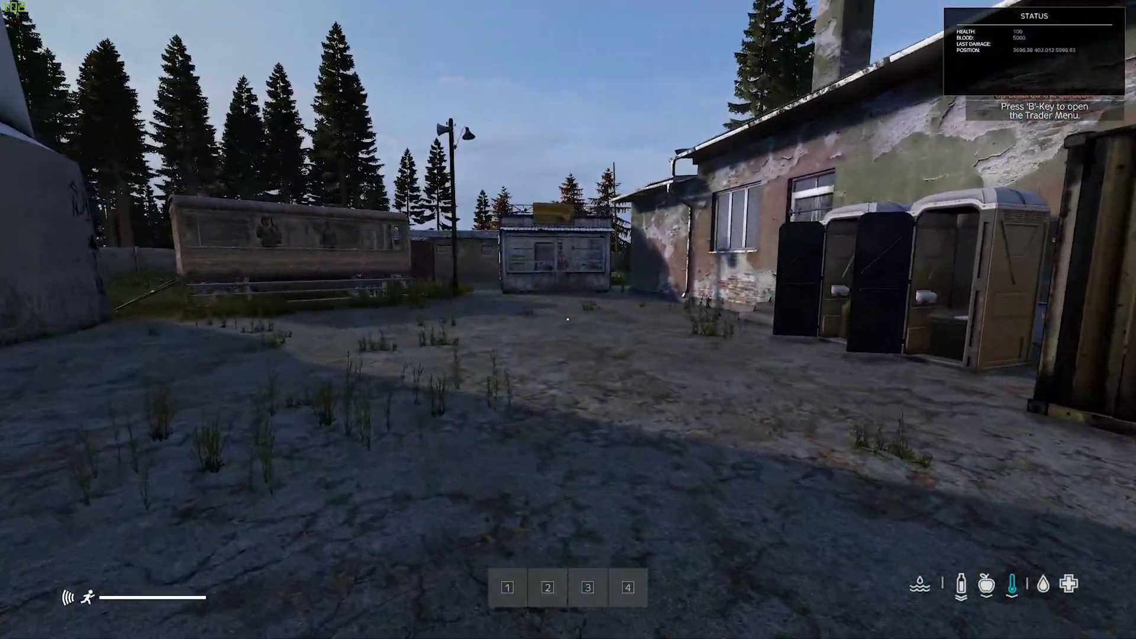
key(w)
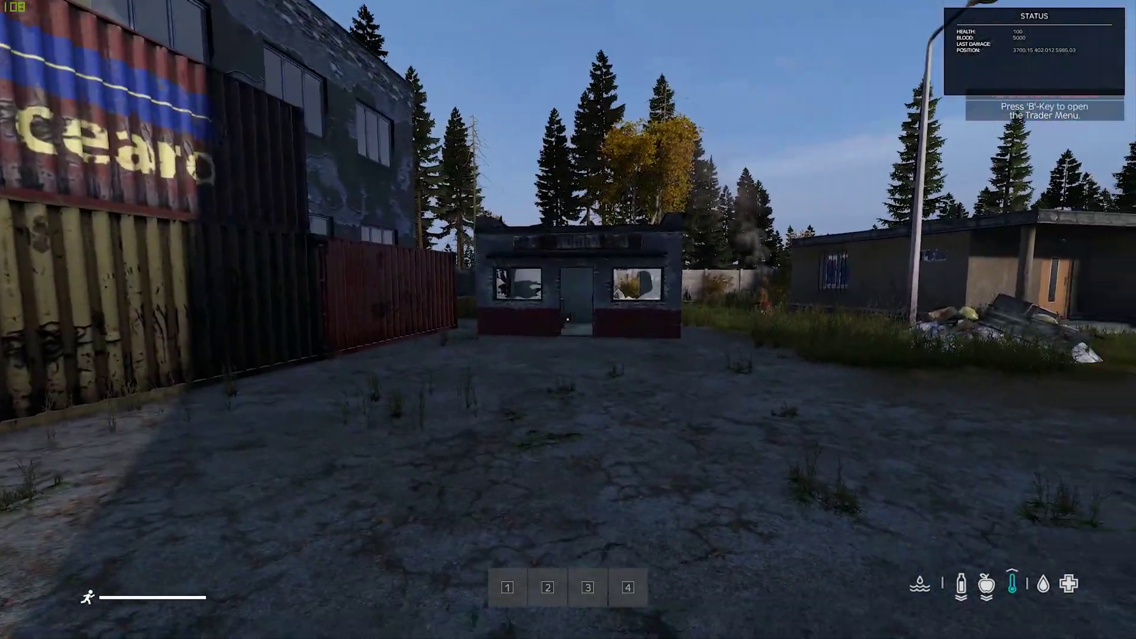
key(w)
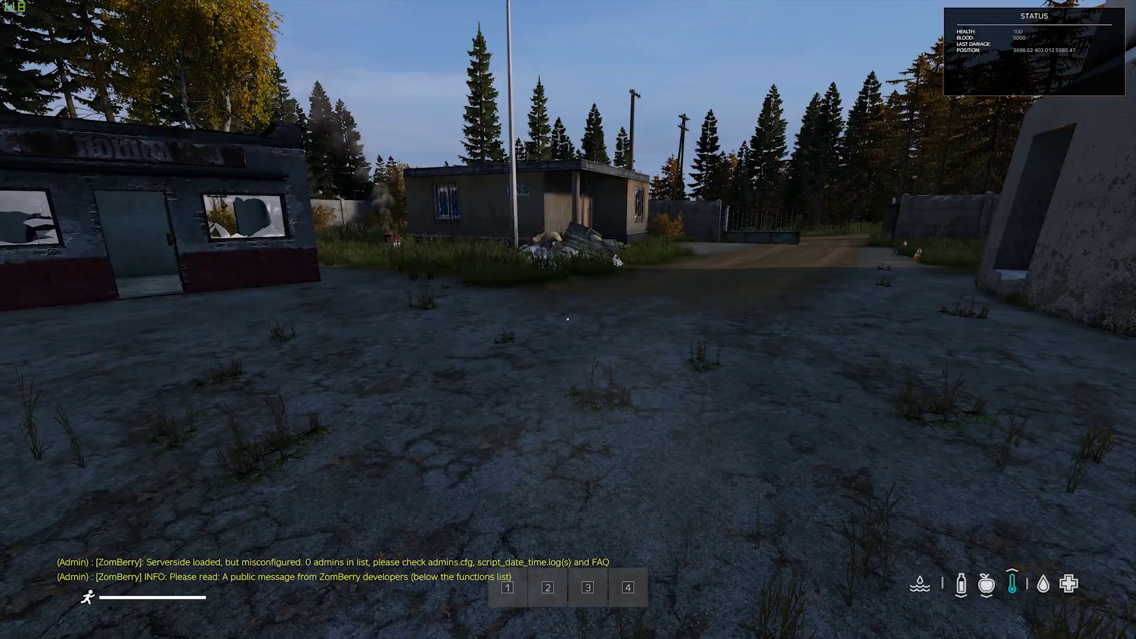
key(Escape)
click(982, 472)
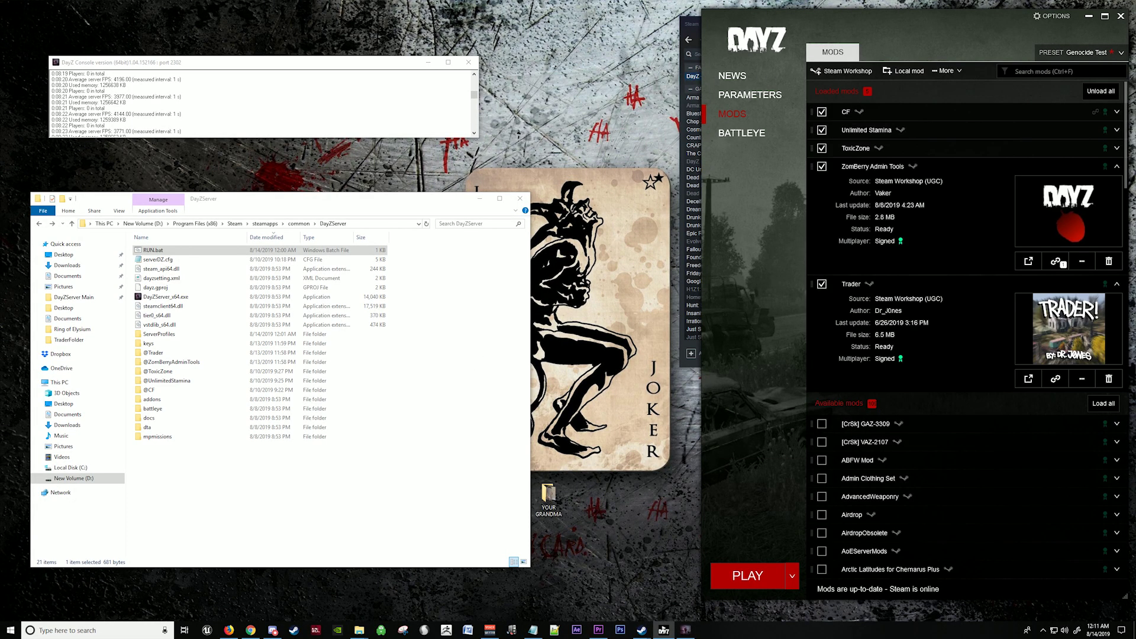
click(469, 62)
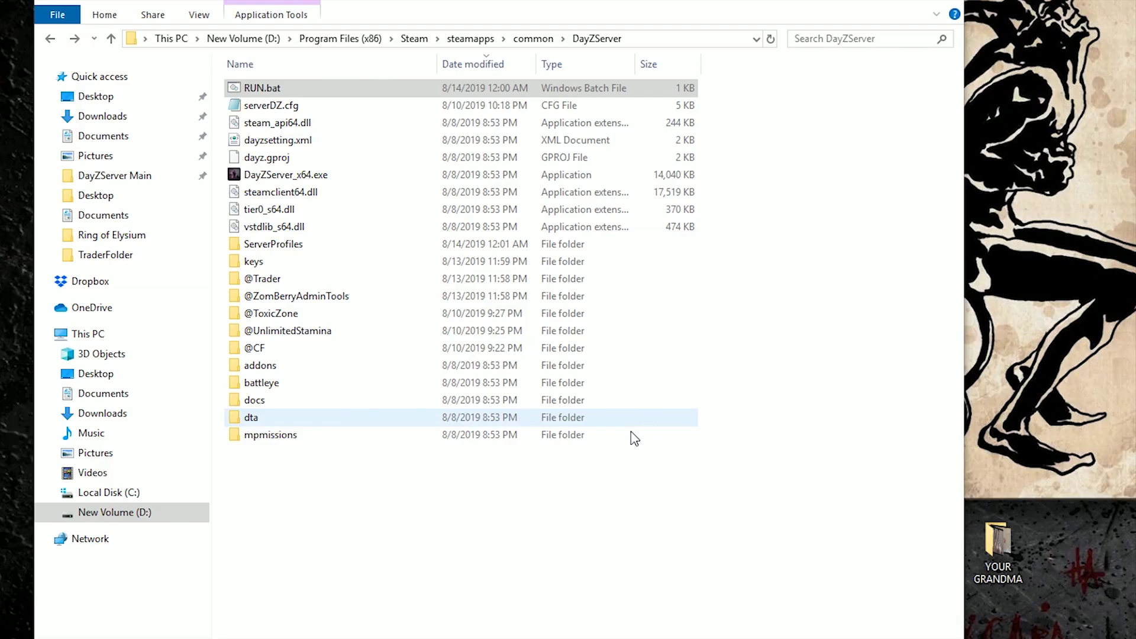
Step: Open server_console.log from ServerProfiles\TraderFolder in Notepad
click(289, 246)
double_click(290, 245)
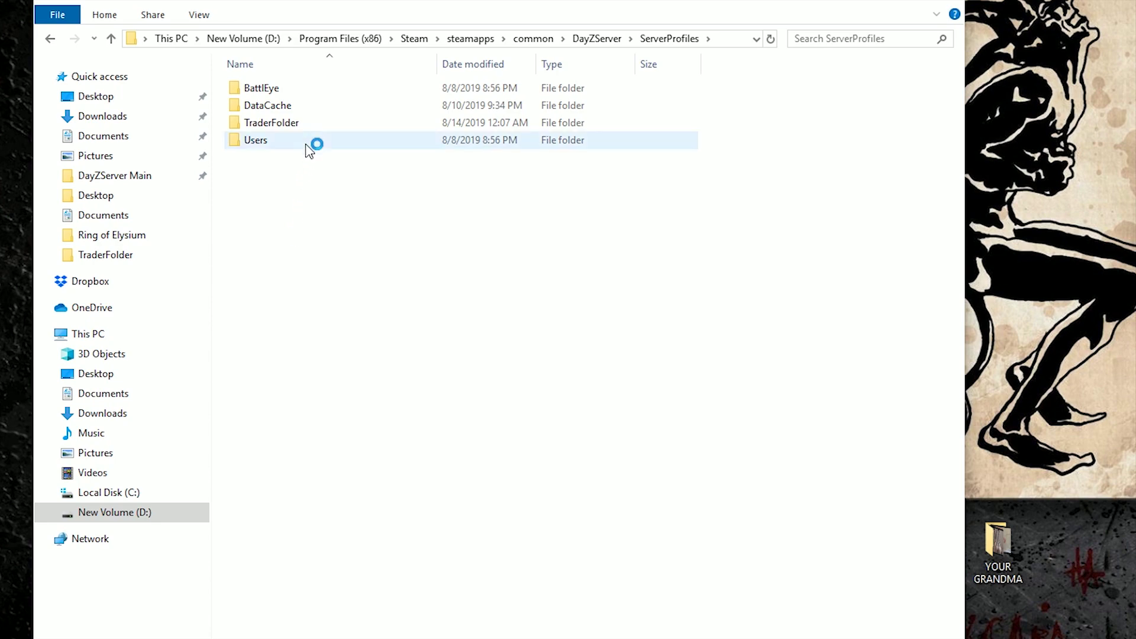
double_click(305, 123)
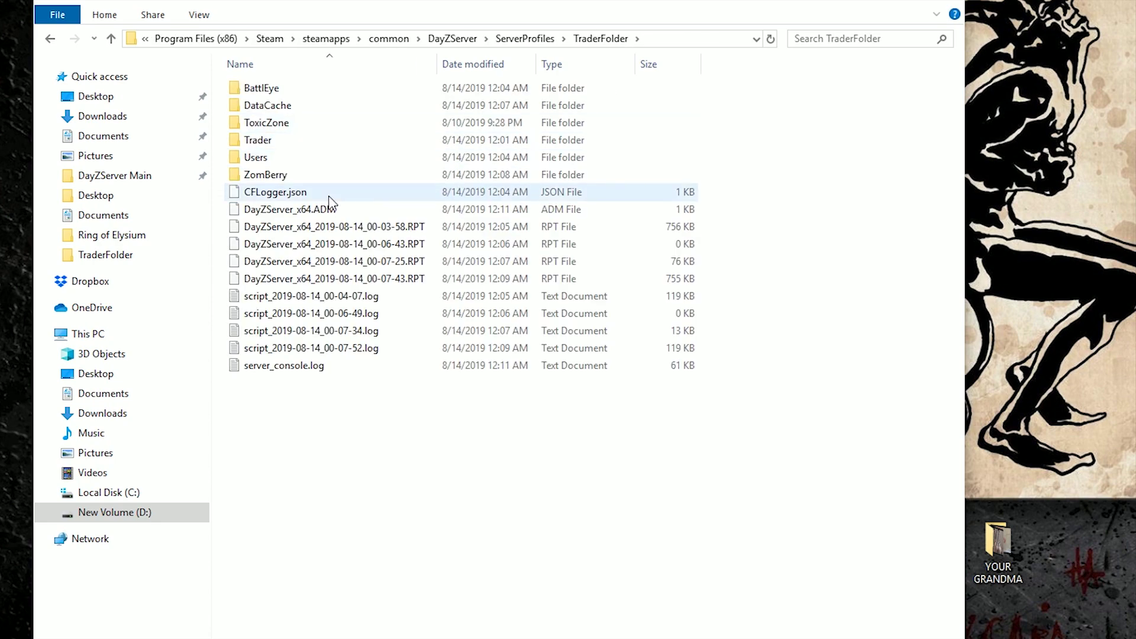
click(355, 348)
double_click(325, 369)
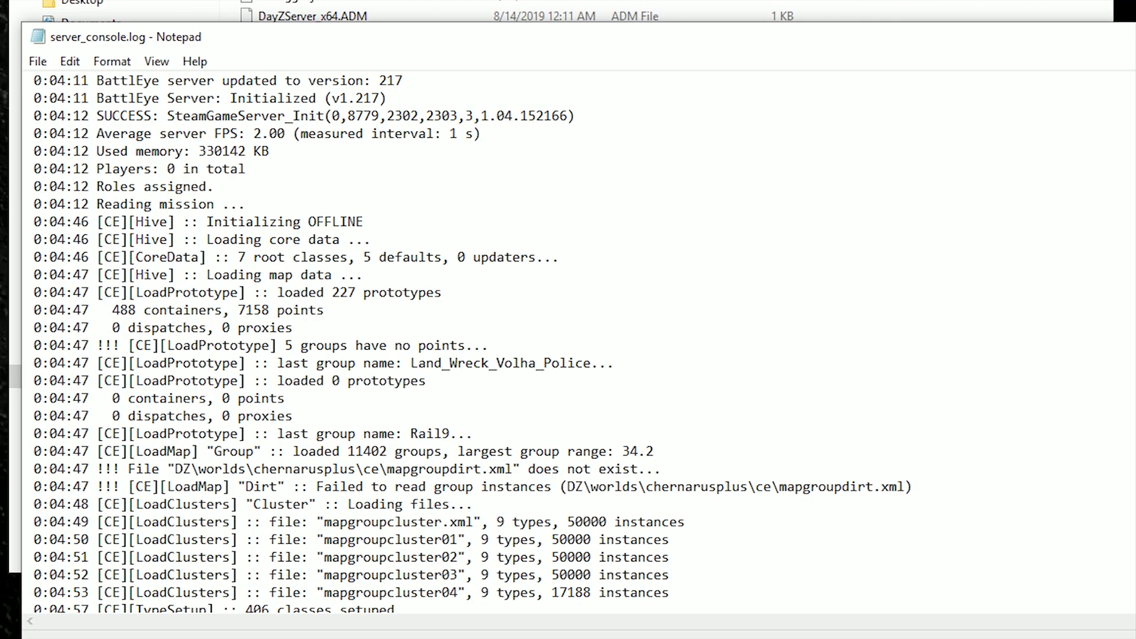
Step: Find the player's login line in the log and copy its uid
scroll(568, 343, down, 20)
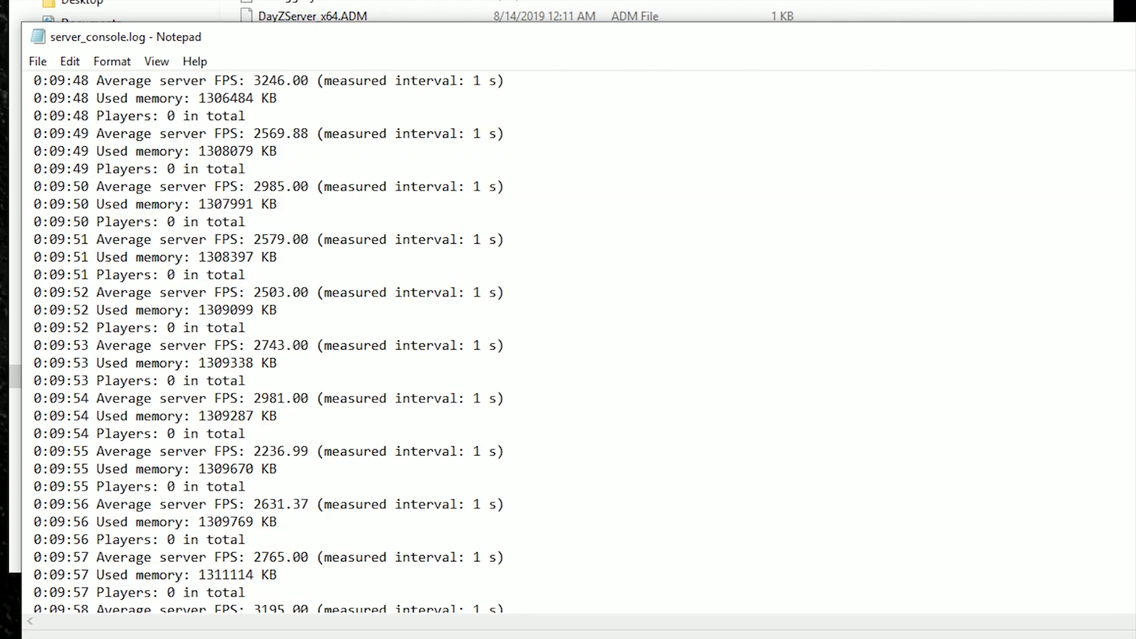
scroll(568, 343, down, 20)
scroll(568, 344, down, 20)
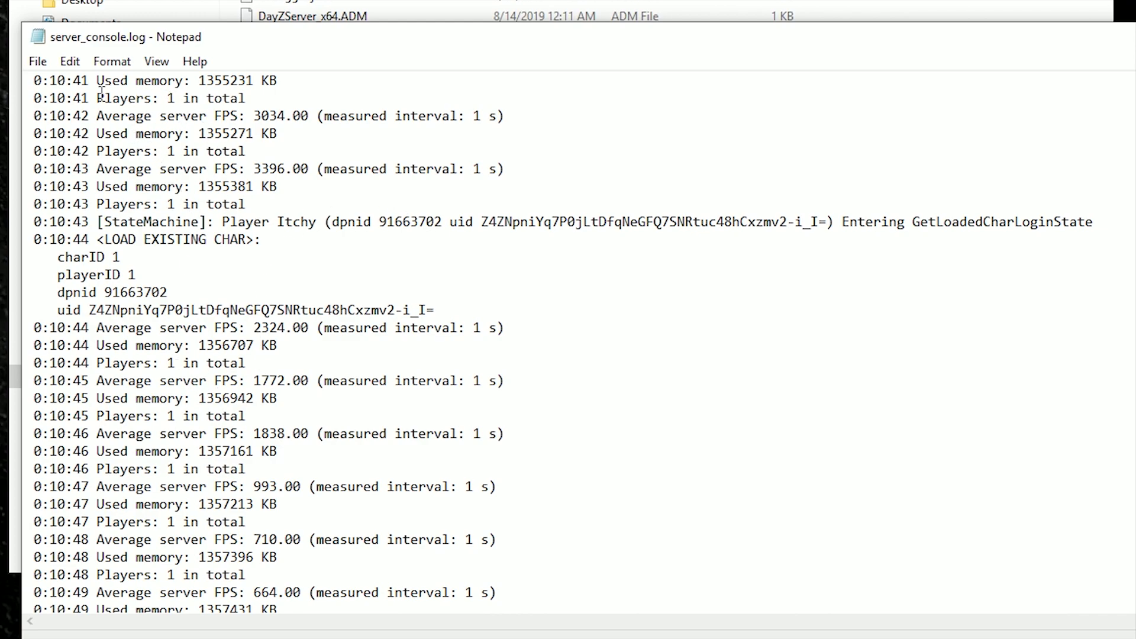
scroll(200, 173, up, 8)
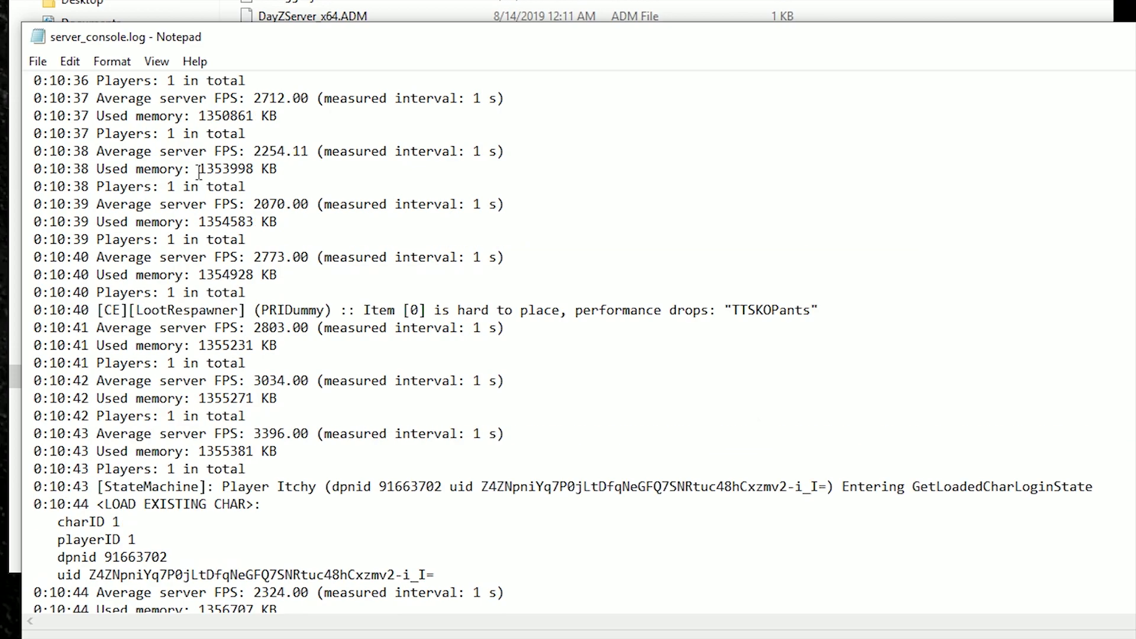
scroll(235, 159, down, 6)
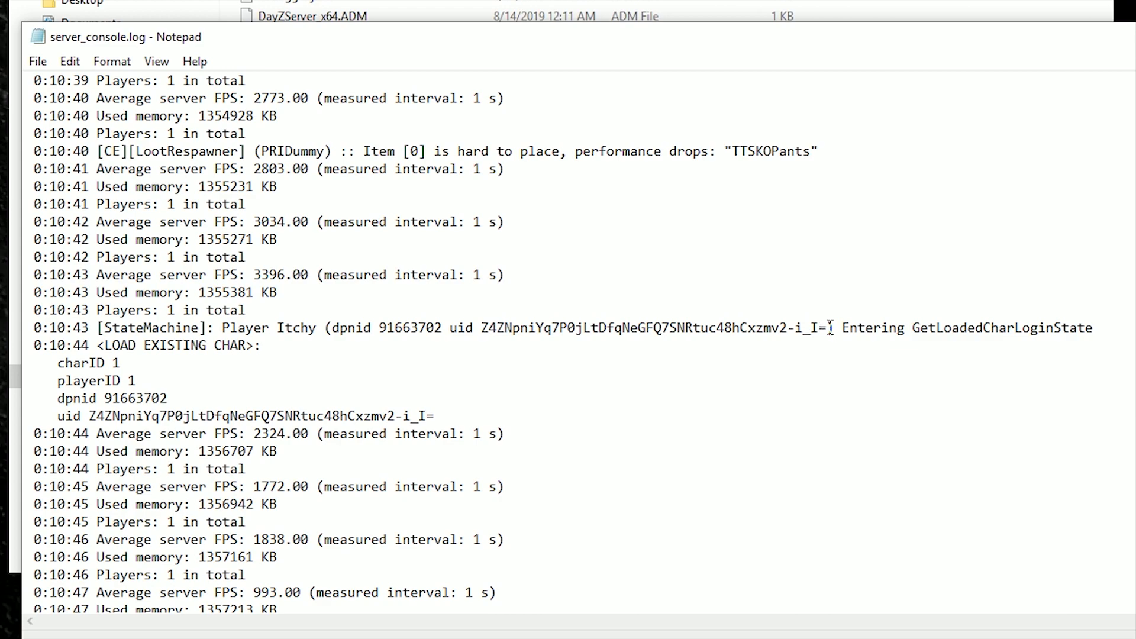
drag(828, 328, 485, 333)
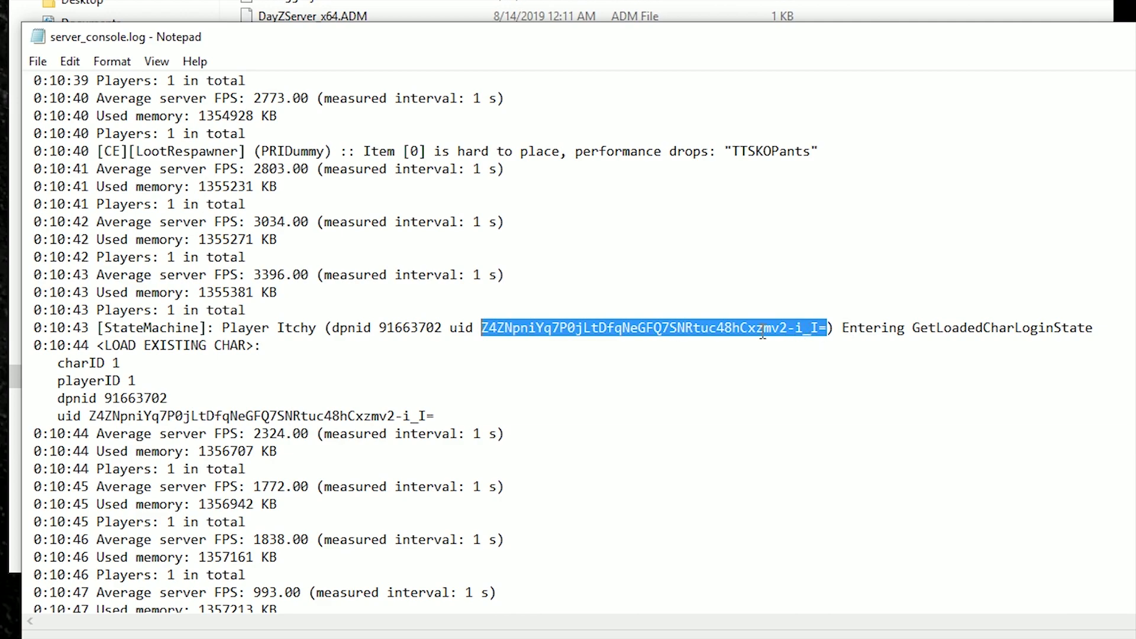
right_click(532, 328)
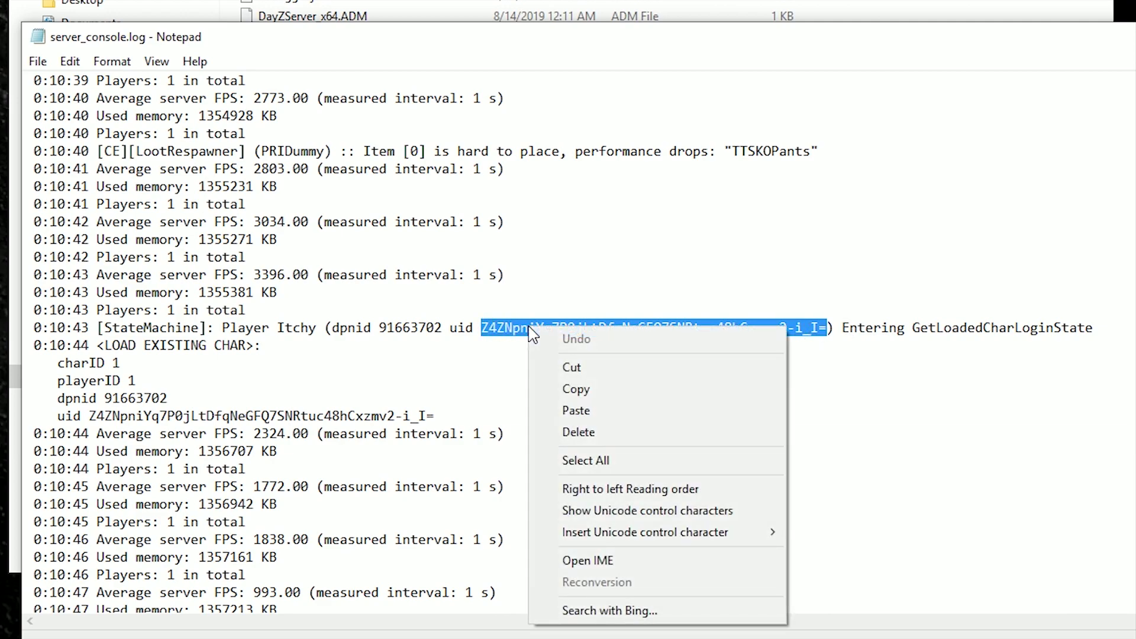
click(582, 388)
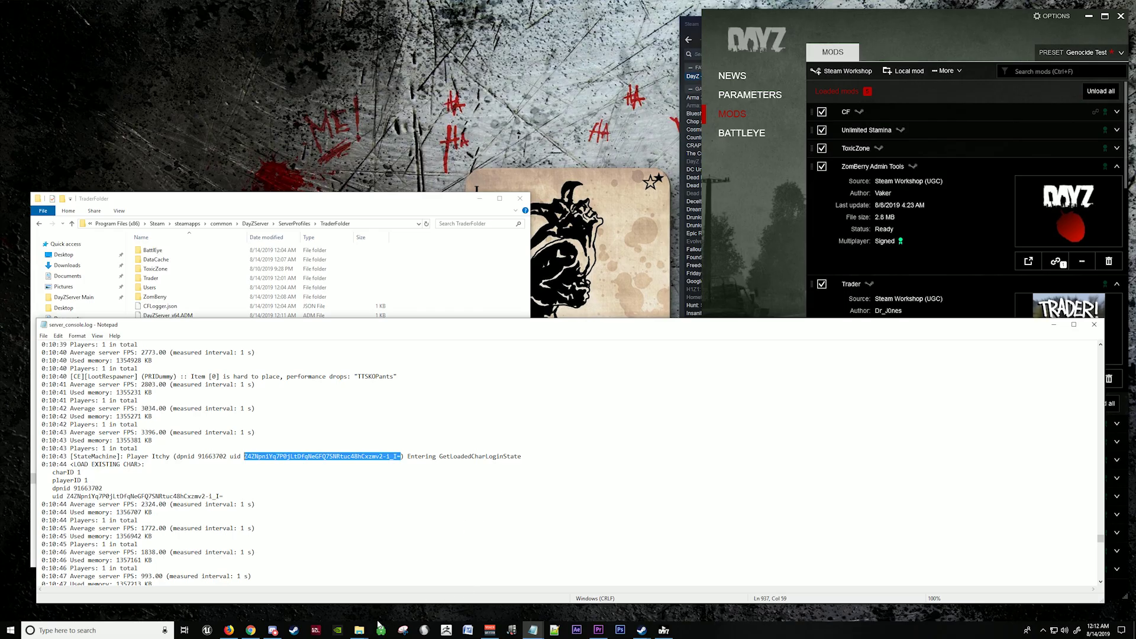
Step: Open admins.cfg from ServerProfiles > TraderFolder > ZomBerry in Notepad++
mouse_move(360, 629)
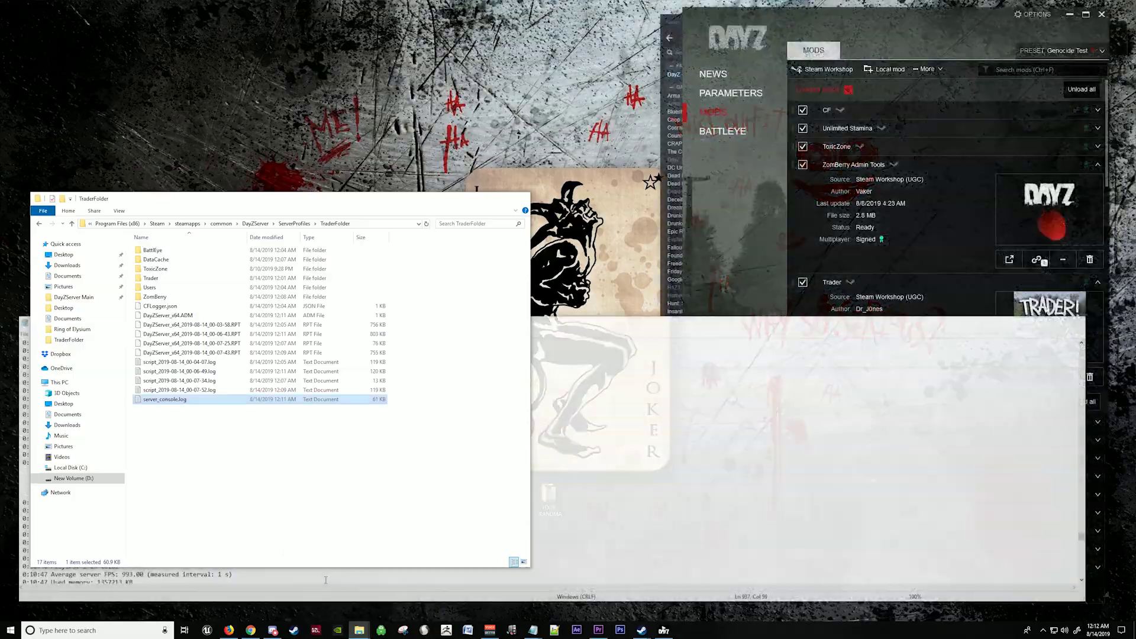
click(328, 583)
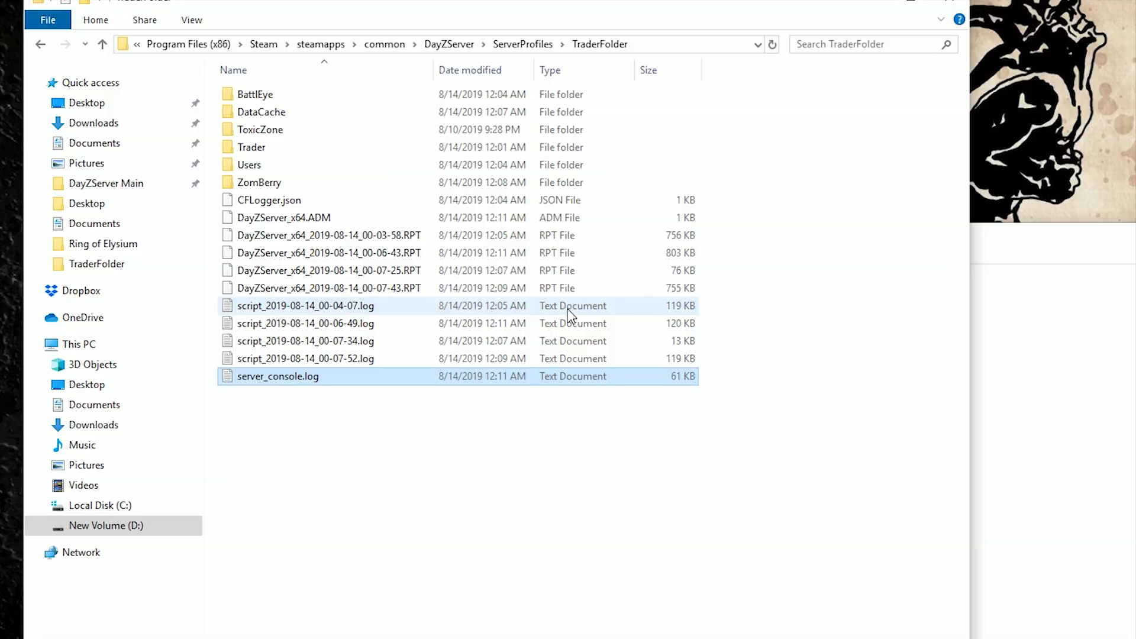
click(456, 48)
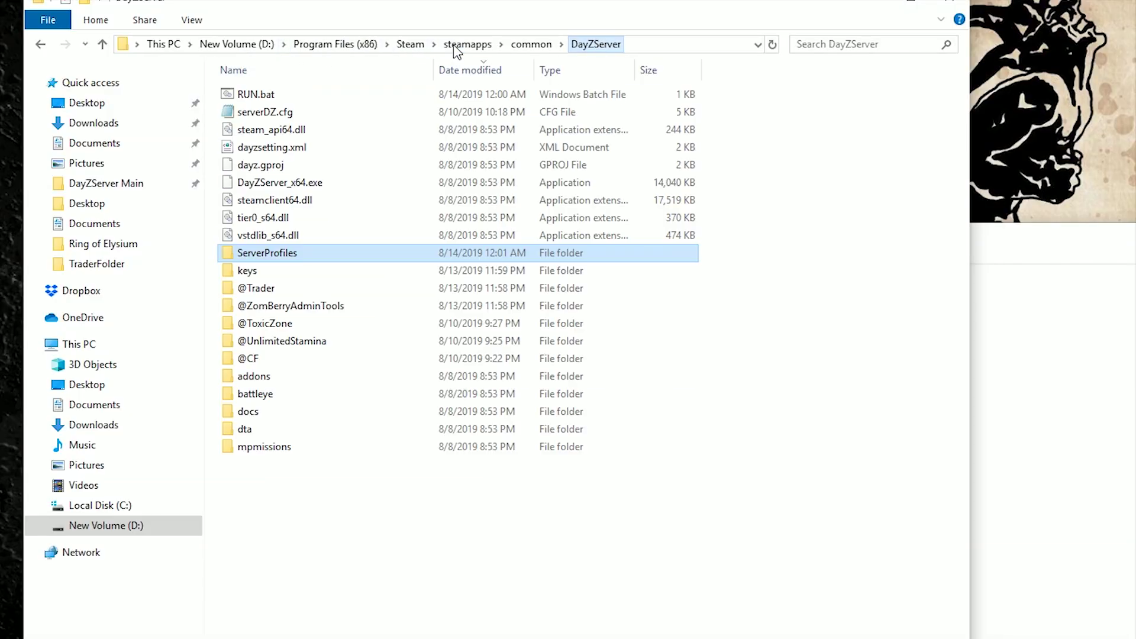
double_click(281, 252)
double_click(293, 131)
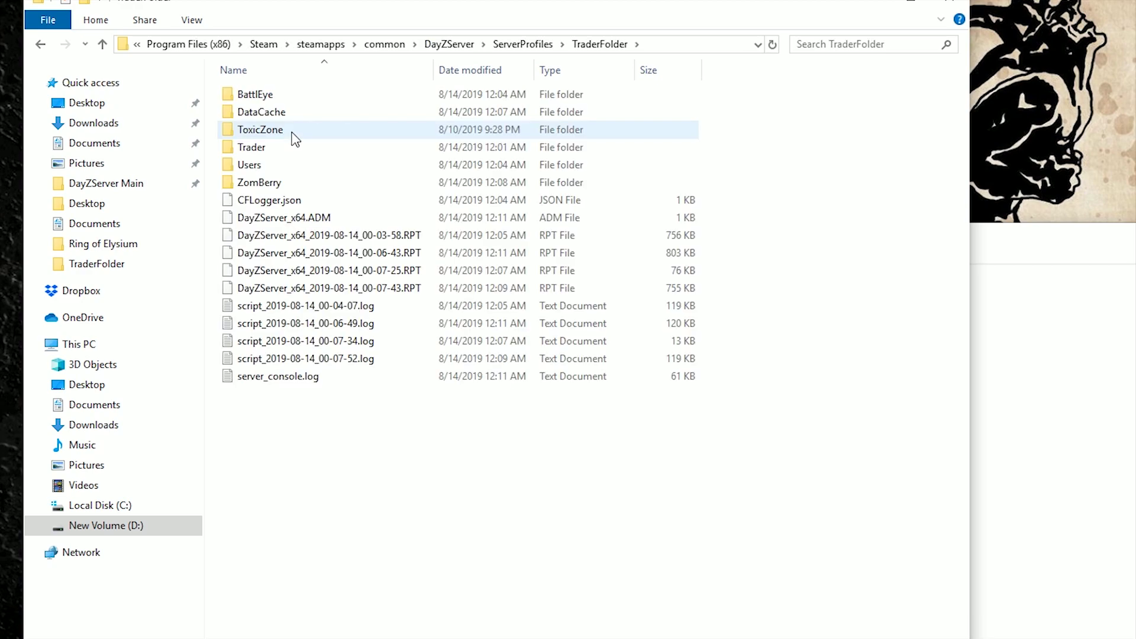
double_click(277, 184)
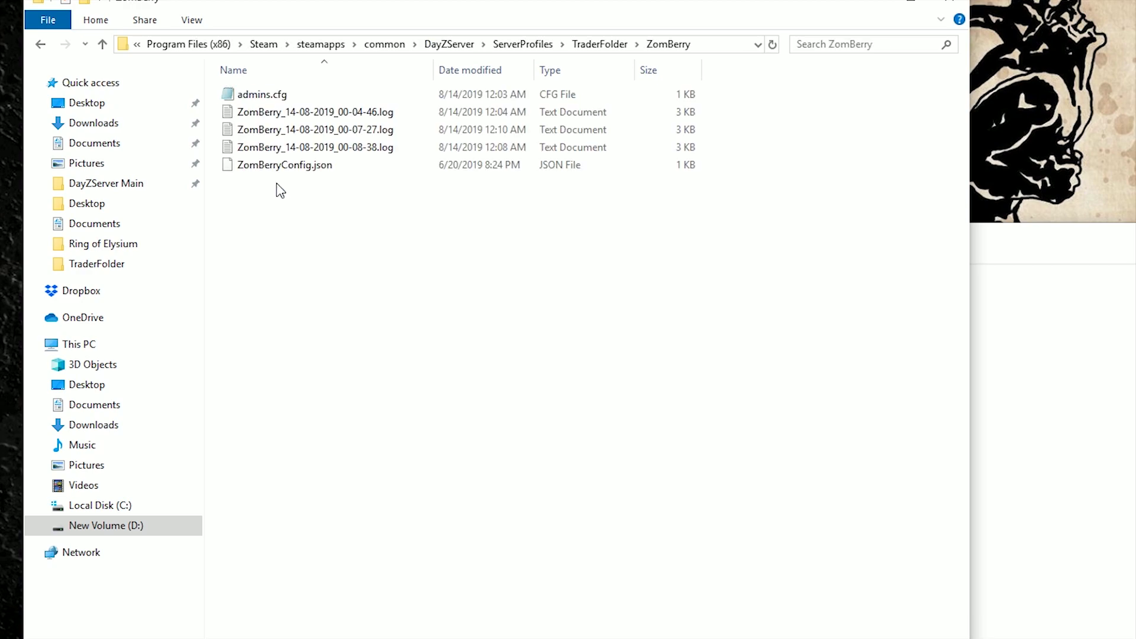
click(276, 95)
right_click(273, 95)
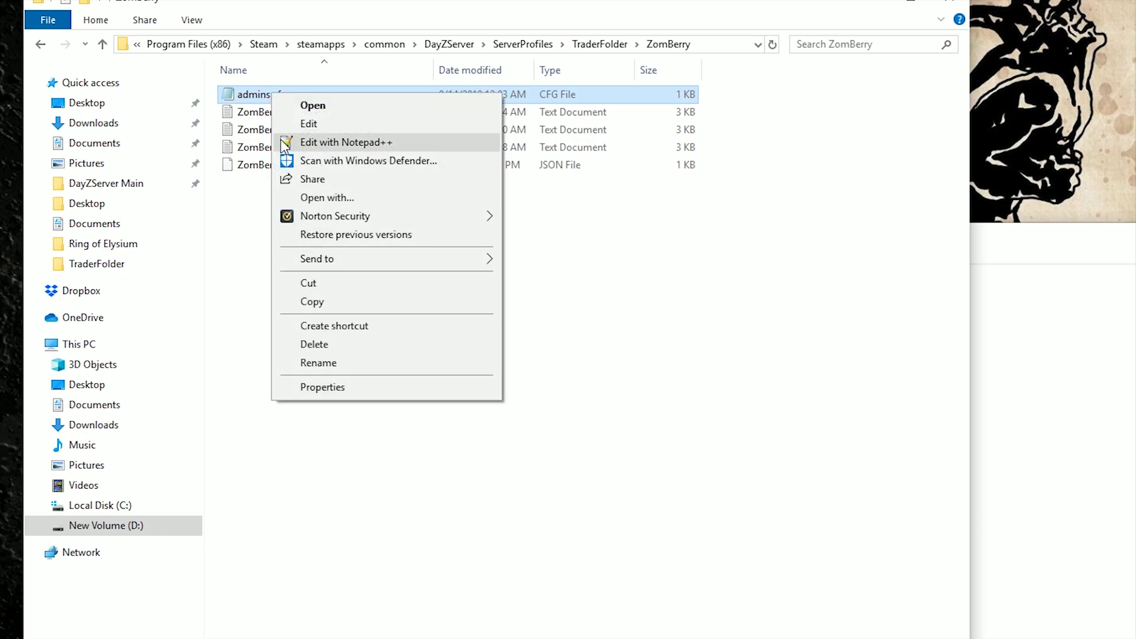
click(334, 142)
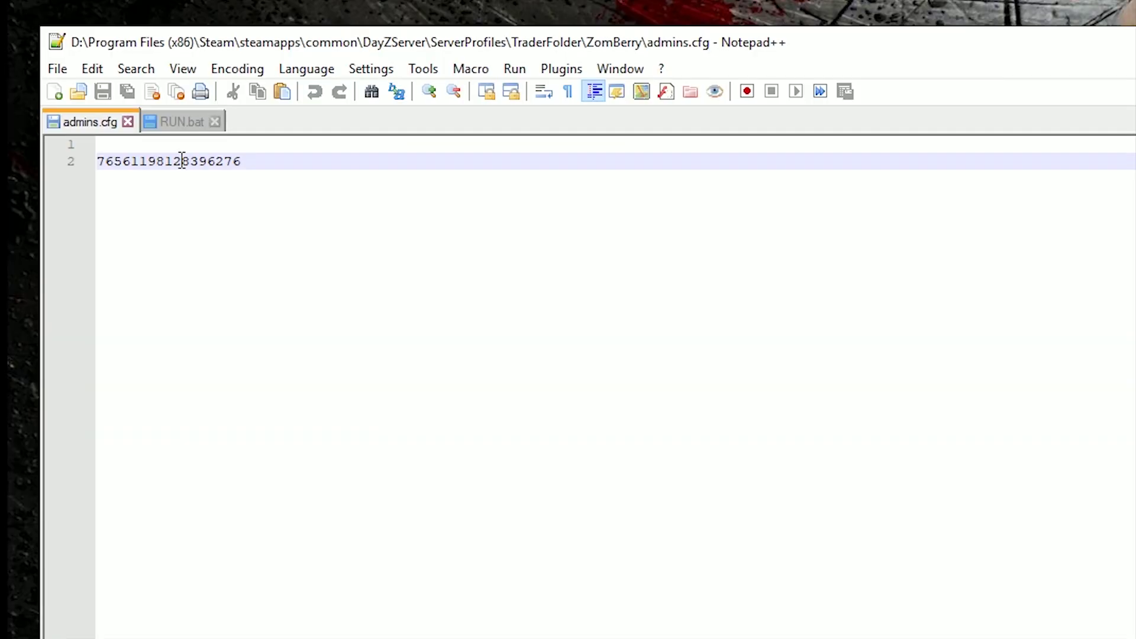
Step: Paste the admin ID onto line 1 of admins.cfg, save it and close Notepad++
click(63, 235)
right_click(131, 148)
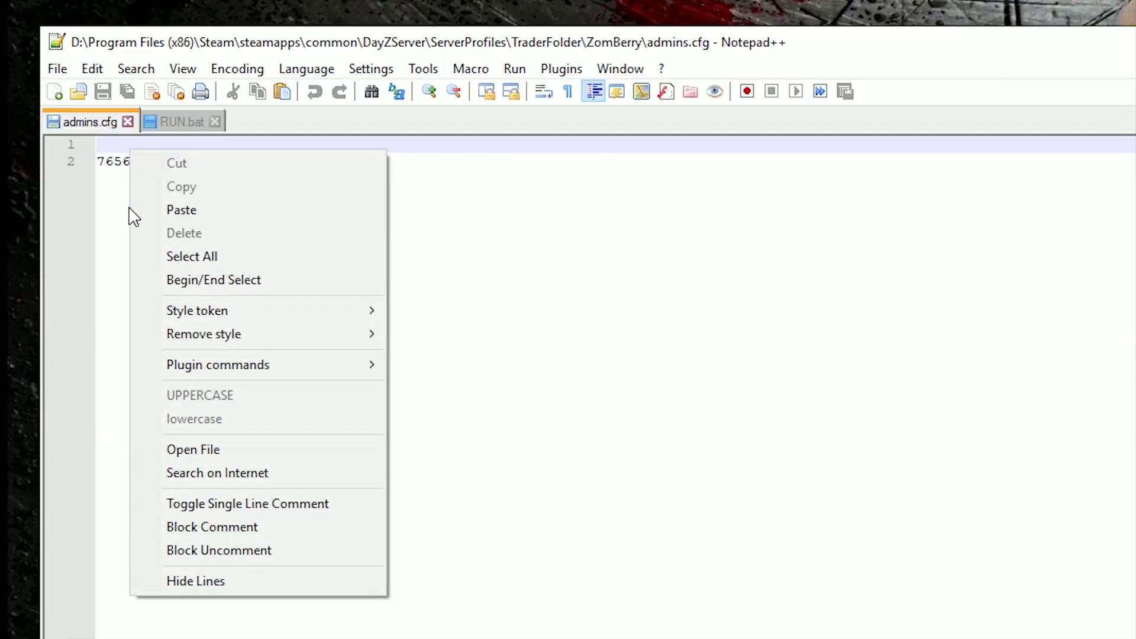
click(168, 210)
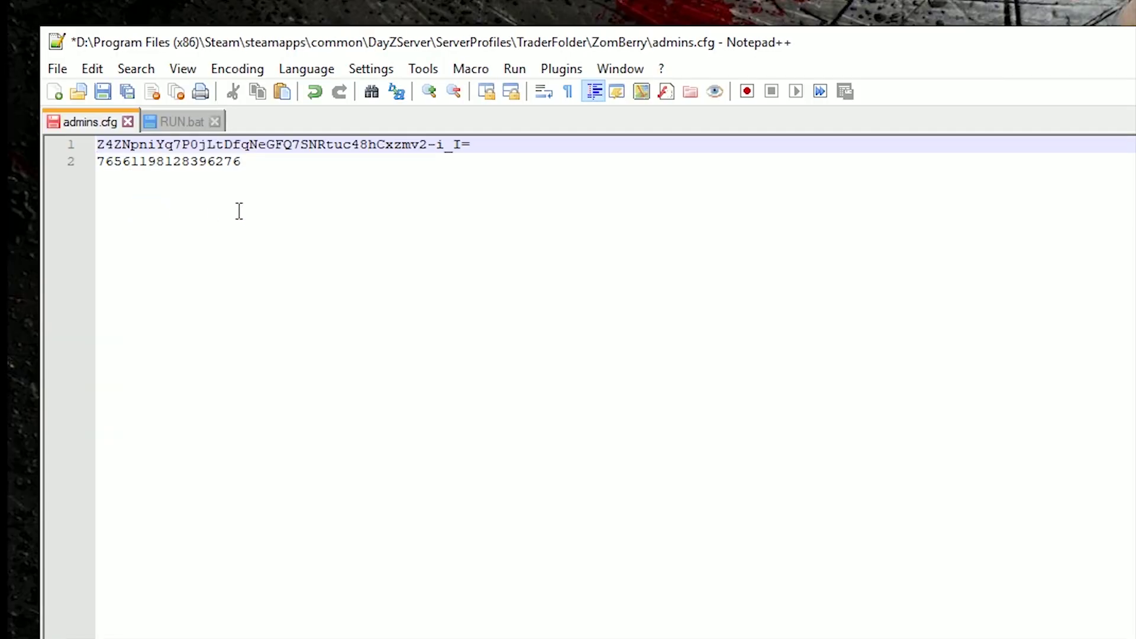
click(103, 92)
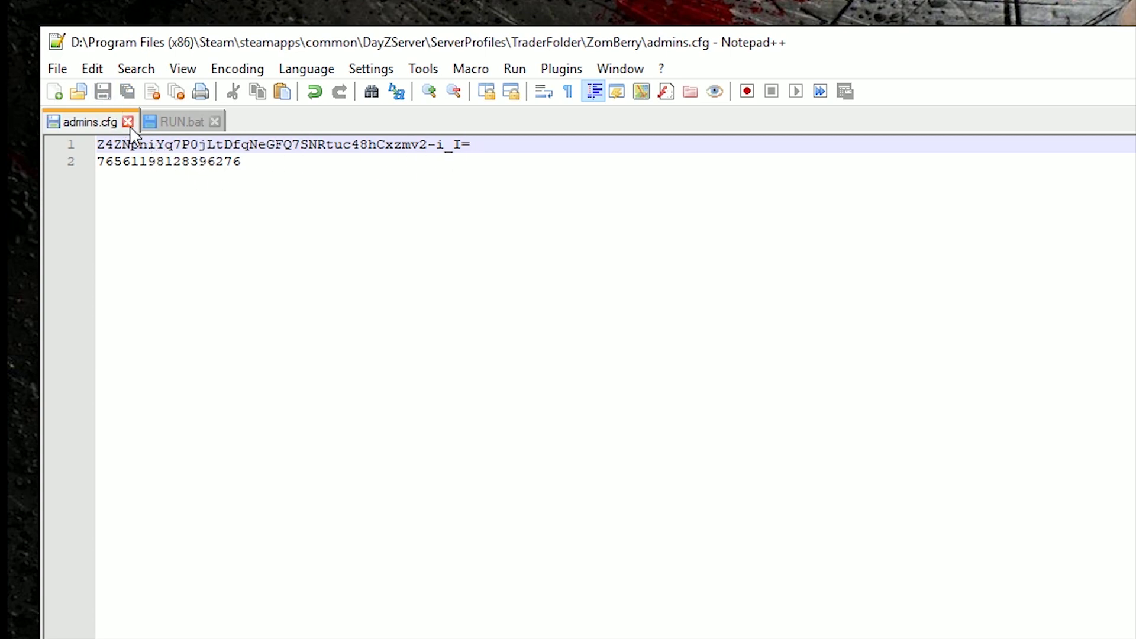
click(128, 121)
click(46, 225)
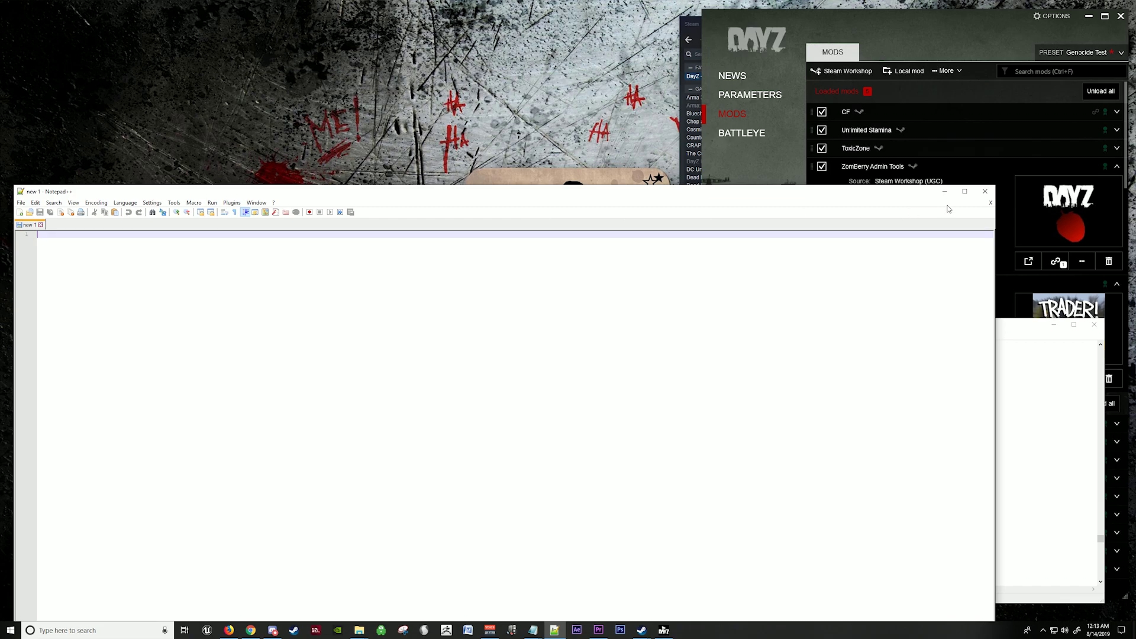
click(985, 191)
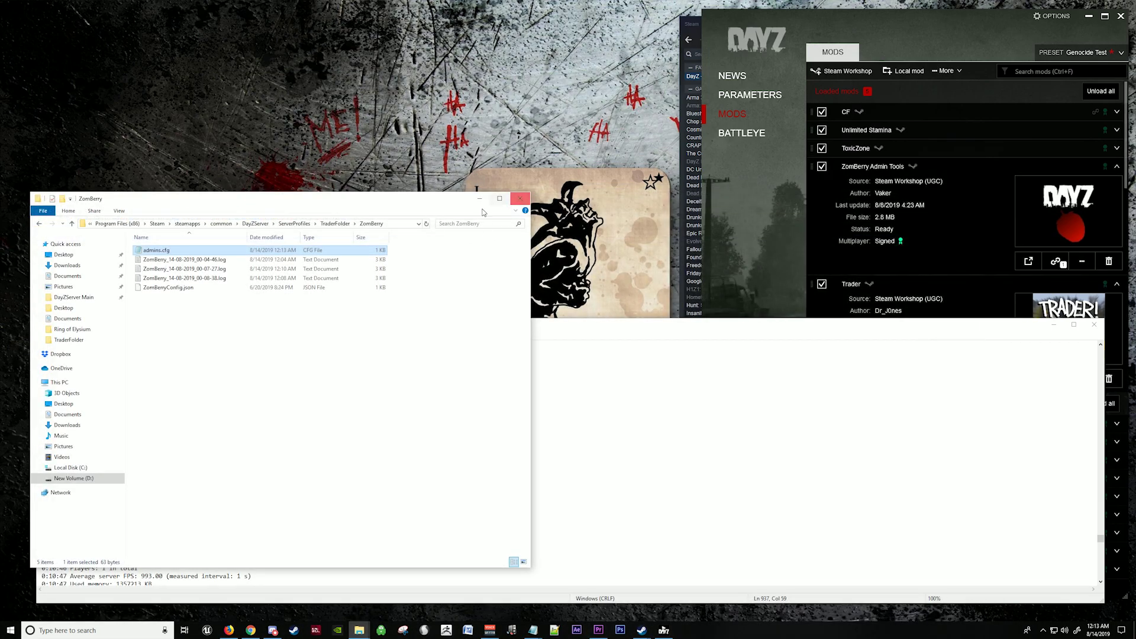
Step: Reopen admins.cfg to verify both IDs, then close it unchanged
right_click(175, 253)
click(177, 279)
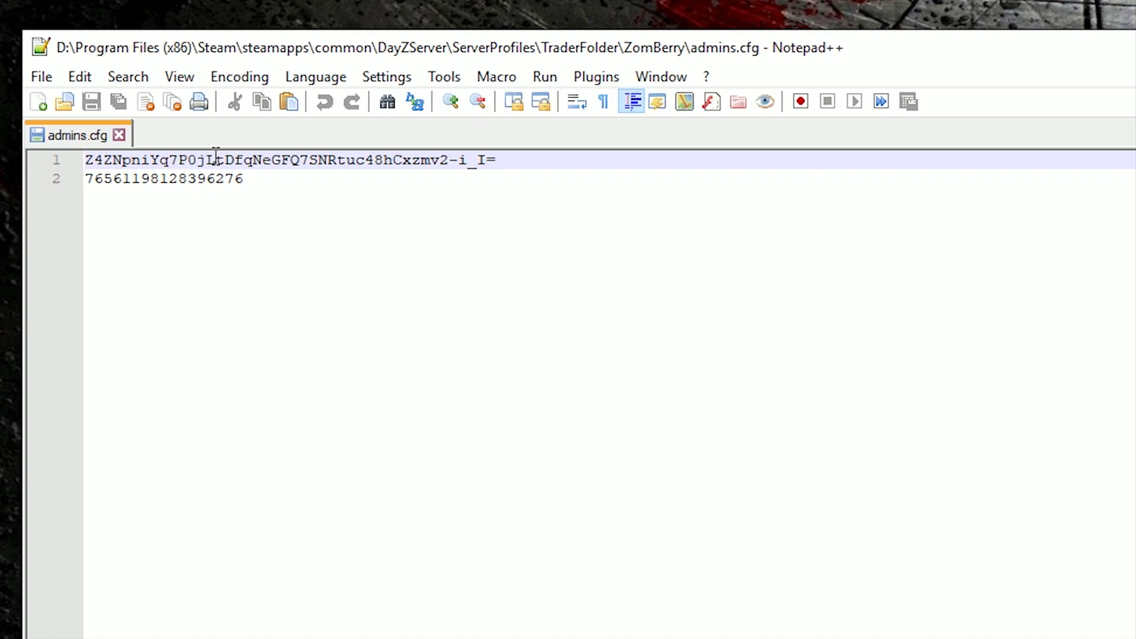
click(262, 177)
key(Return)
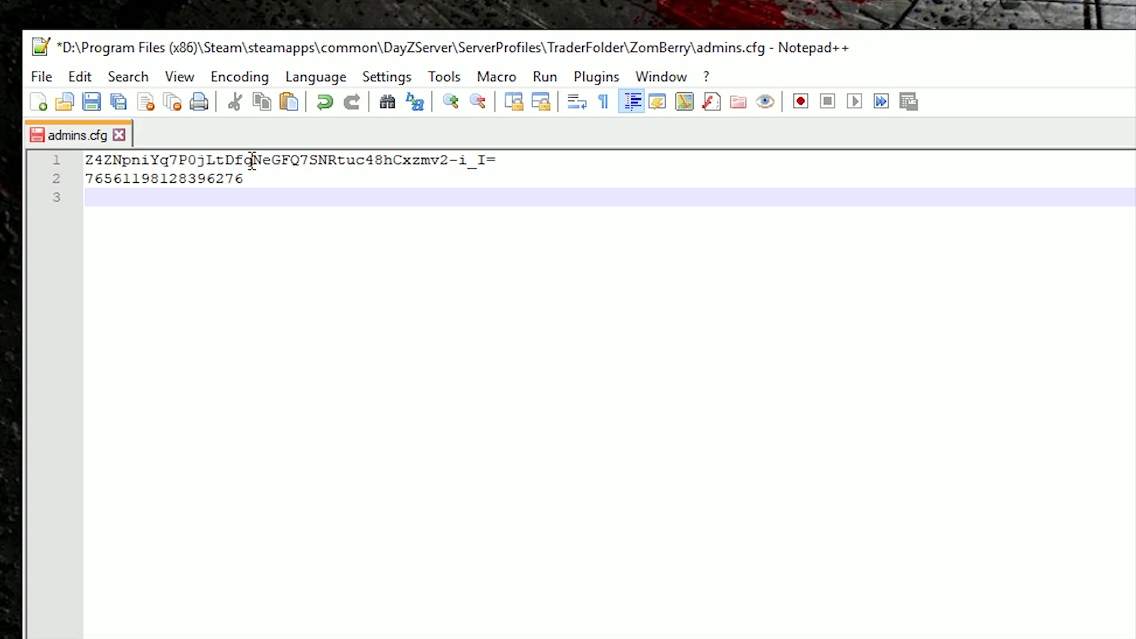
key(BackSpace)
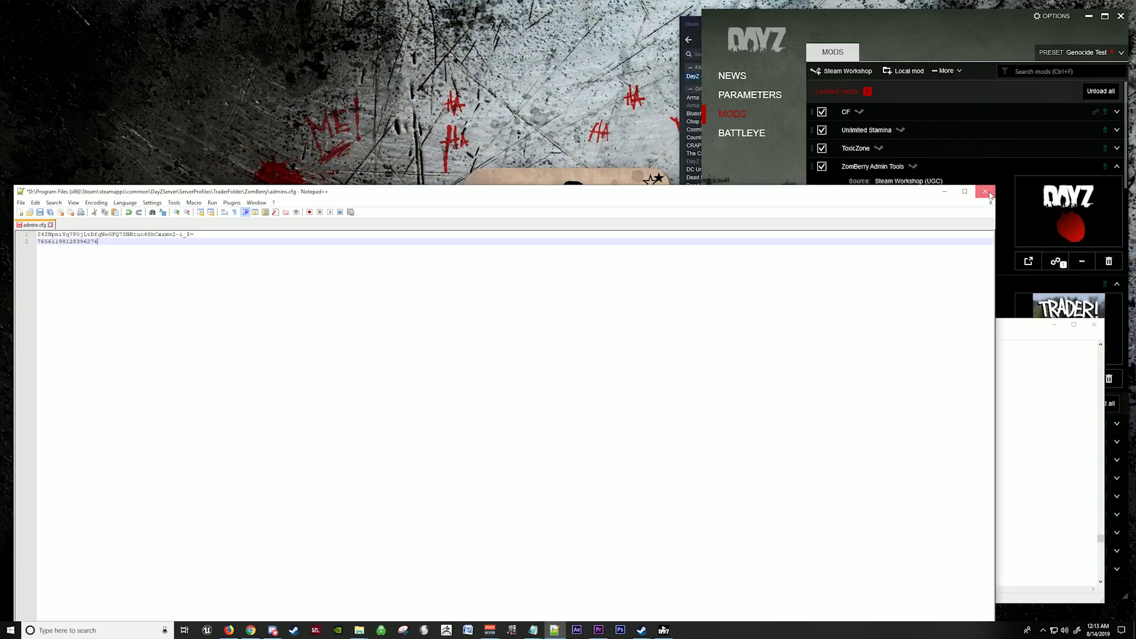
click(986, 192)
Step: Launch the DayZ server from RUN.bat in the DayZServer folder and minimize Explorer
click(252, 225)
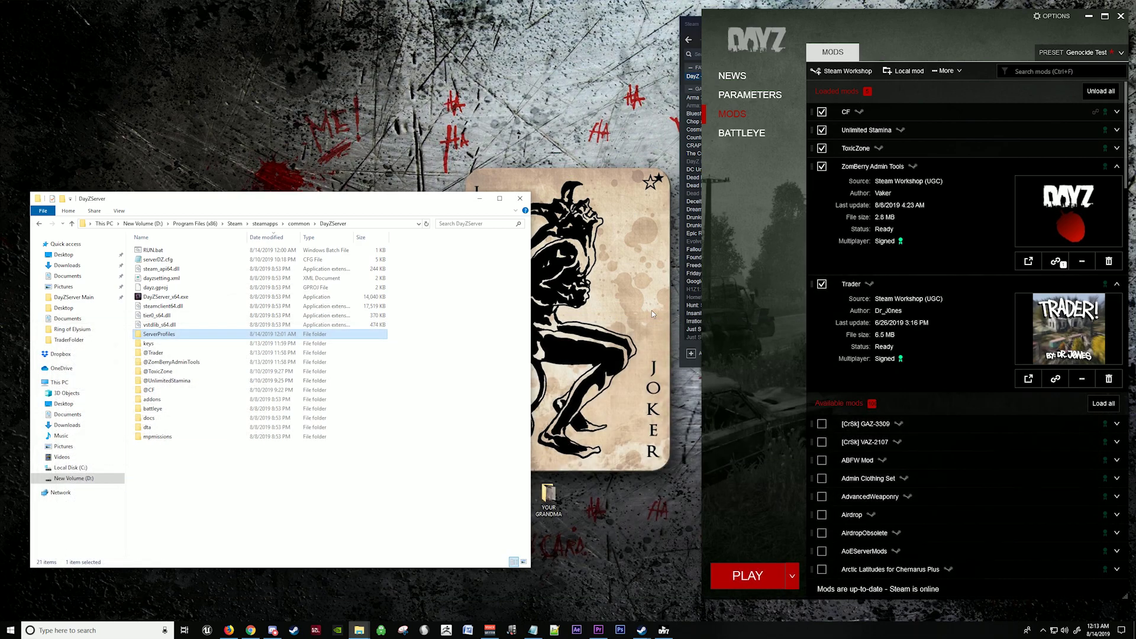
double_click(154, 249)
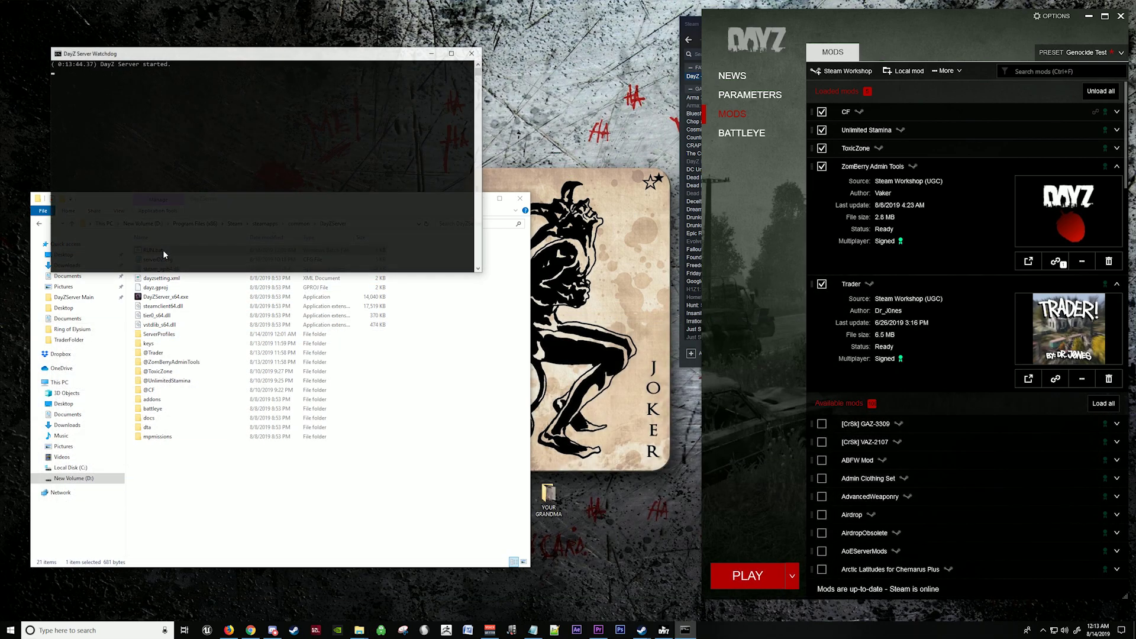
click(501, 199)
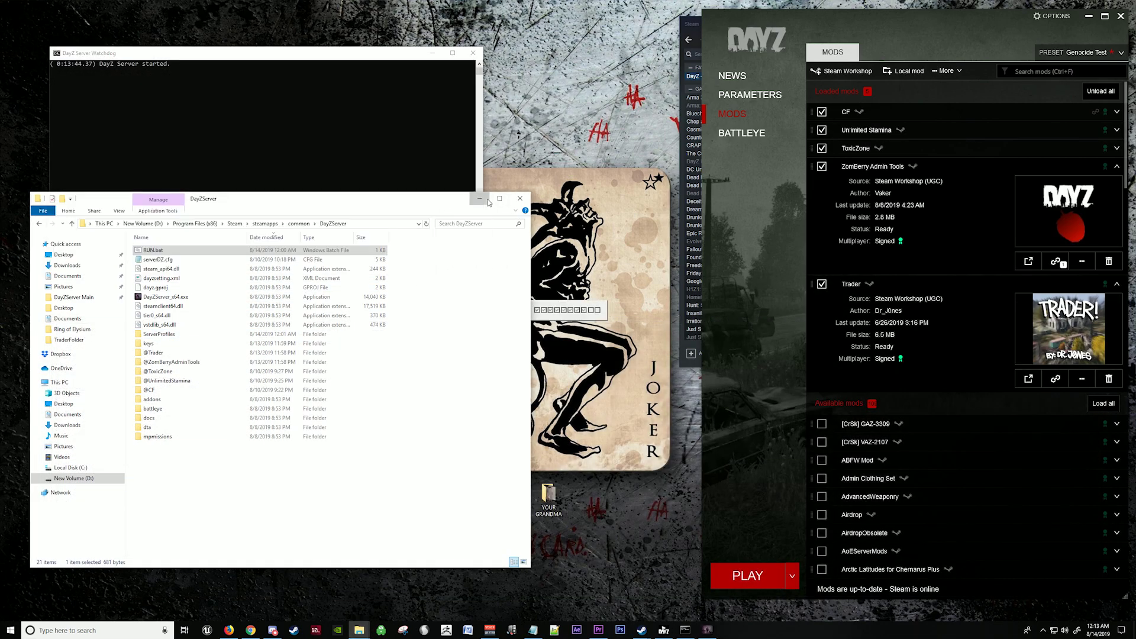
click(480, 198)
Step: Resize and arrange the Watchdog console and DayZ server log windows side by side
drag(228, 48, 229, 212)
drag(481, 261, 229, 263)
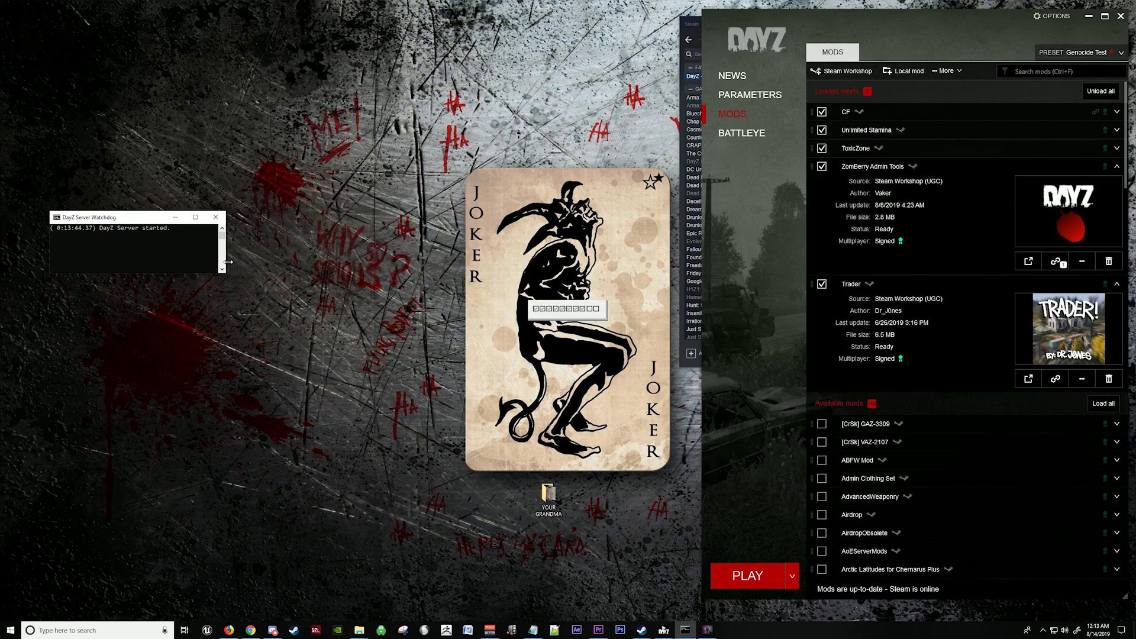
drag(143, 224, 166, 293)
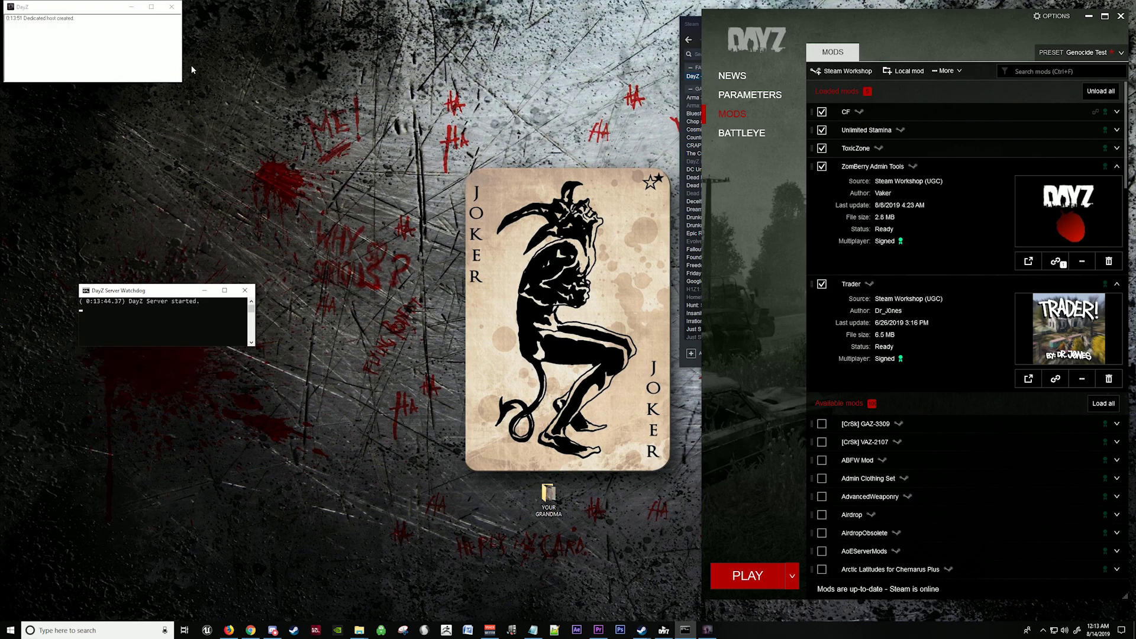
drag(182, 71, 402, 72)
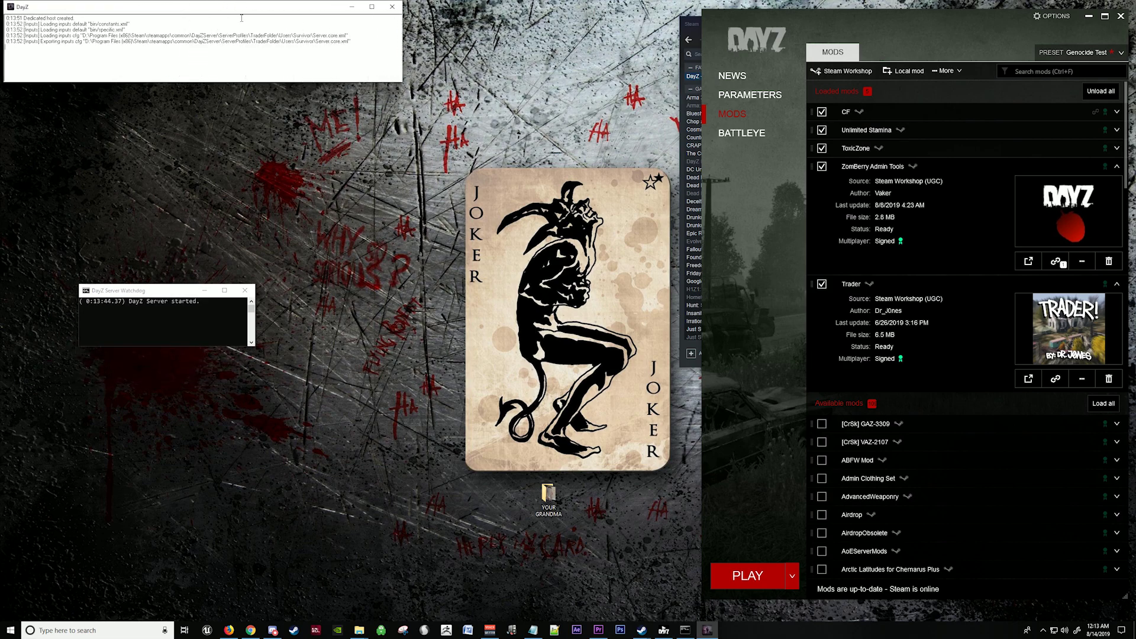
drag(208, 9, 284, 209)
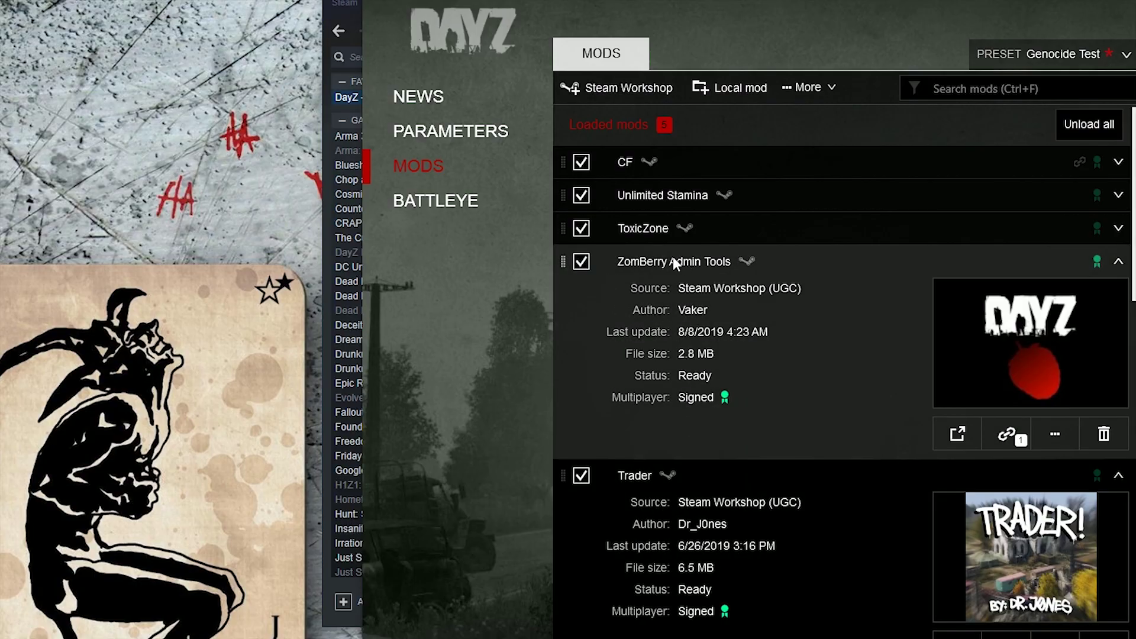
Step: Show the launcher's Parameters page and review RUN.bat's mod list in Notepad++ without changes
click(477, 134)
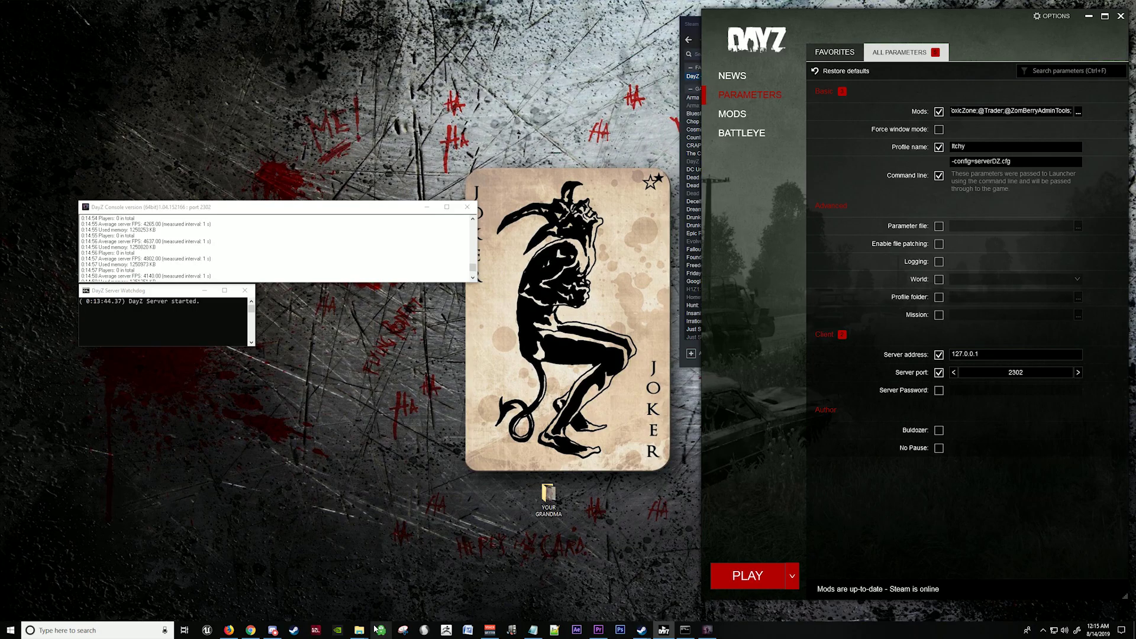
mouse_move(359, 630)
click(335, 599)
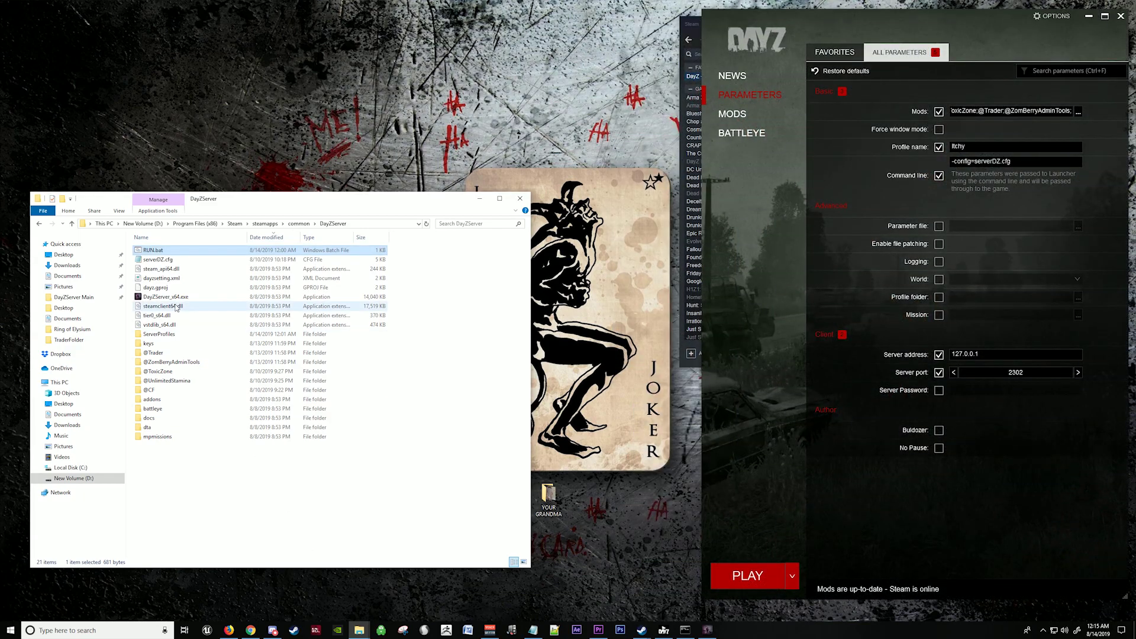
right_click(174, 253)
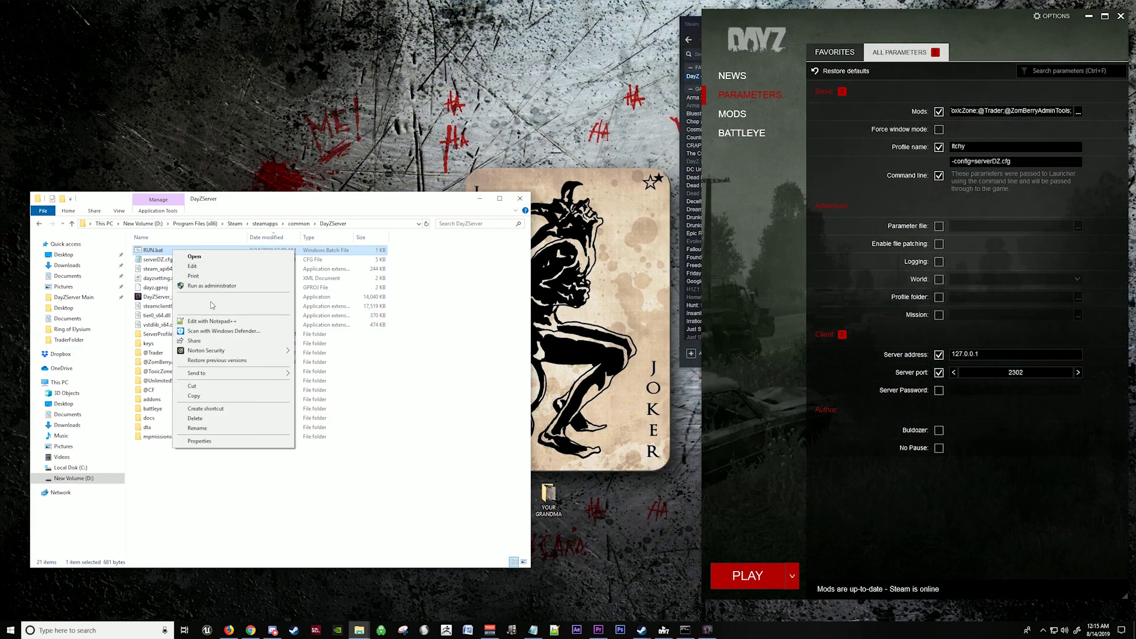
click(212, 321)
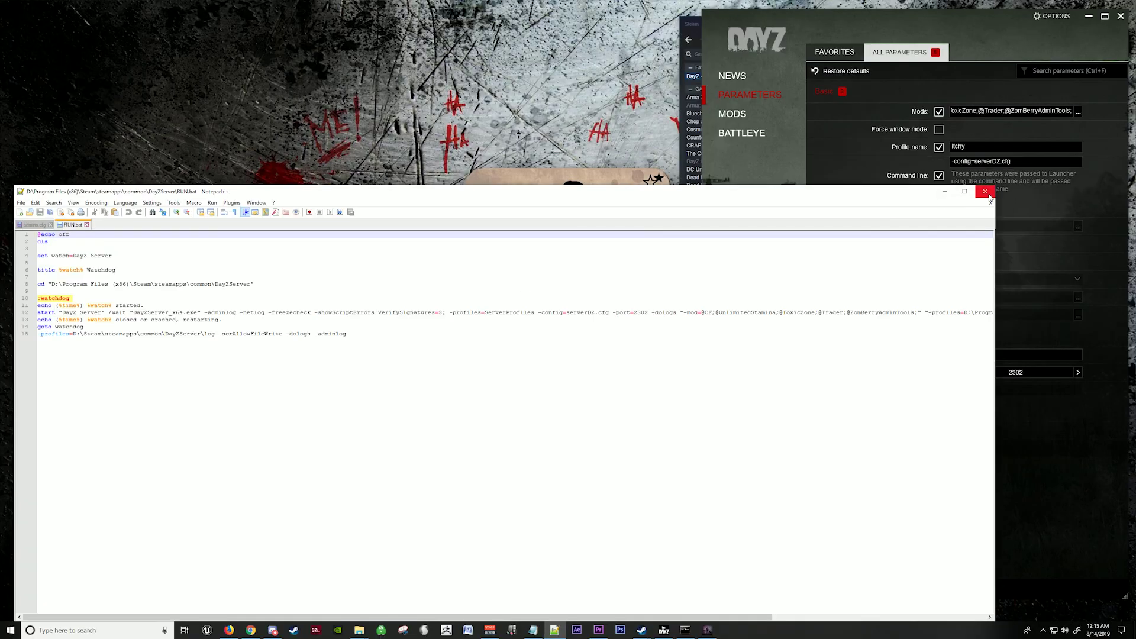
click(1007, 53)
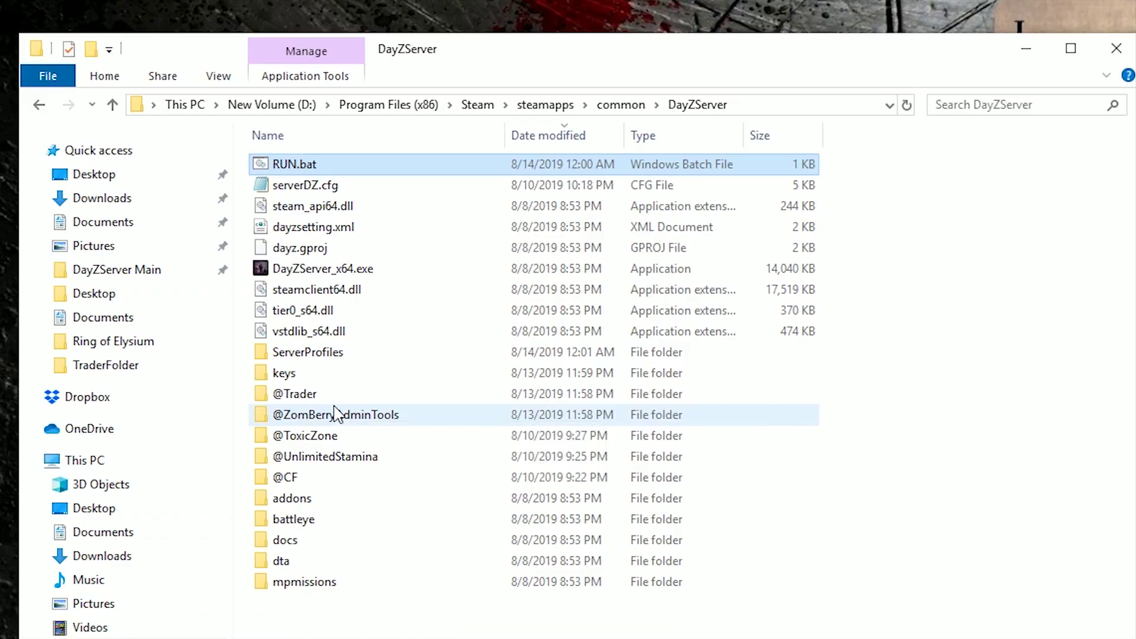
Step: Check the keys folder for mod keys, then launch DayZ to join the server
double_click(338, 373)
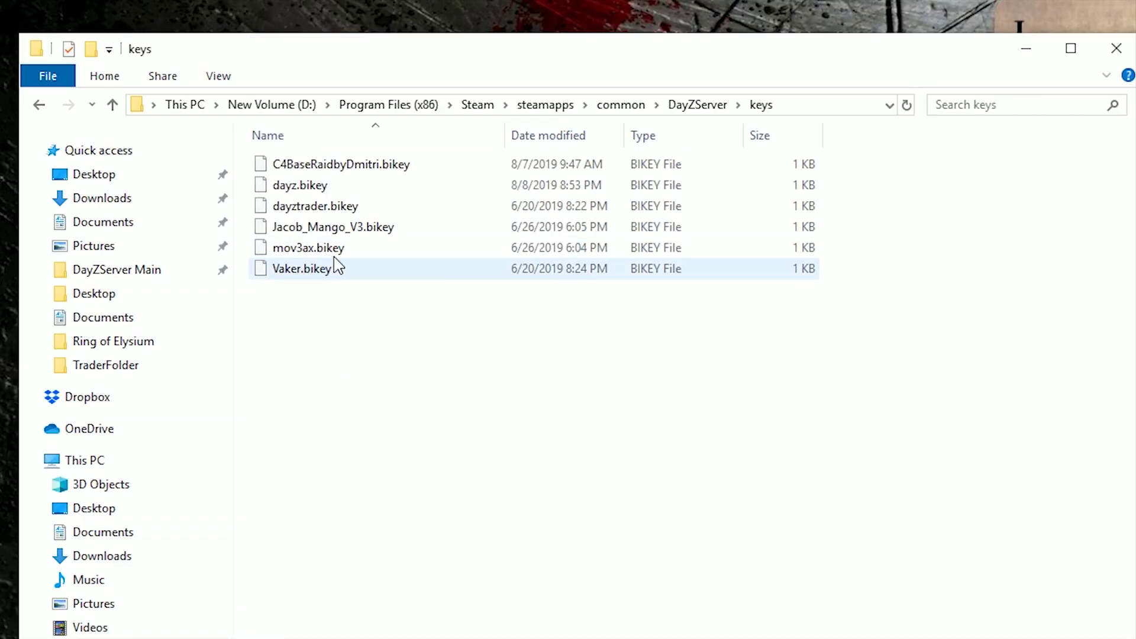
click(39, 105)
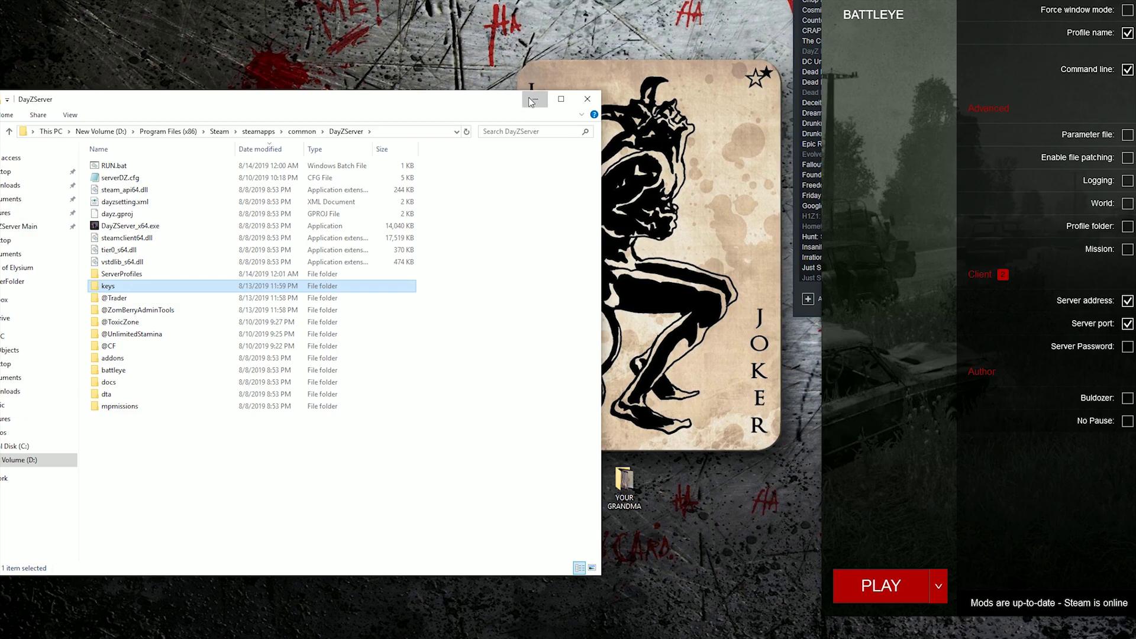
click(532, 101)
click(878, 580)
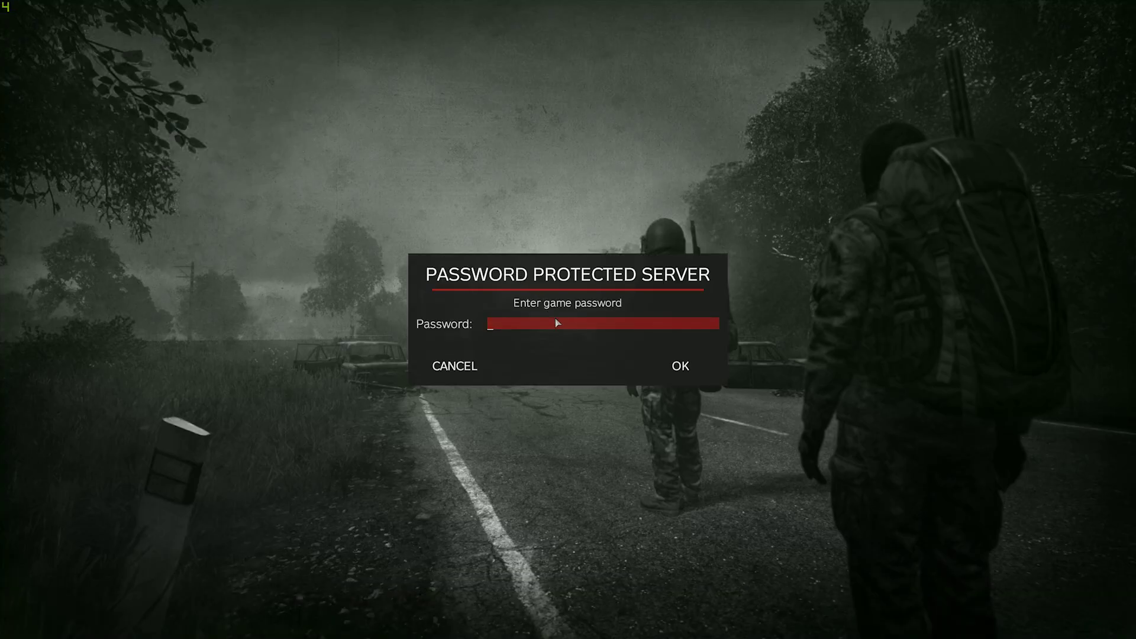
Step: Get past the password prompt into the server and pick ZomBerry's Teleport - Target to Cursor
click(681, 366)
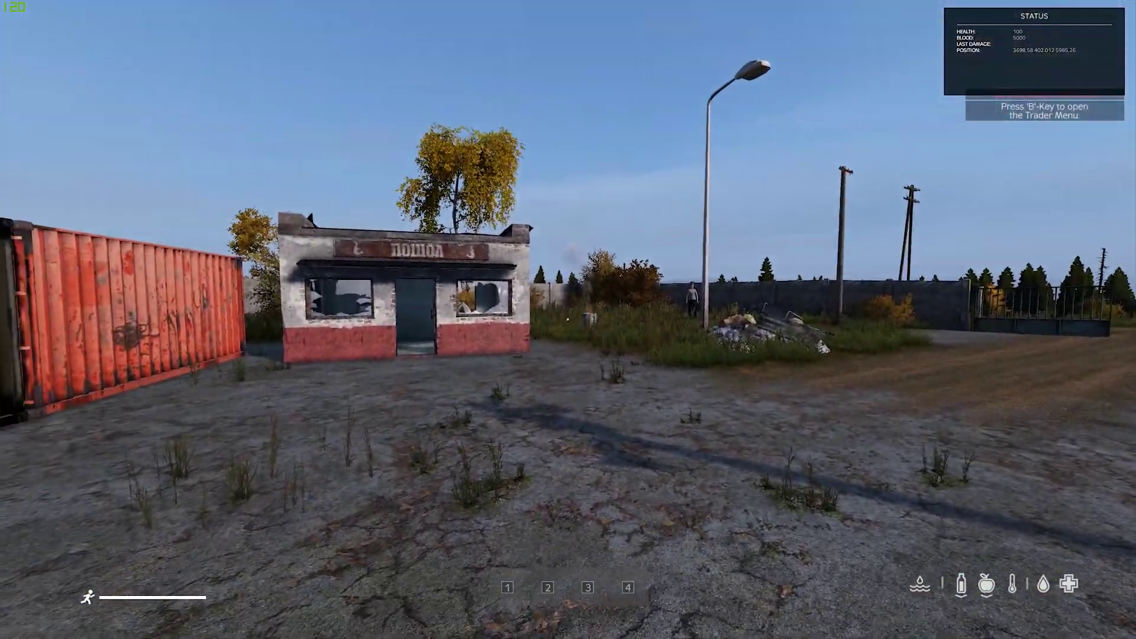
key(w)
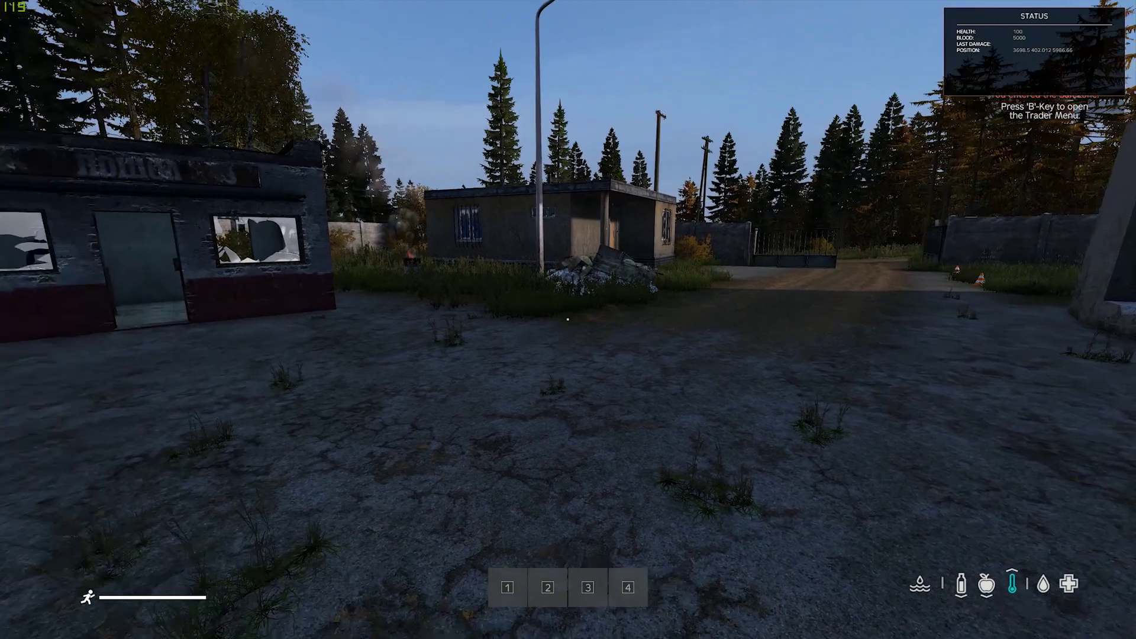
key(m)
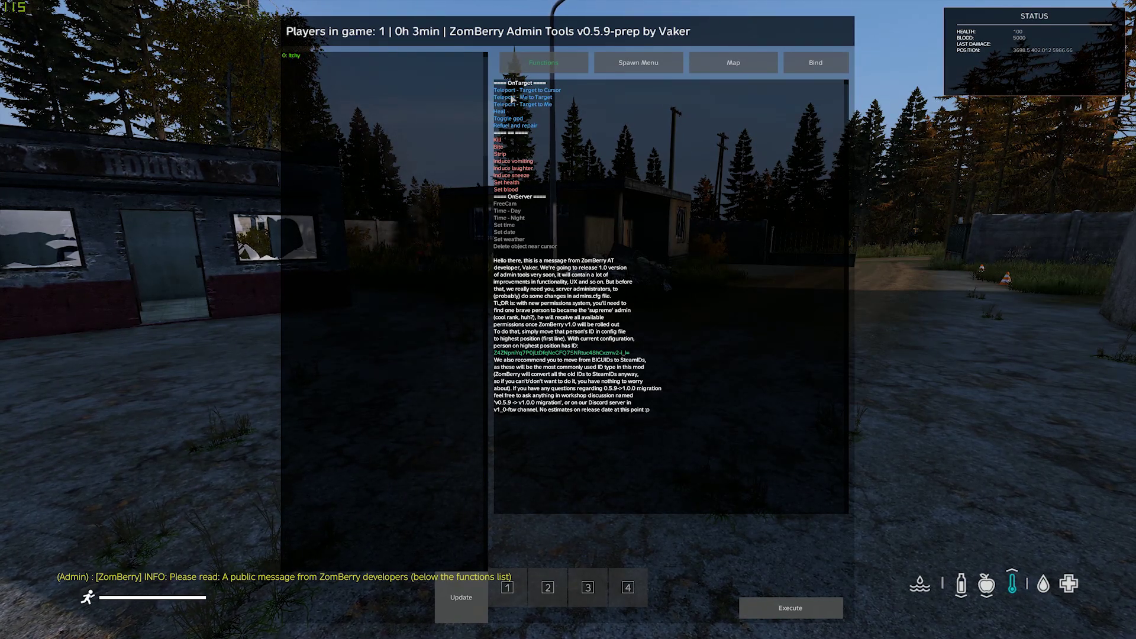
click(551, 91)
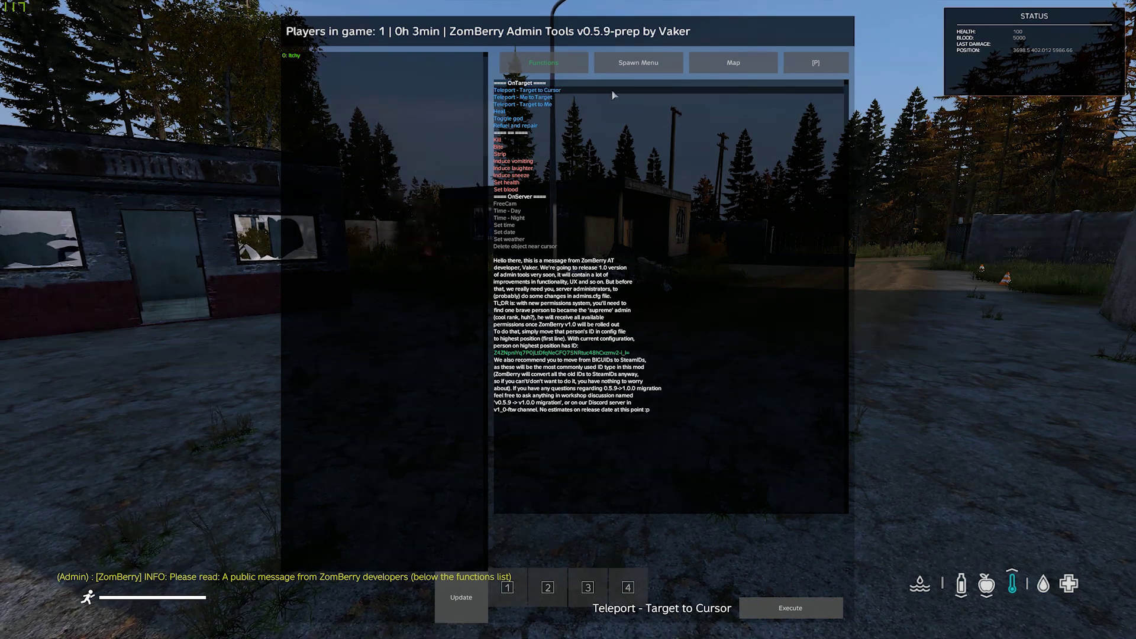
Step: Bind Teleport - Target to Cursor to a key and teleport six times around the compound
click(818, 66)
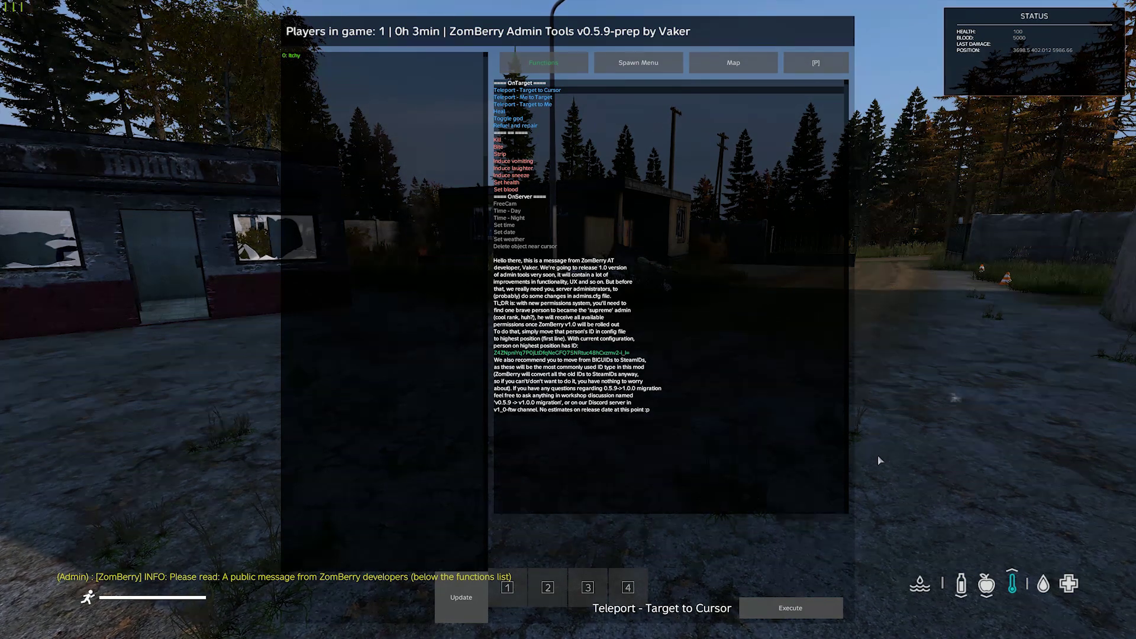
key(p)
key(w)
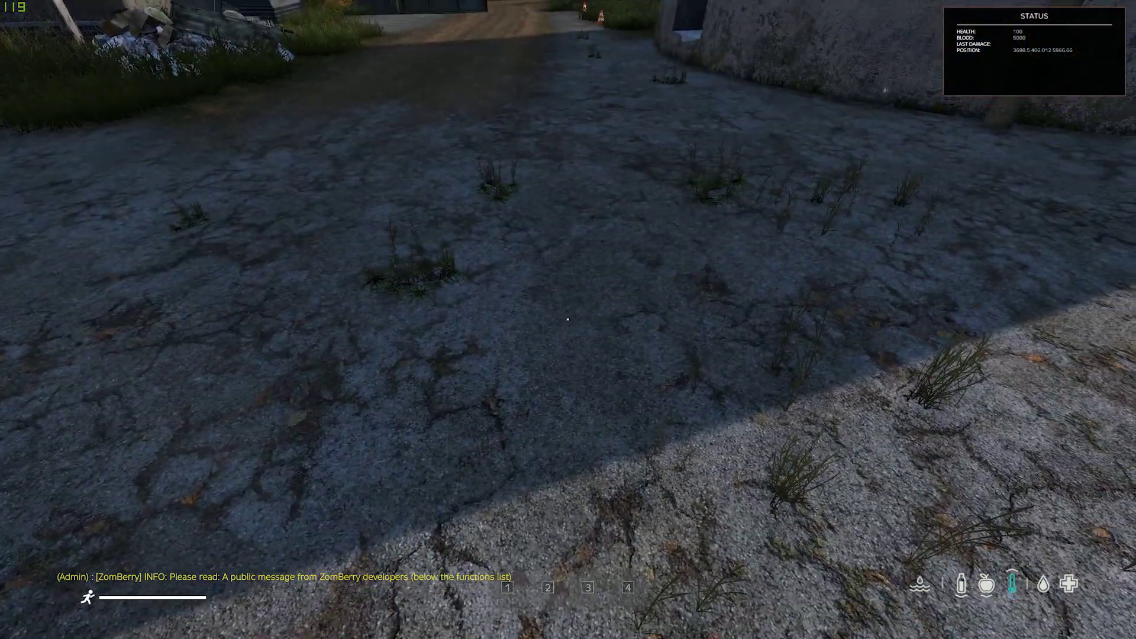
key(w)
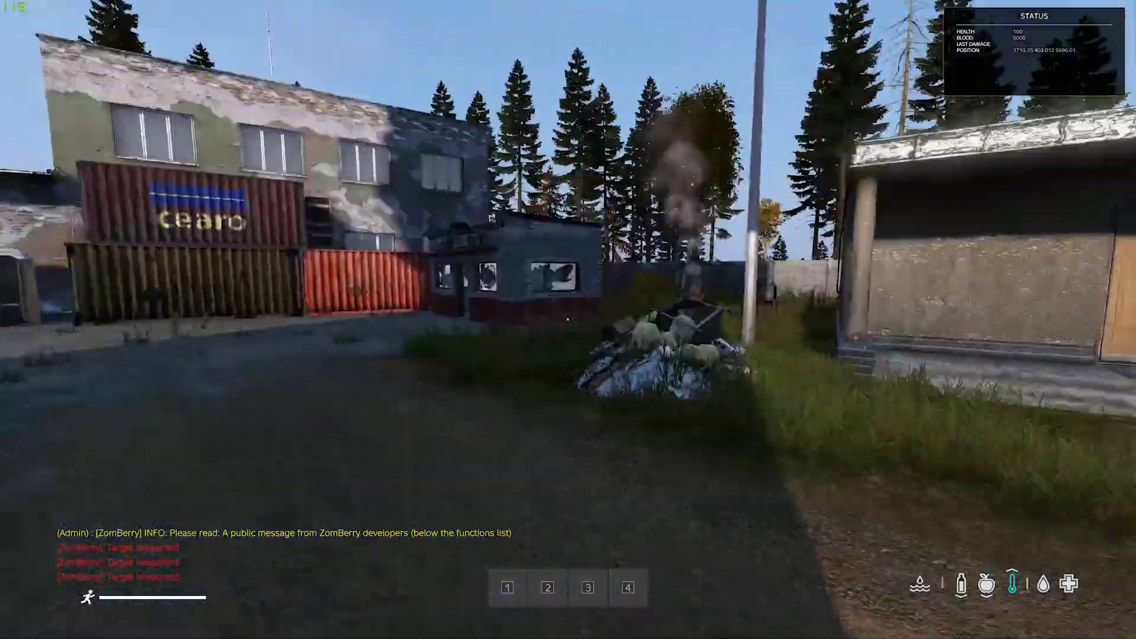
key(w)
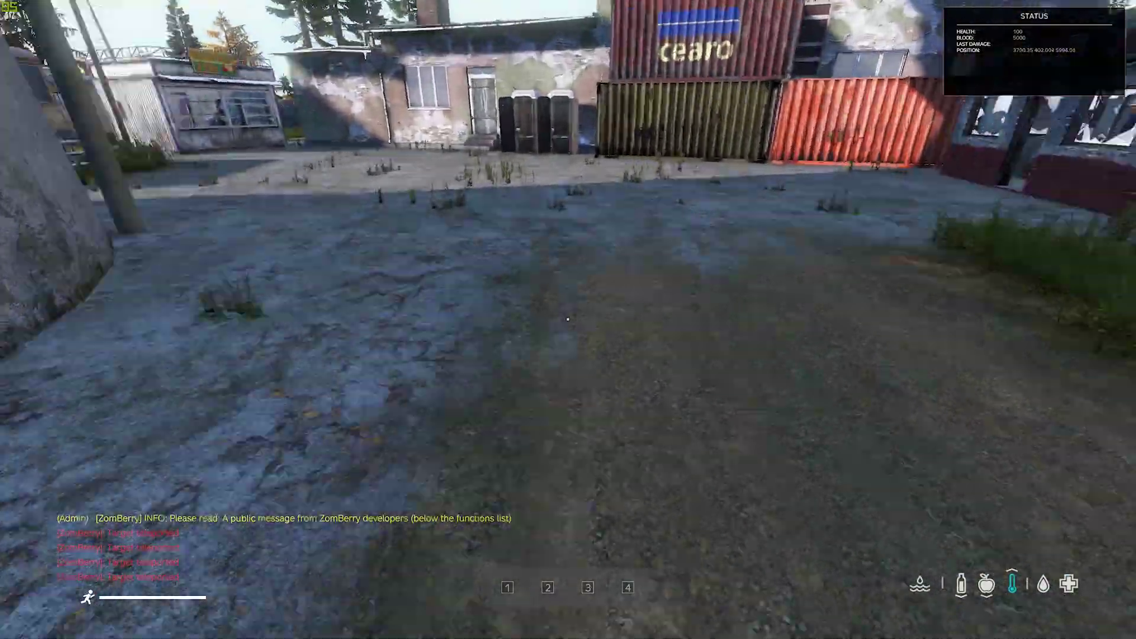
key(w)
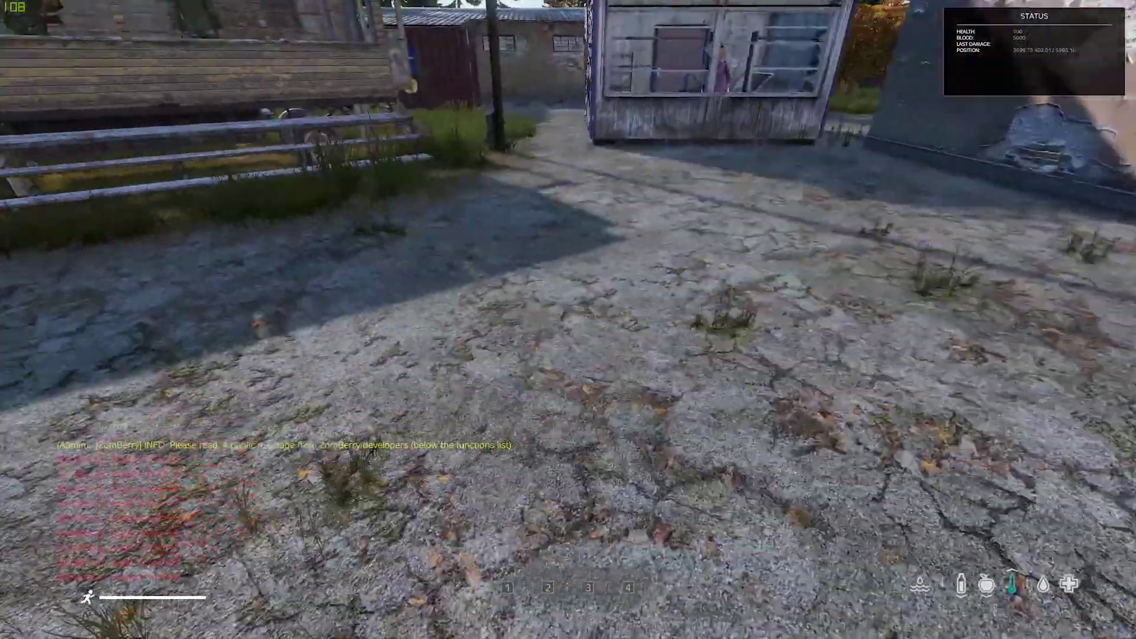
key(w)
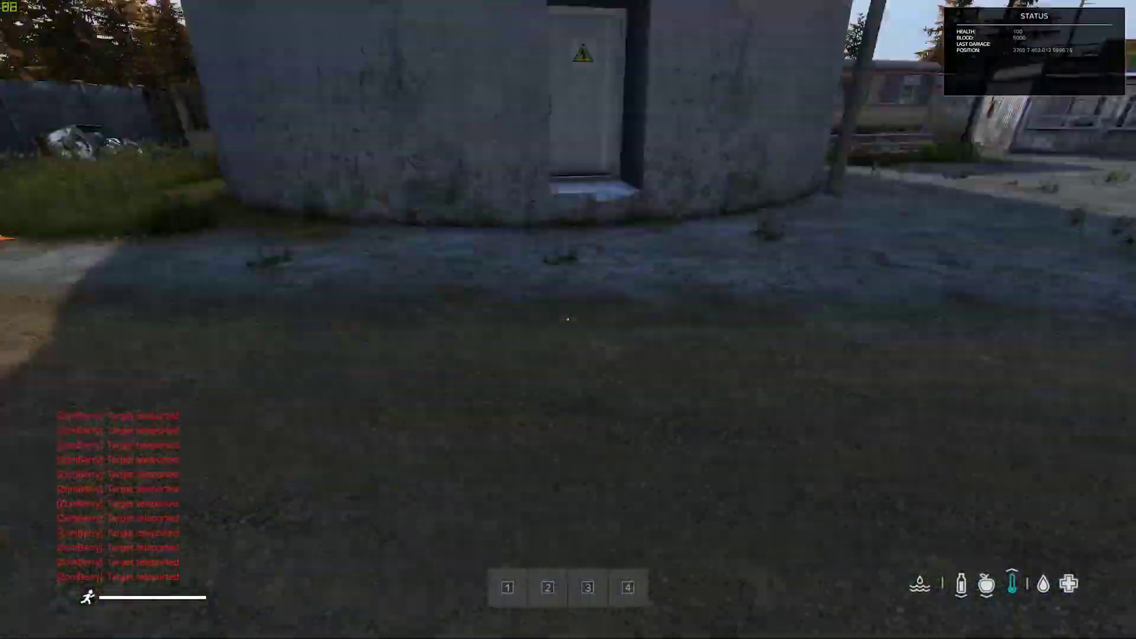
key(w)
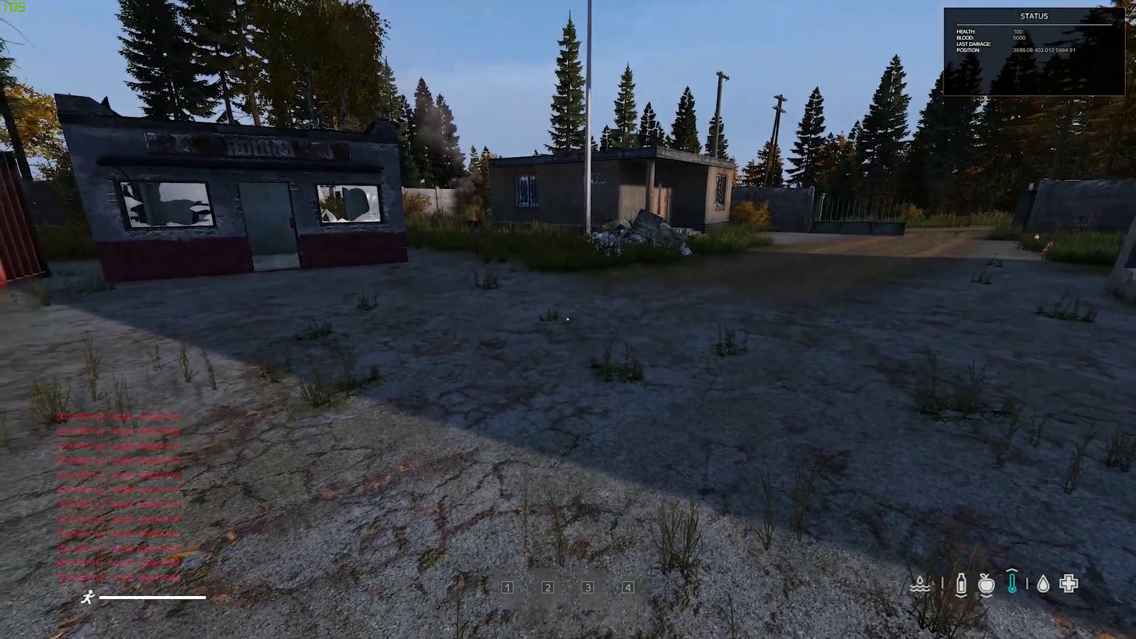
key(m)
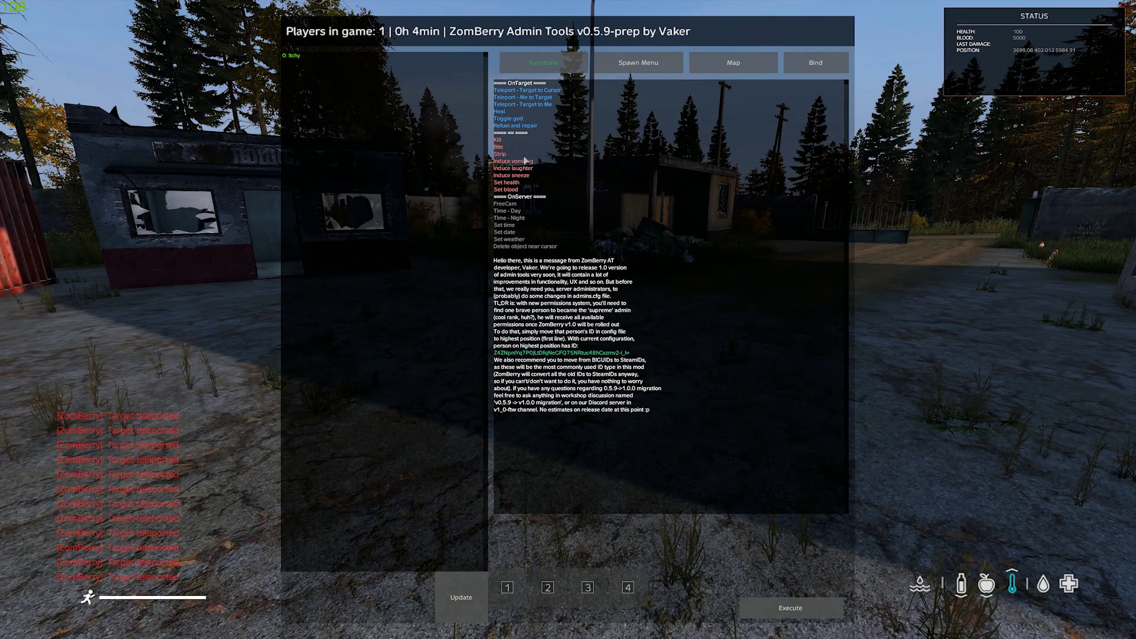
Step: Target the only player and run Heal, Toggle god and Induce laughter on them
click(301, 55)
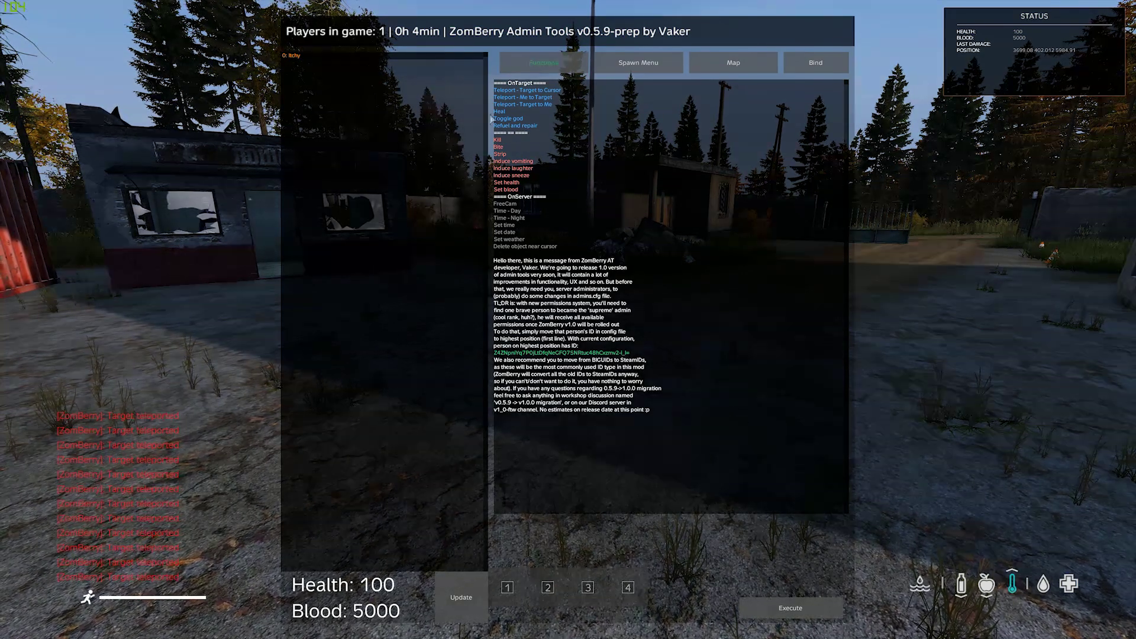
click(513, 112)
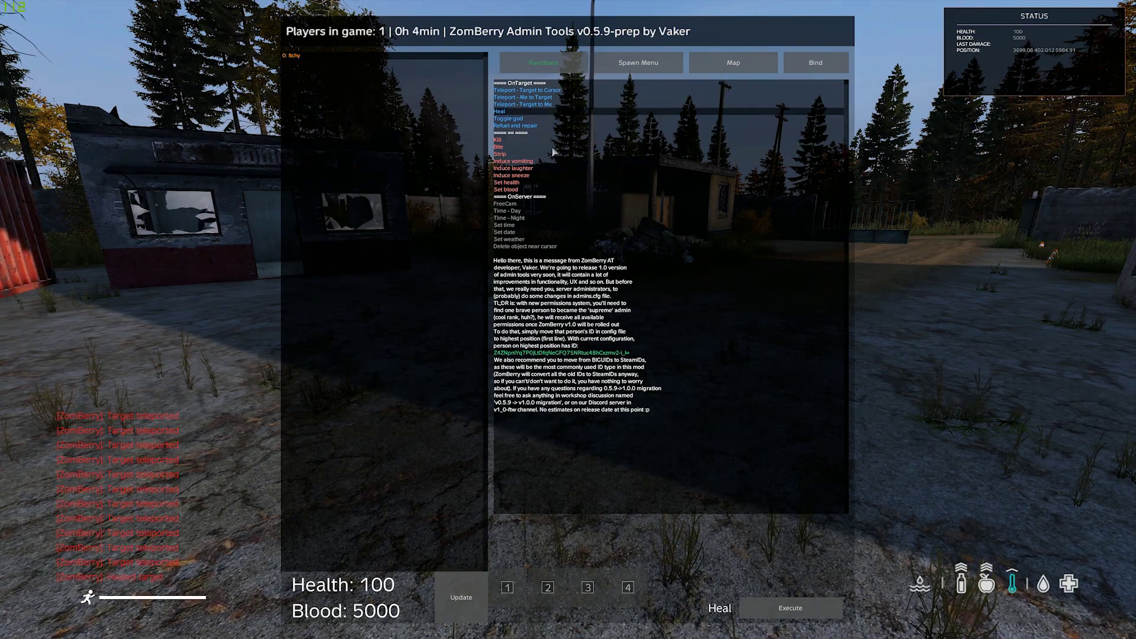
double_click(519, 121)
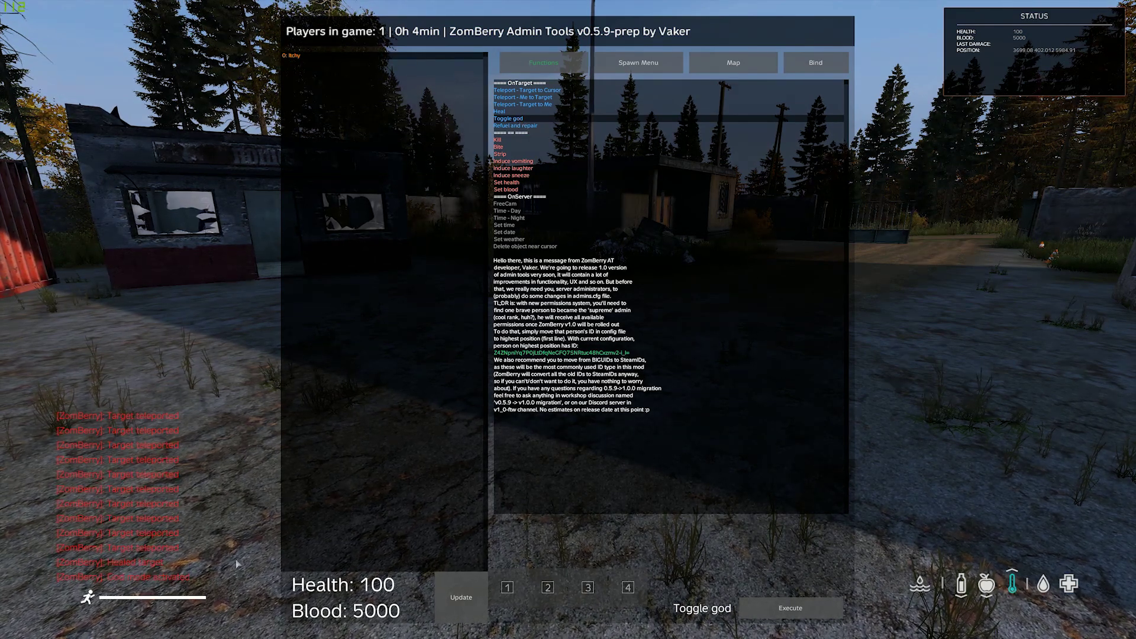
click(529, 169)
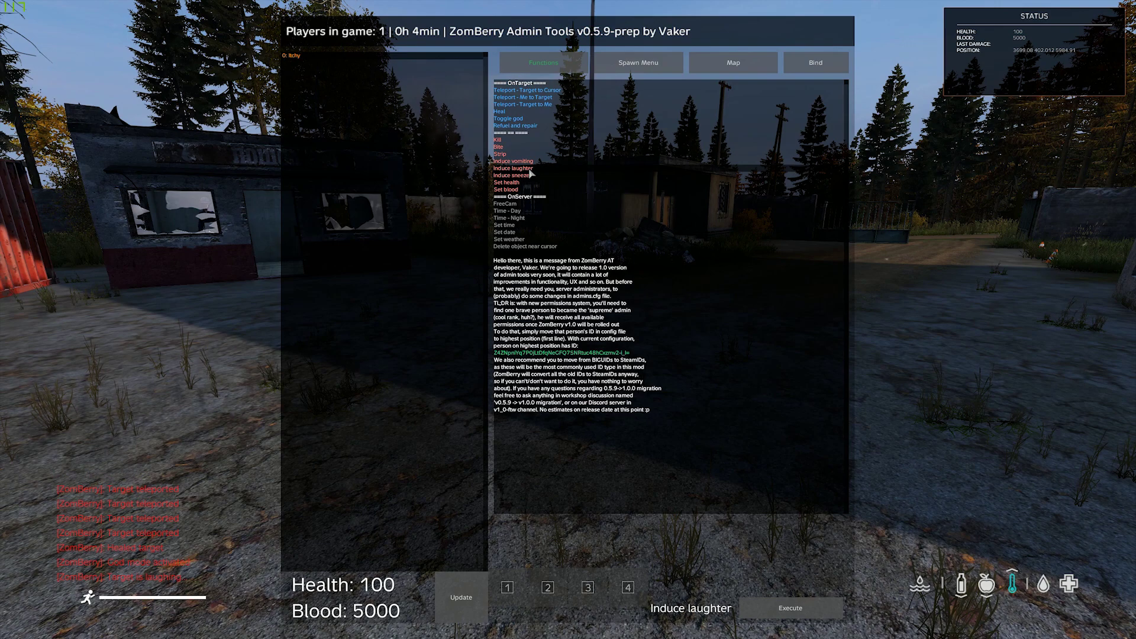
Step: Switch into FreeCam and fly the camera up and over the courtyard
double_click(520, 204)
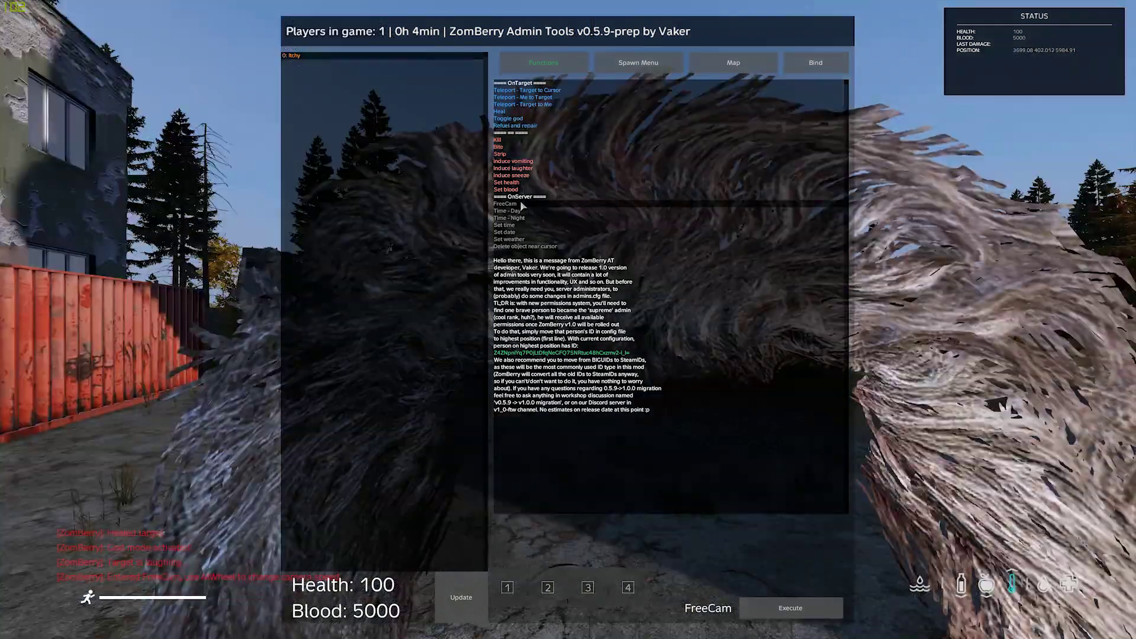
key(Escape)
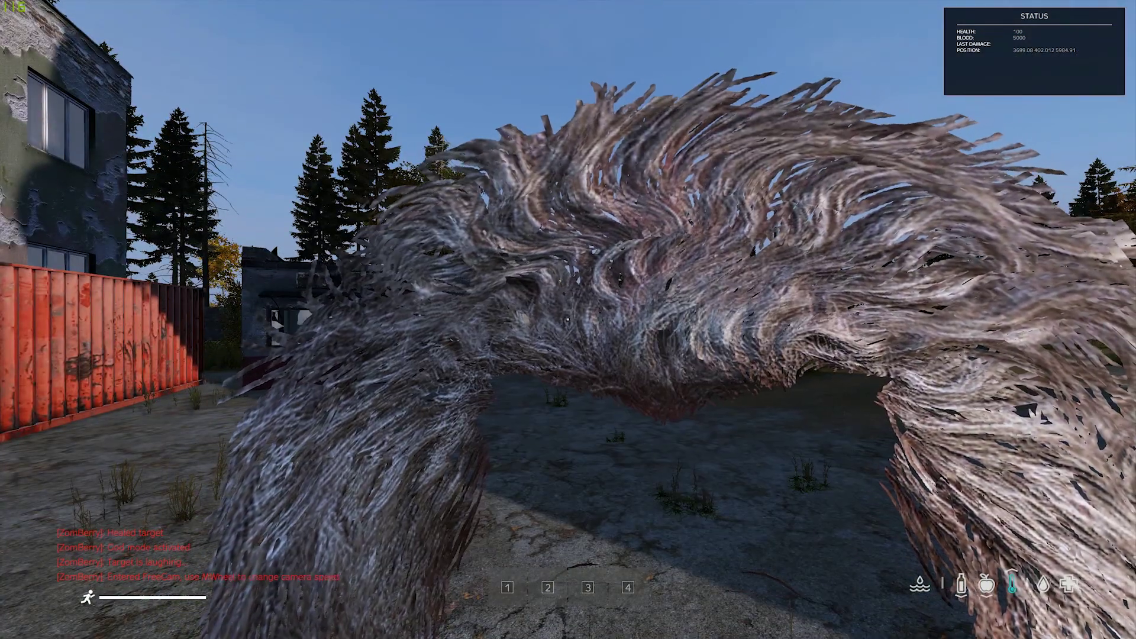
key(s)
key(s)
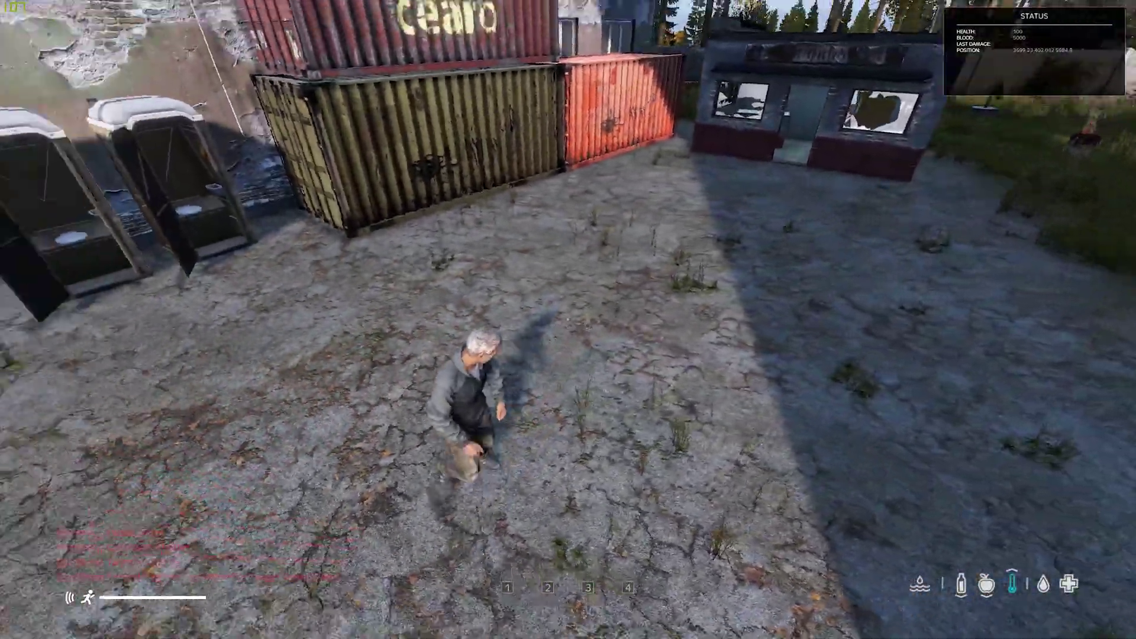
key(a)
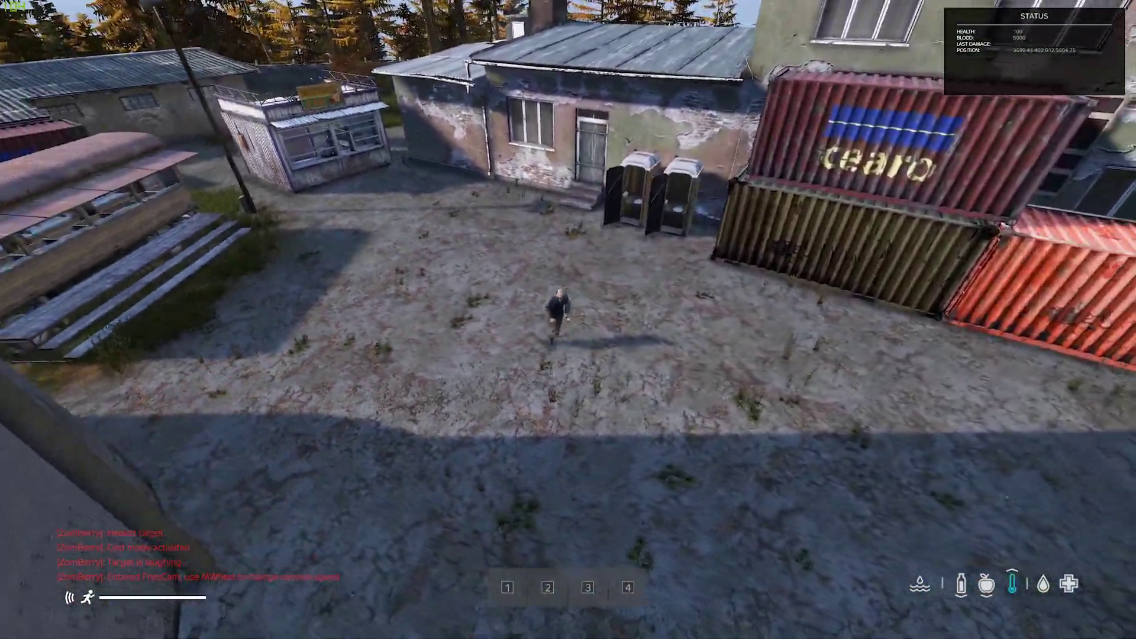
key(w)
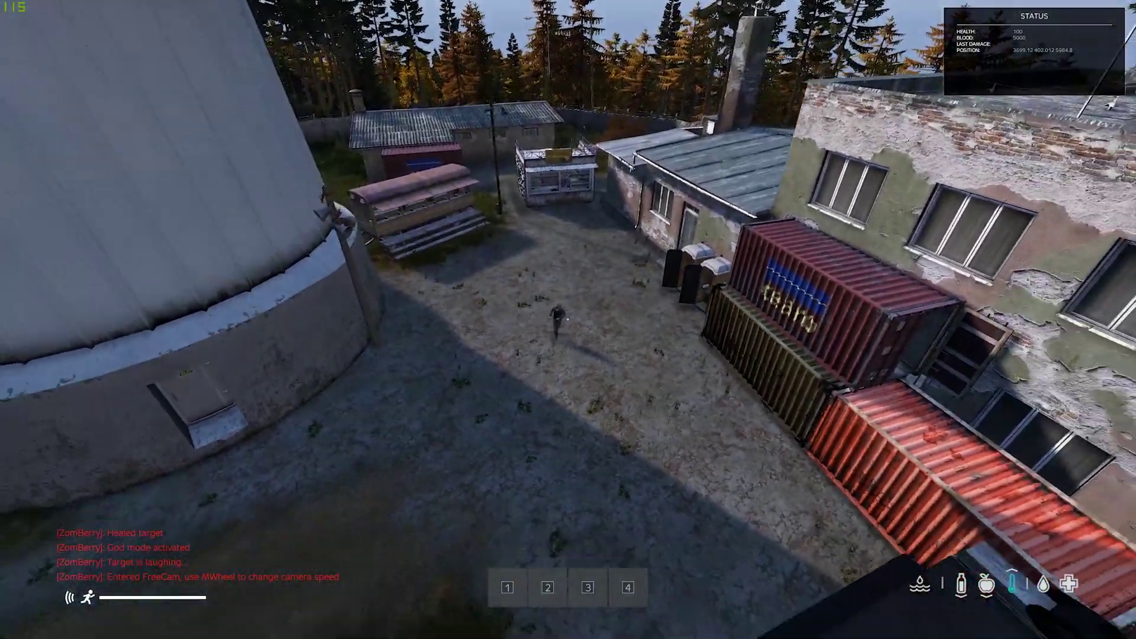
key(s)
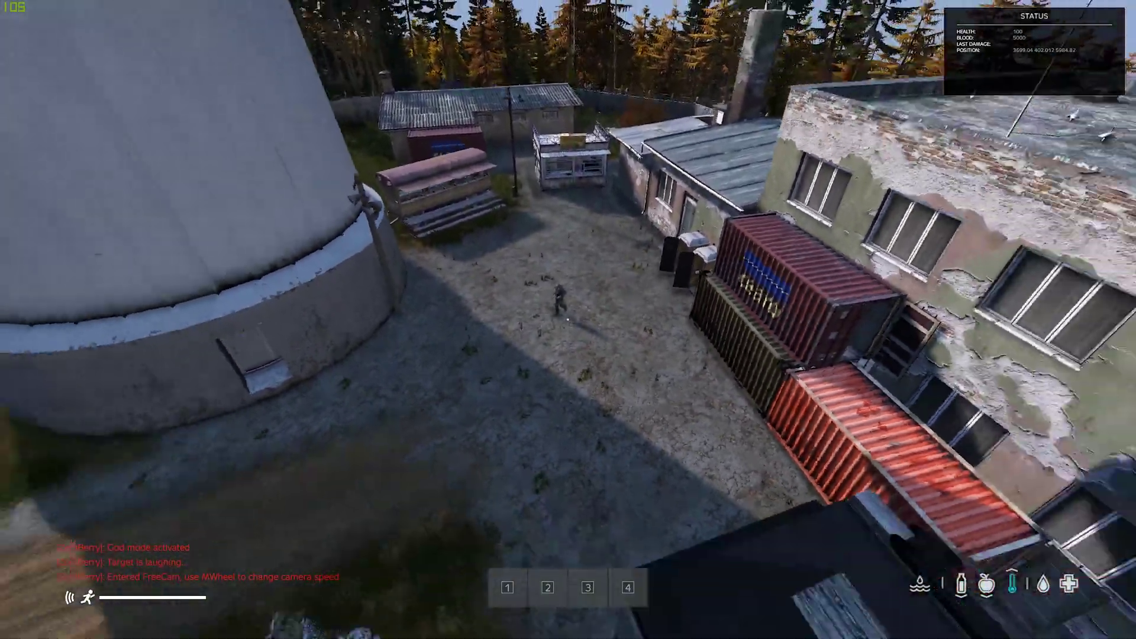
key(w)
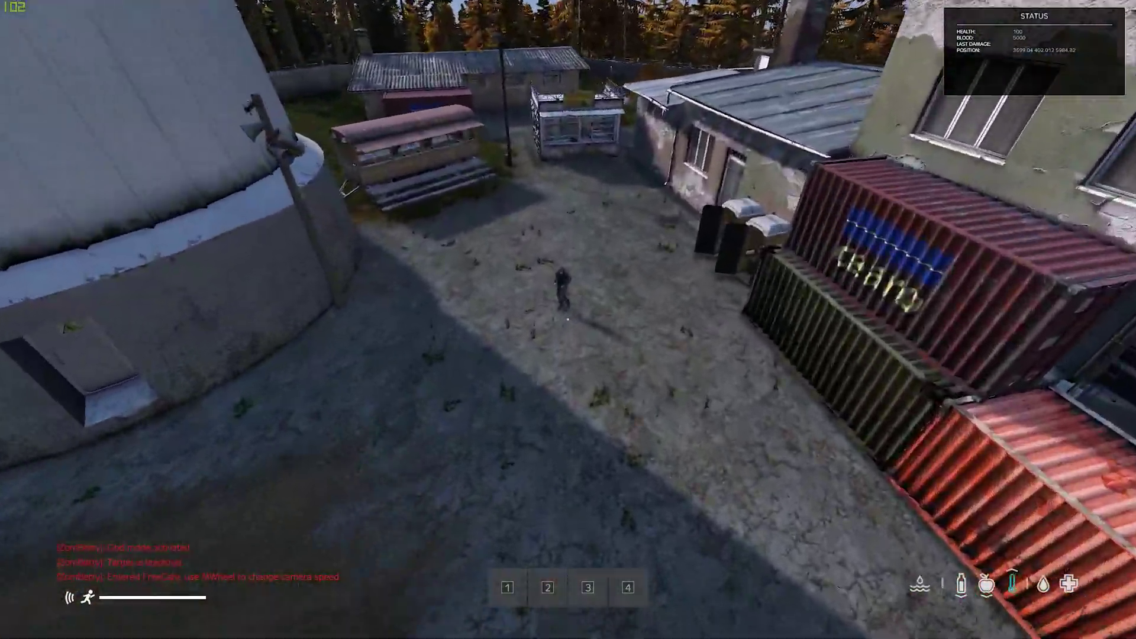
key(s)
key(w)
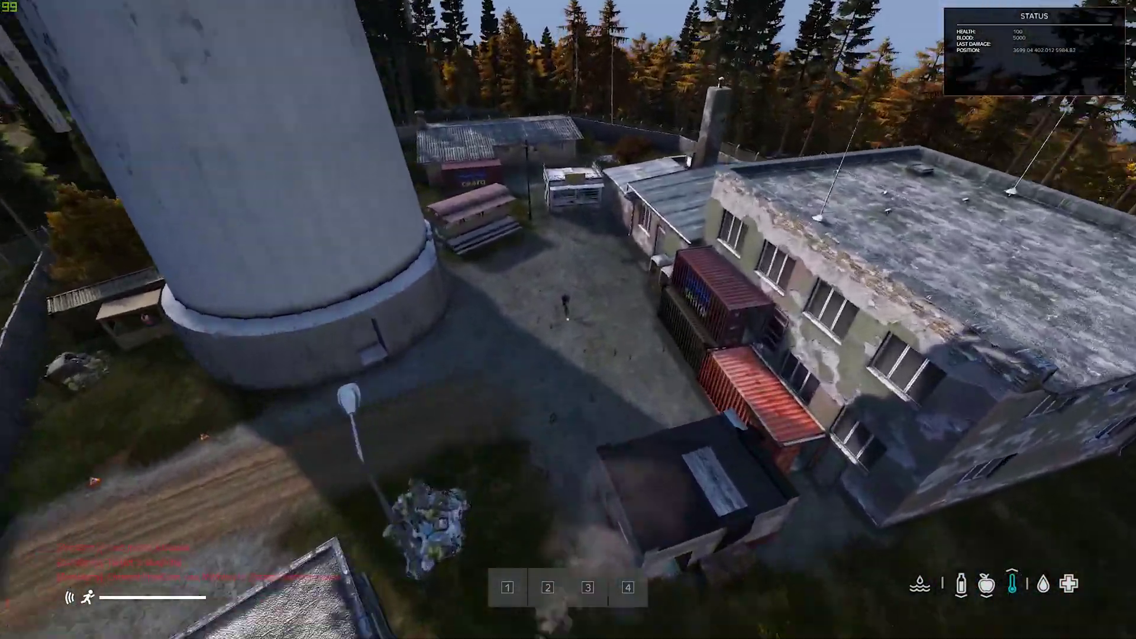
key(w)
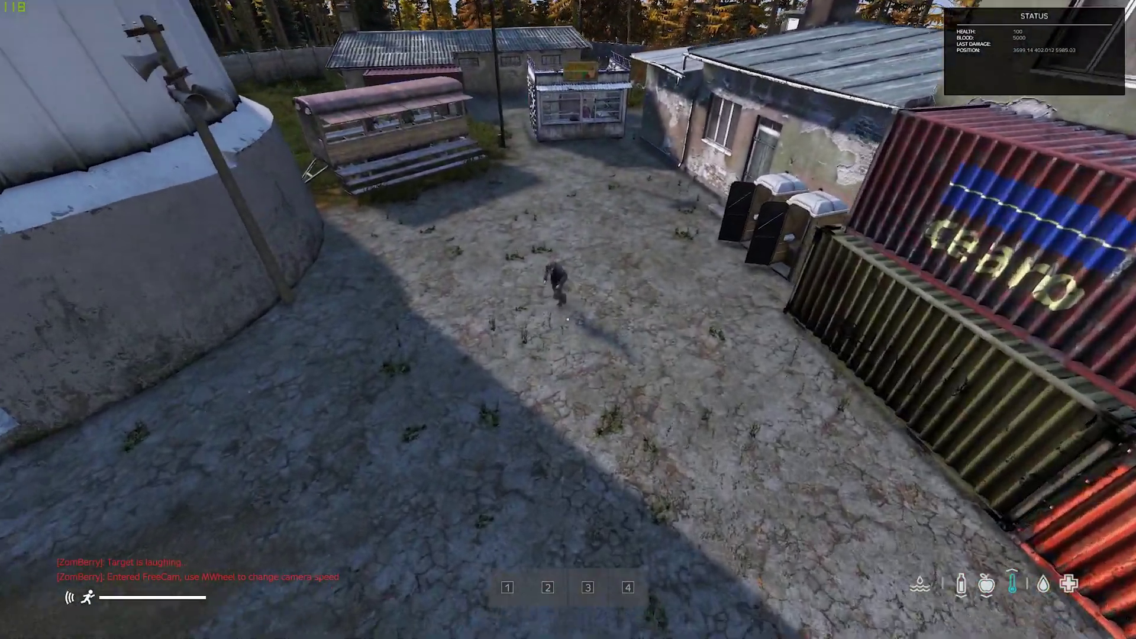
Step: Exit FreeCam back to the character's view and open the spawnable items list
key(m)
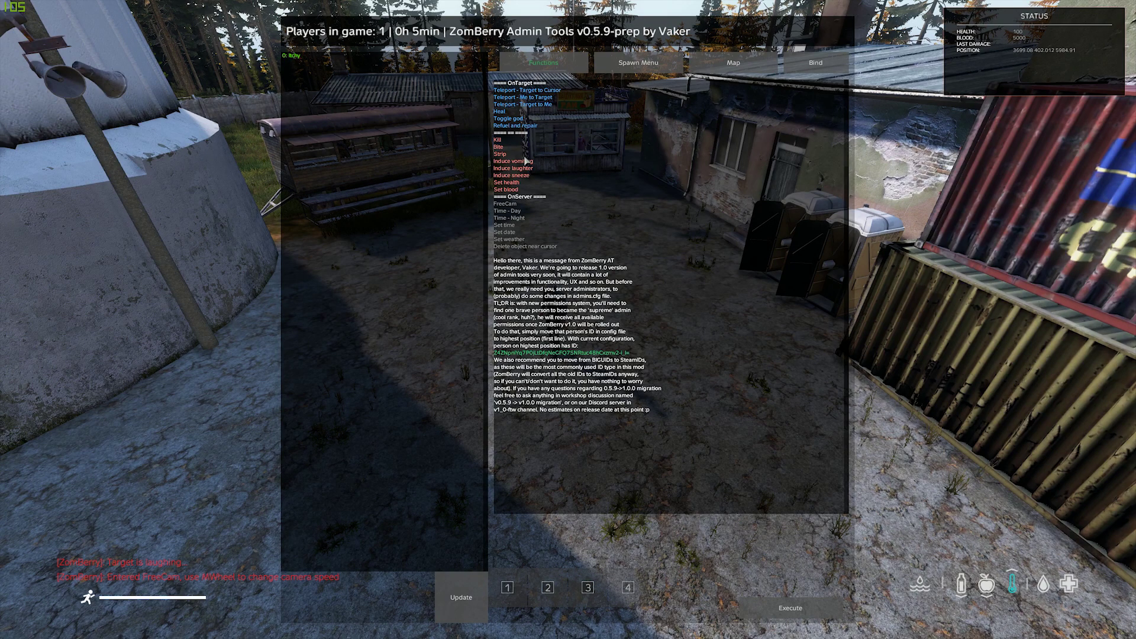
click(520, 203)
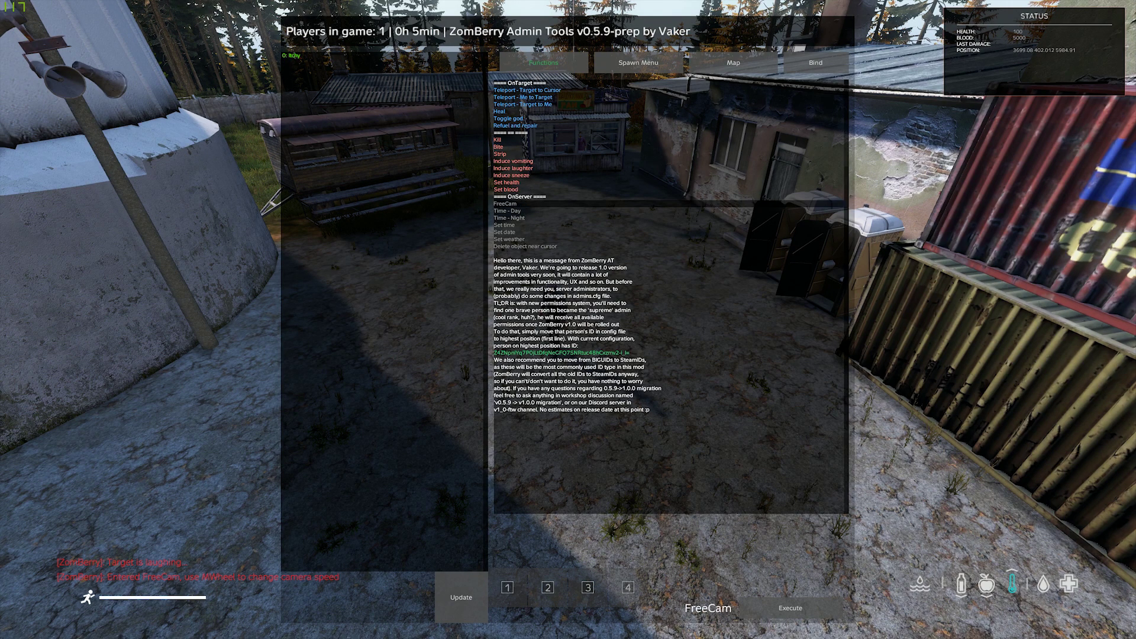
key(Escape)
key(Escape)
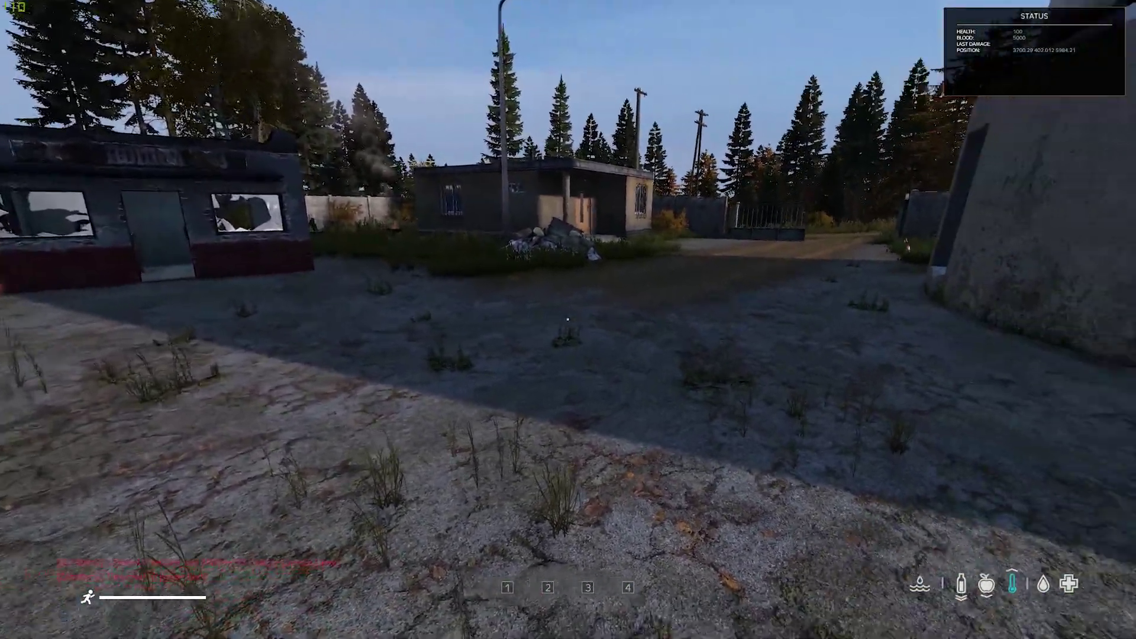
key(m)
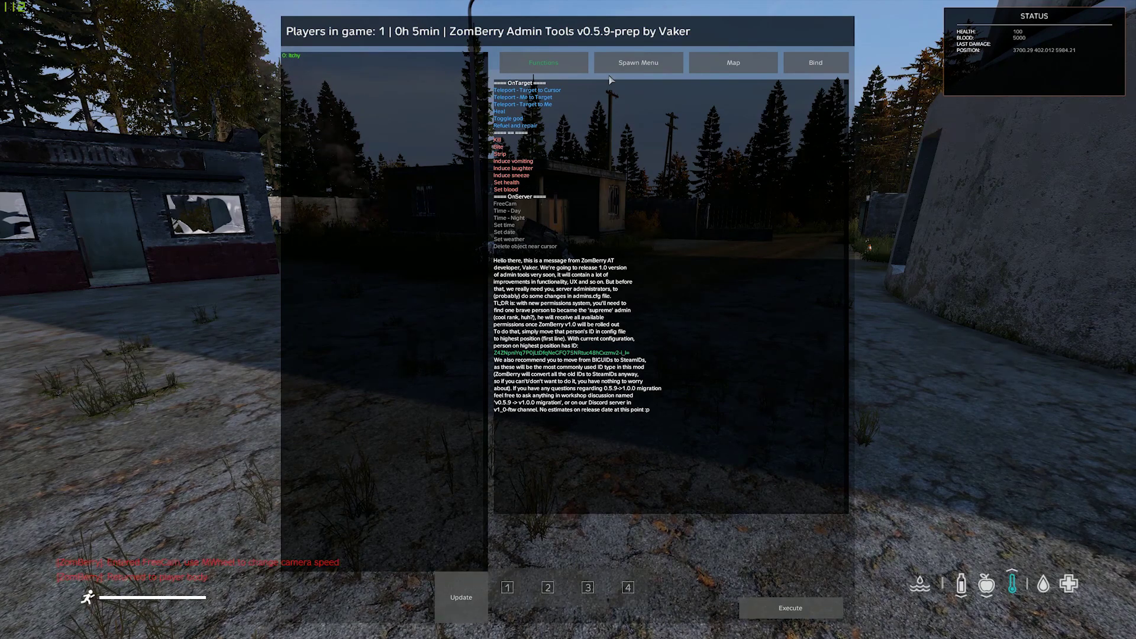
click(638, 64)
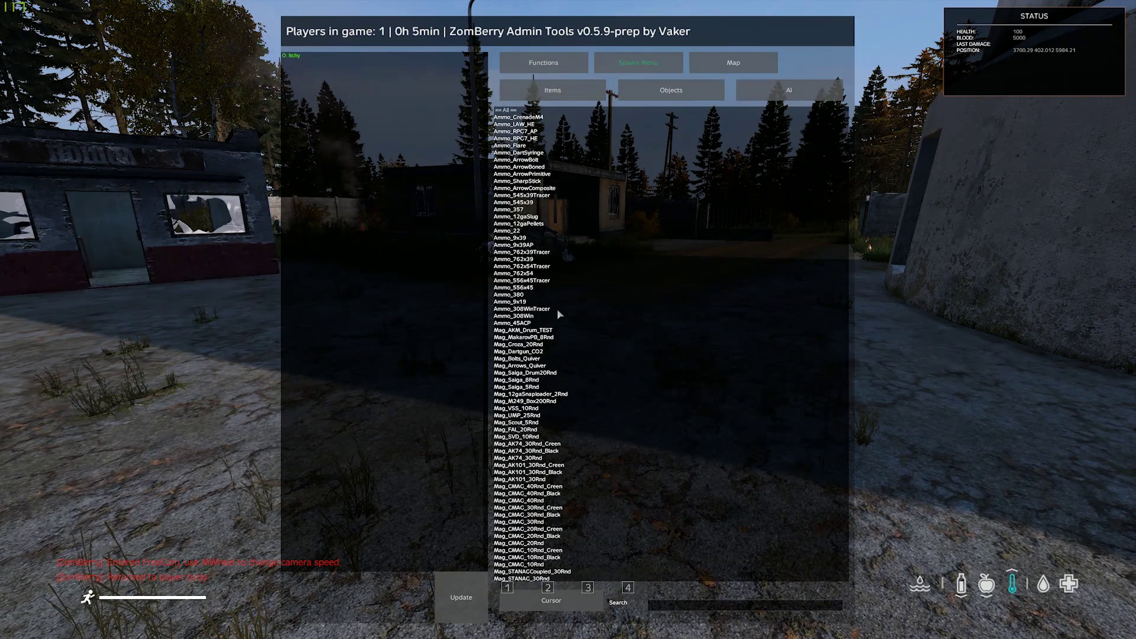
Step: Search 'akm', spawn an AKM ahead and pick up the KA-M rifle
click(732, 608)
text(akm)
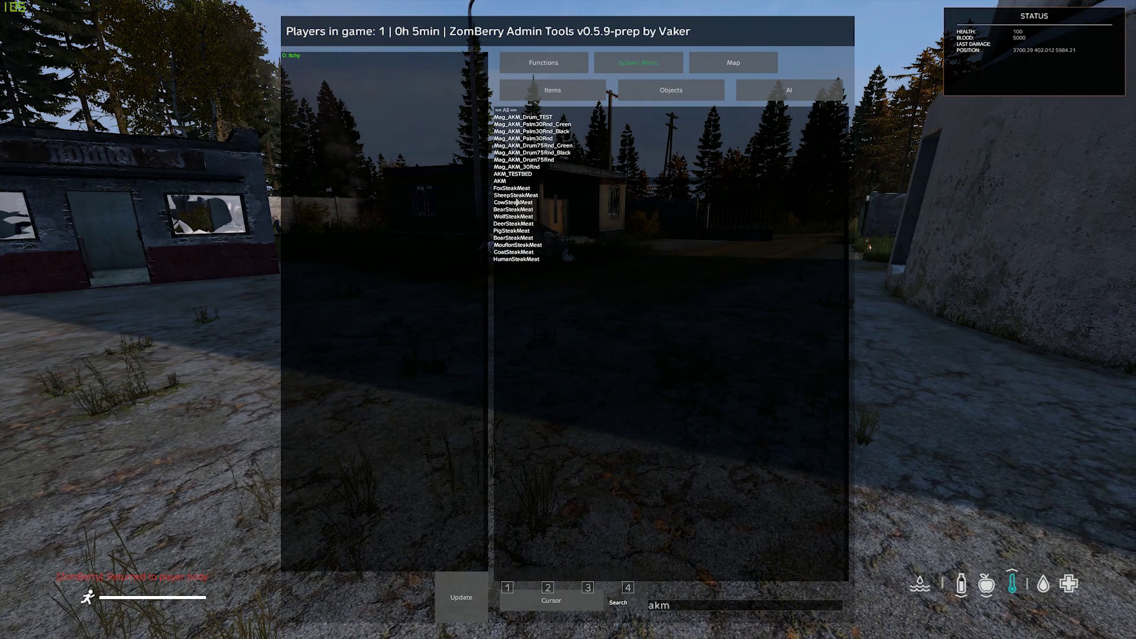
key(Escape)
key(Escape)
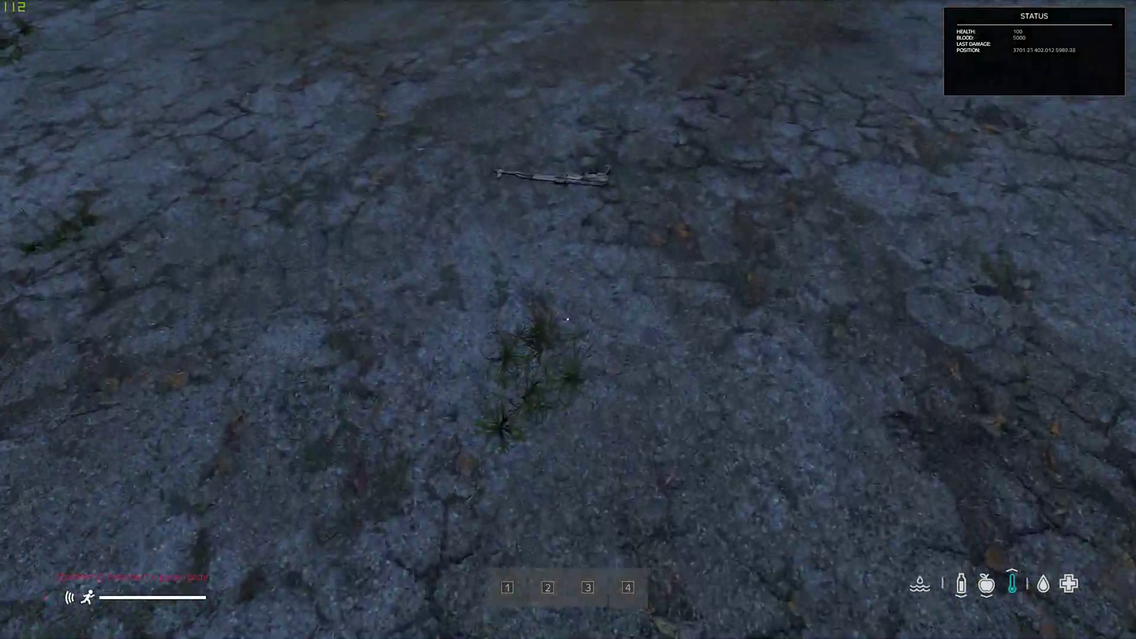
key(f)
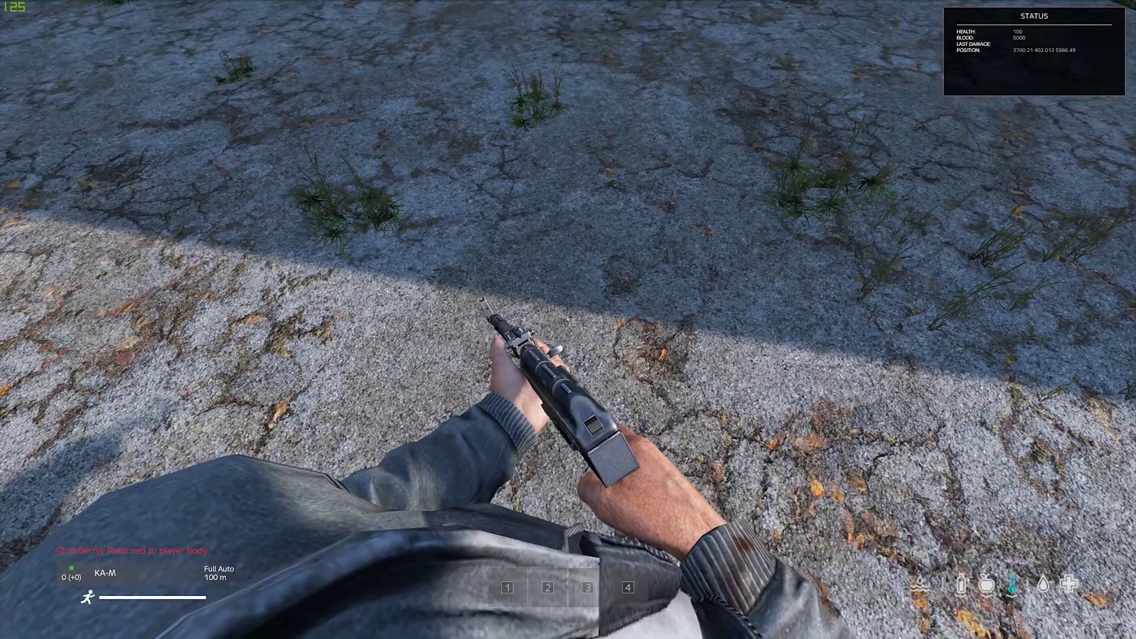
key(m)
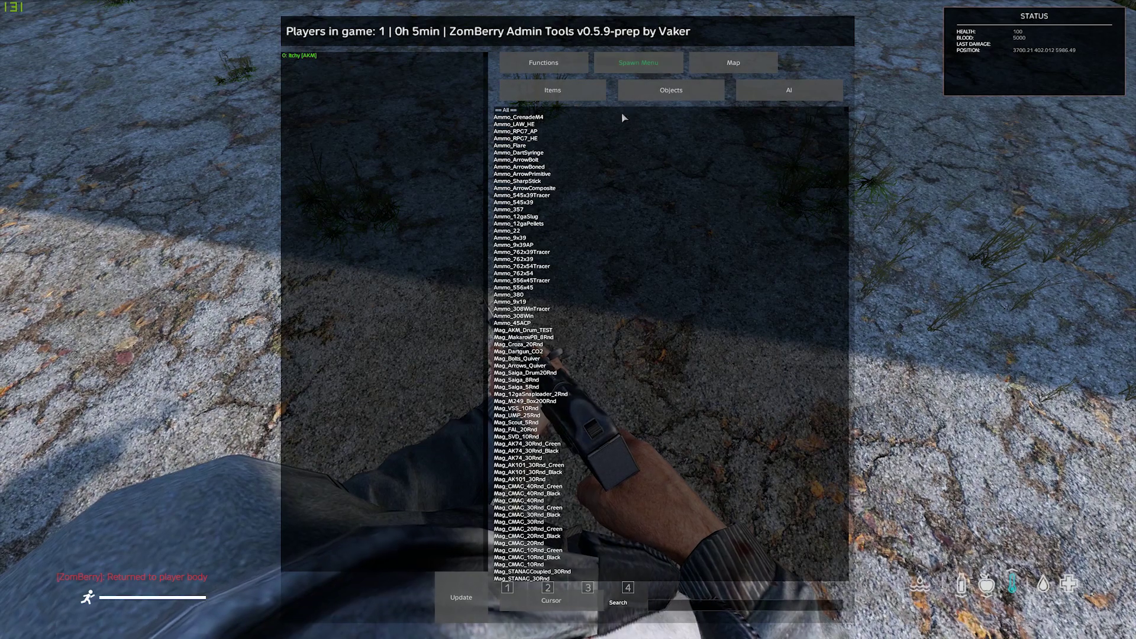
click(686, 611)
Step: Search 'hatch', spawn an OffroadHatchback beside the player and walk around to inspect it
text(ha)
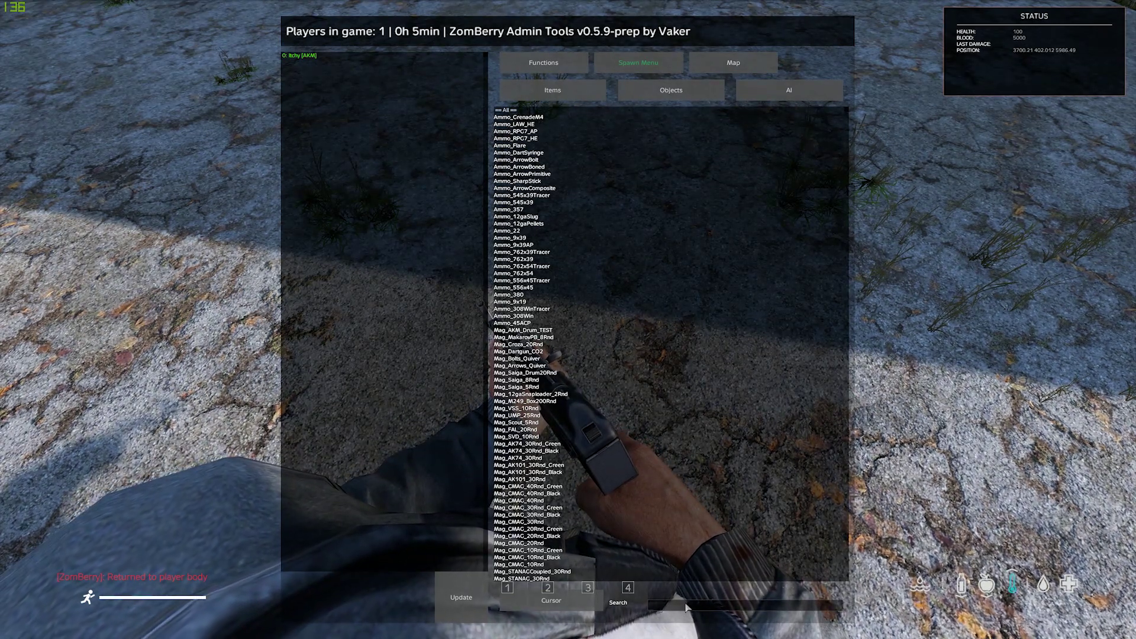
text(tch)
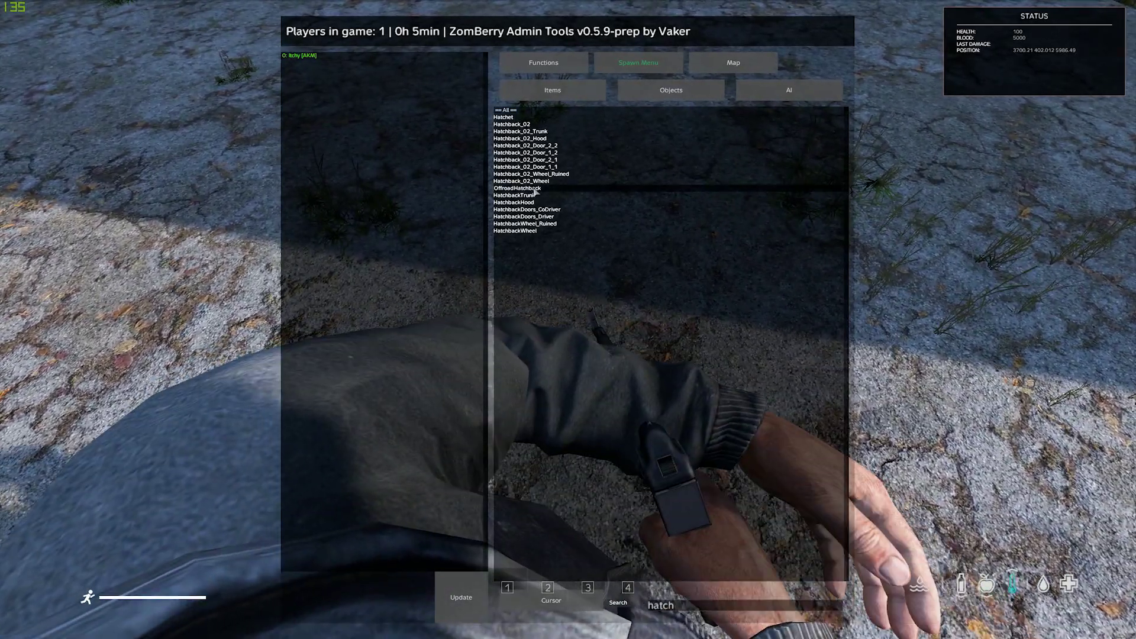
double_click(535, 190)
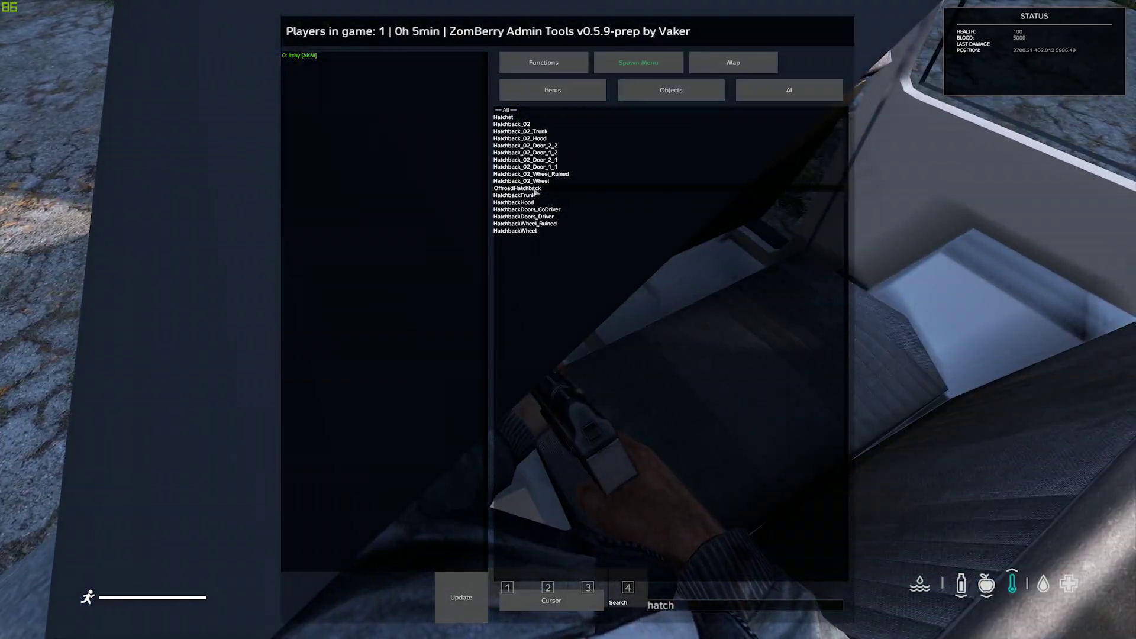
key(Escape)
key(Escape)
key(s)
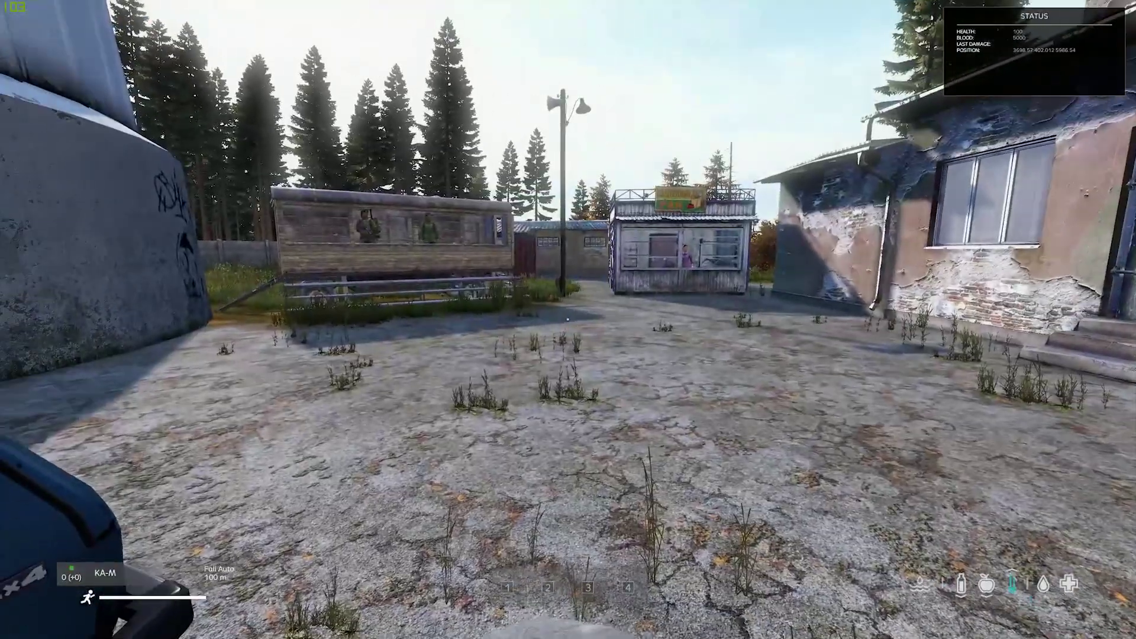
key(w)
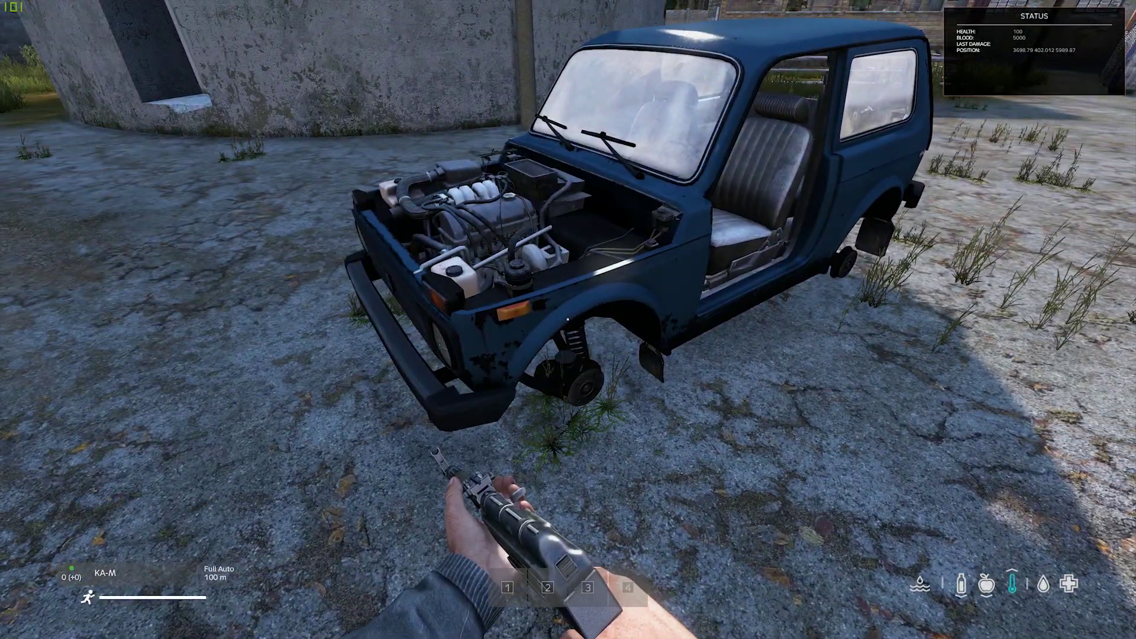
key(w)
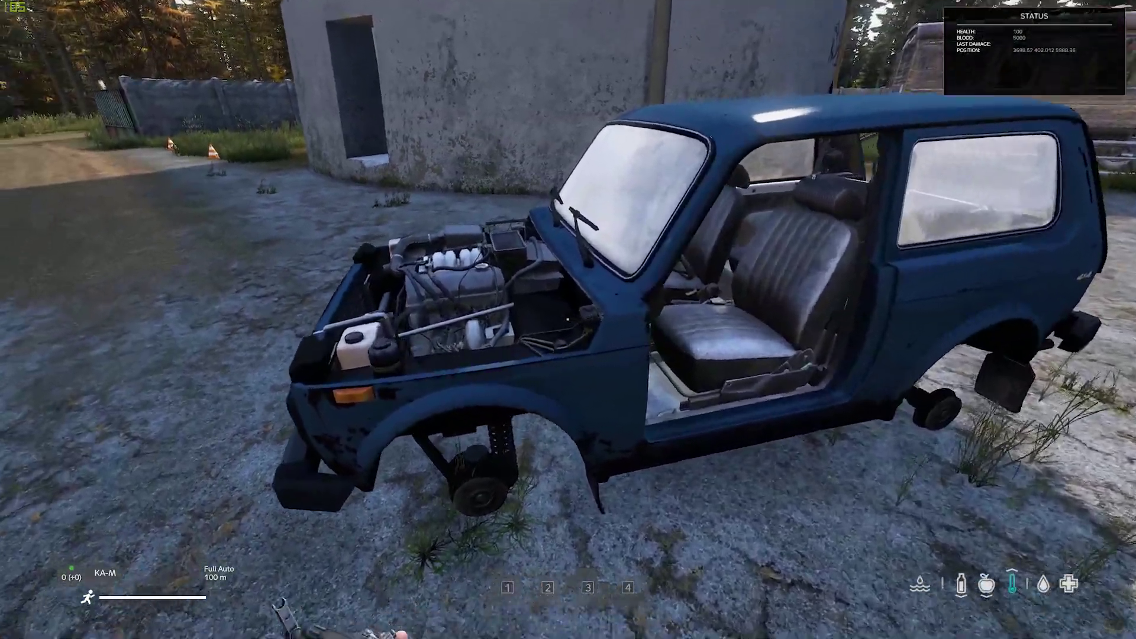
key(w)
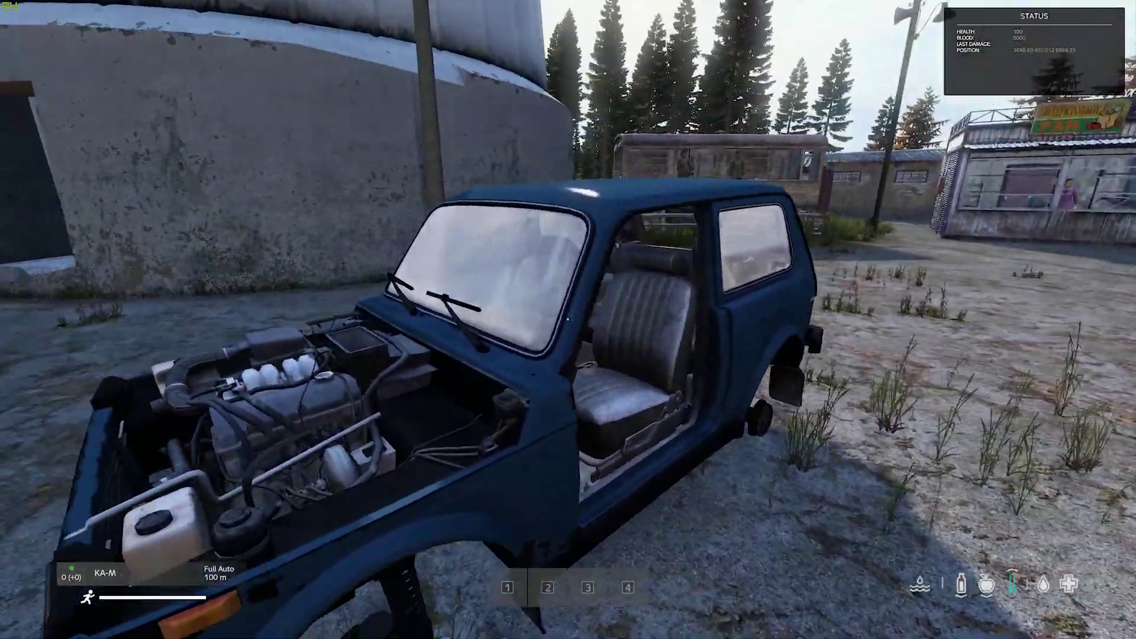
key(s)
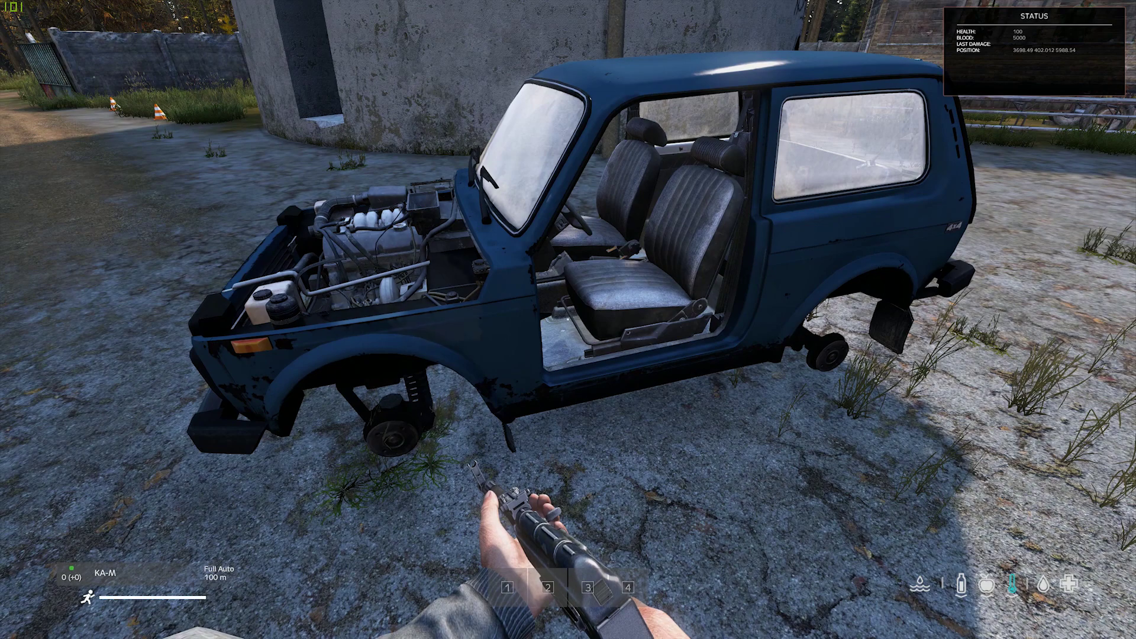
key(m)
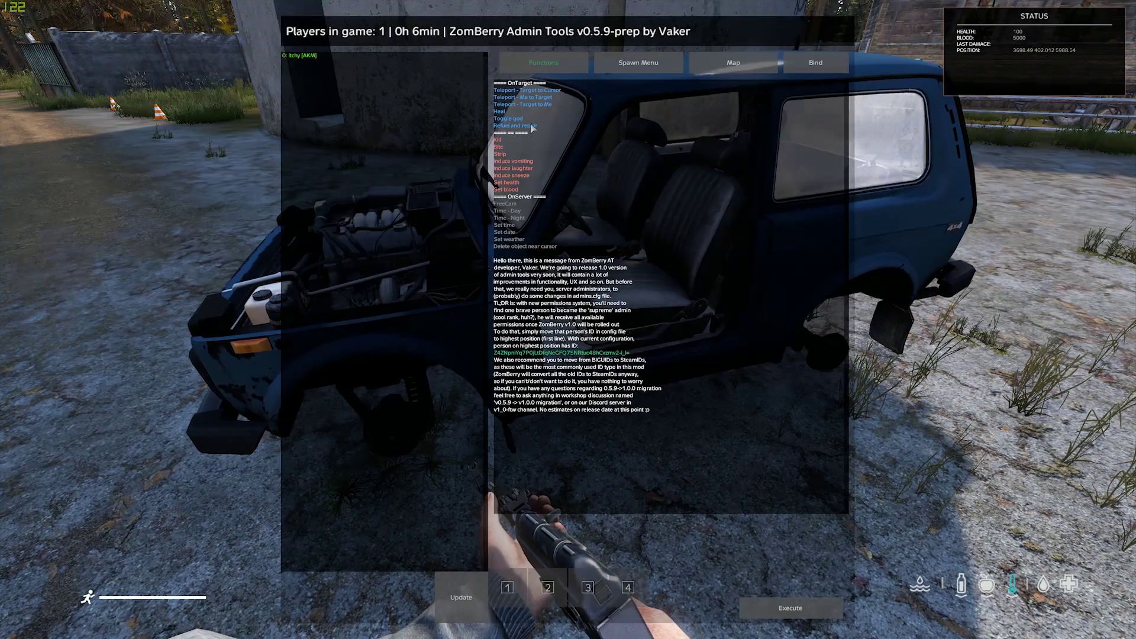
Step: Refuel and repair the hatchback, inspect it via freecam, then delete it from the yard
double_click(533, 126)
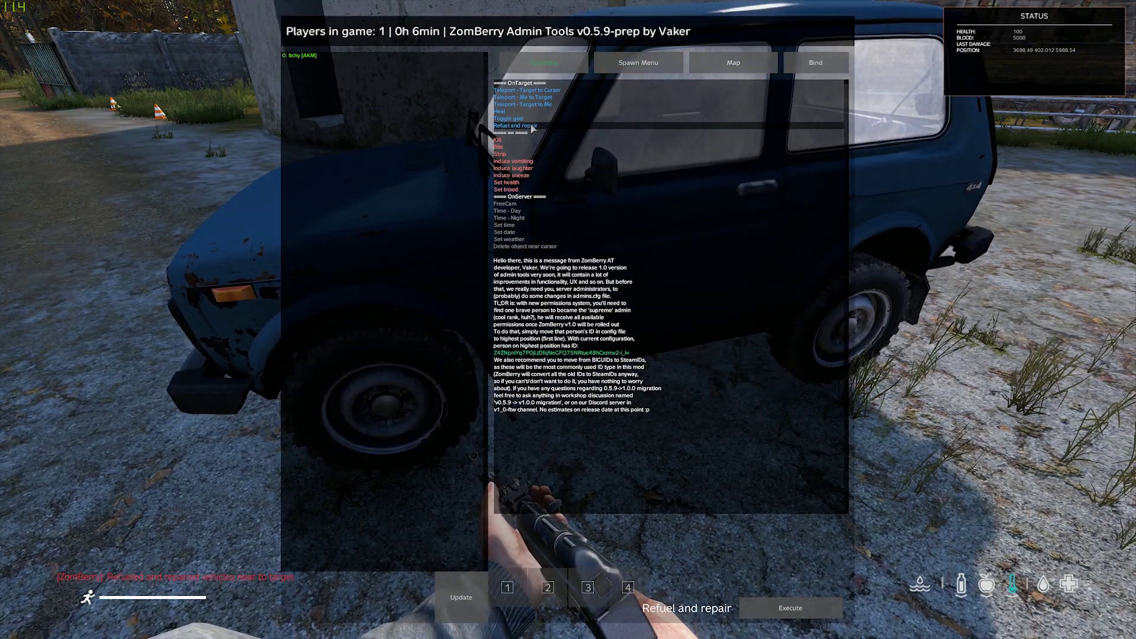
key(Escape)
key(Escape)
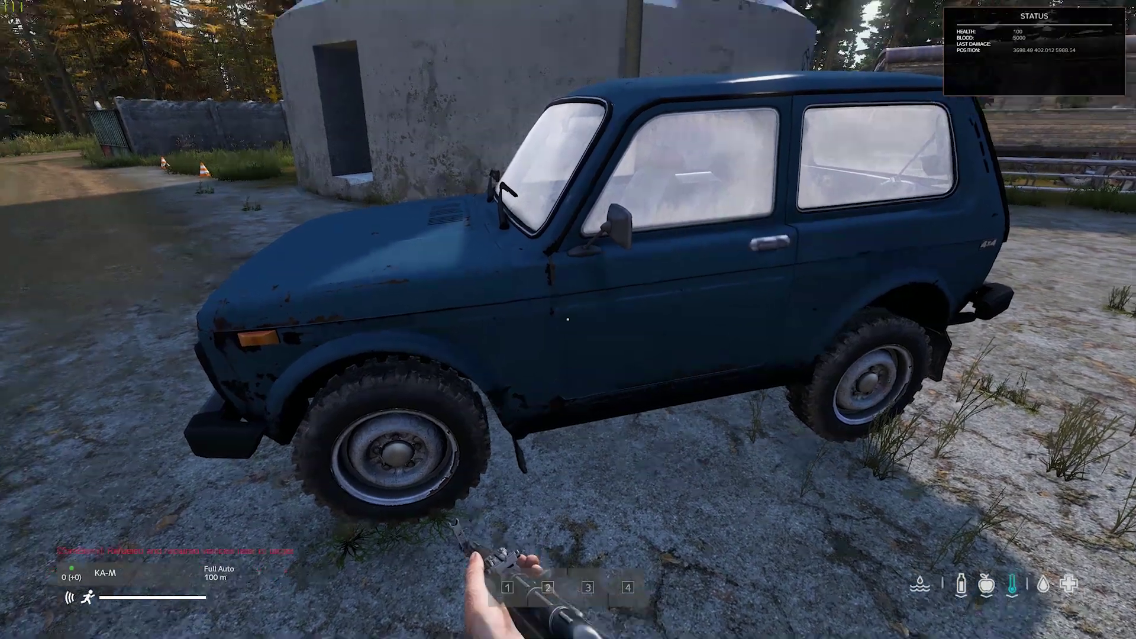
key(KP_Enter)
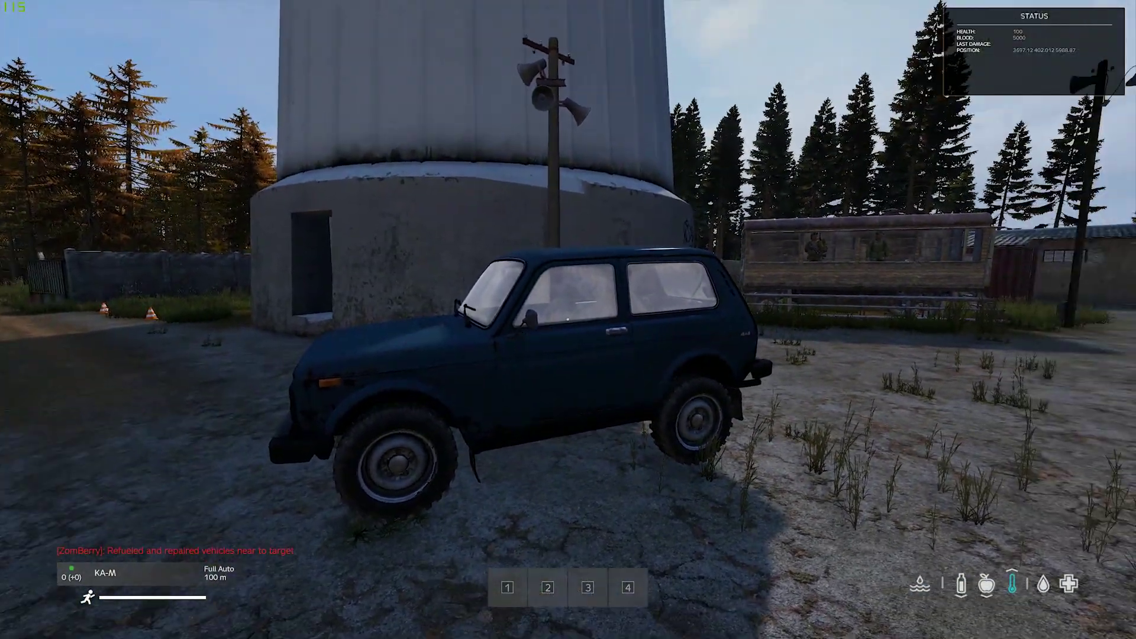
key(w)
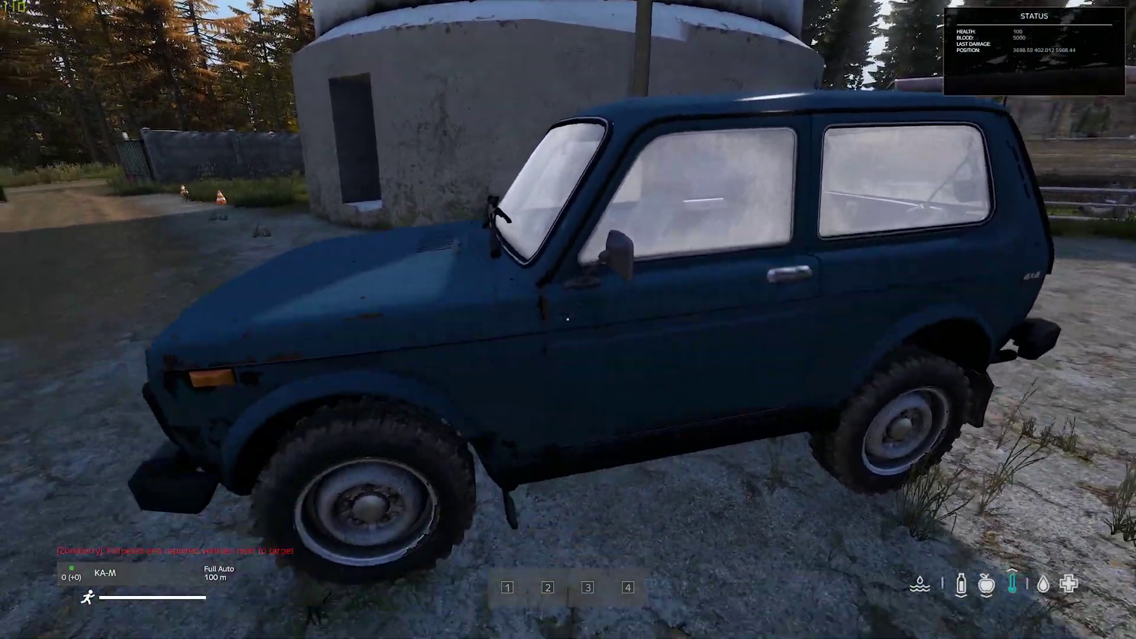
key(KP_Enter)
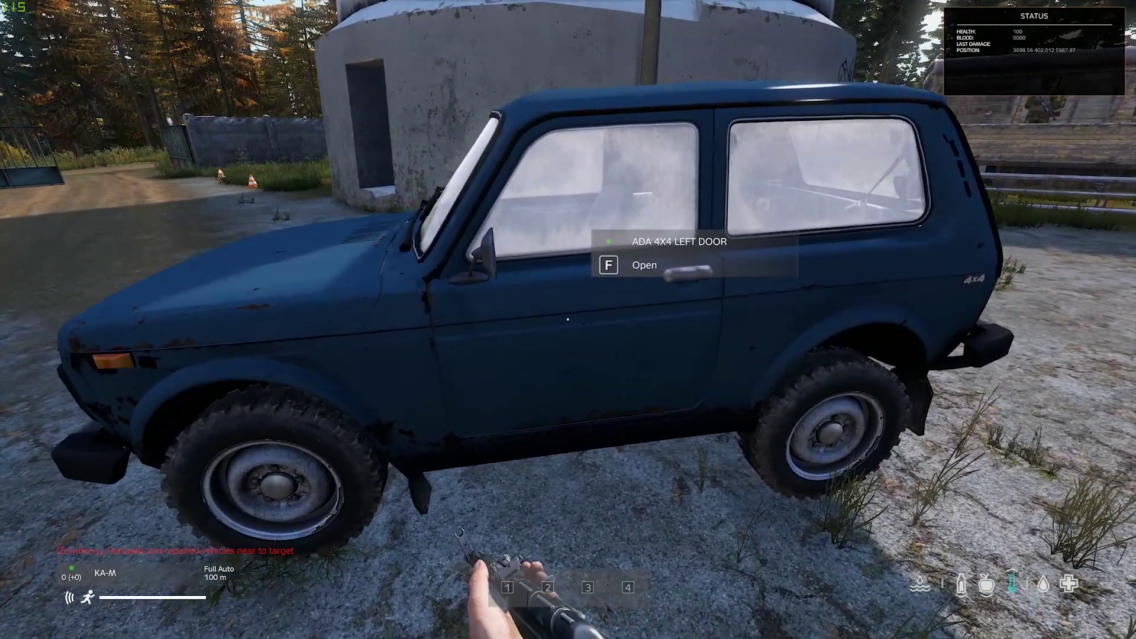
key(s)
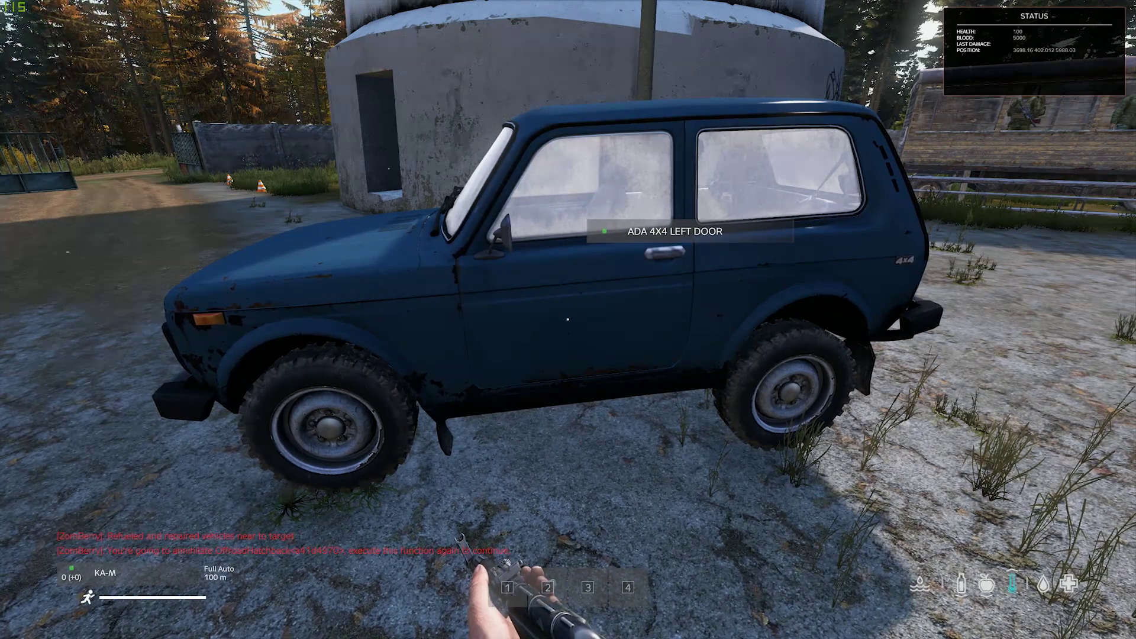
key(Delete)
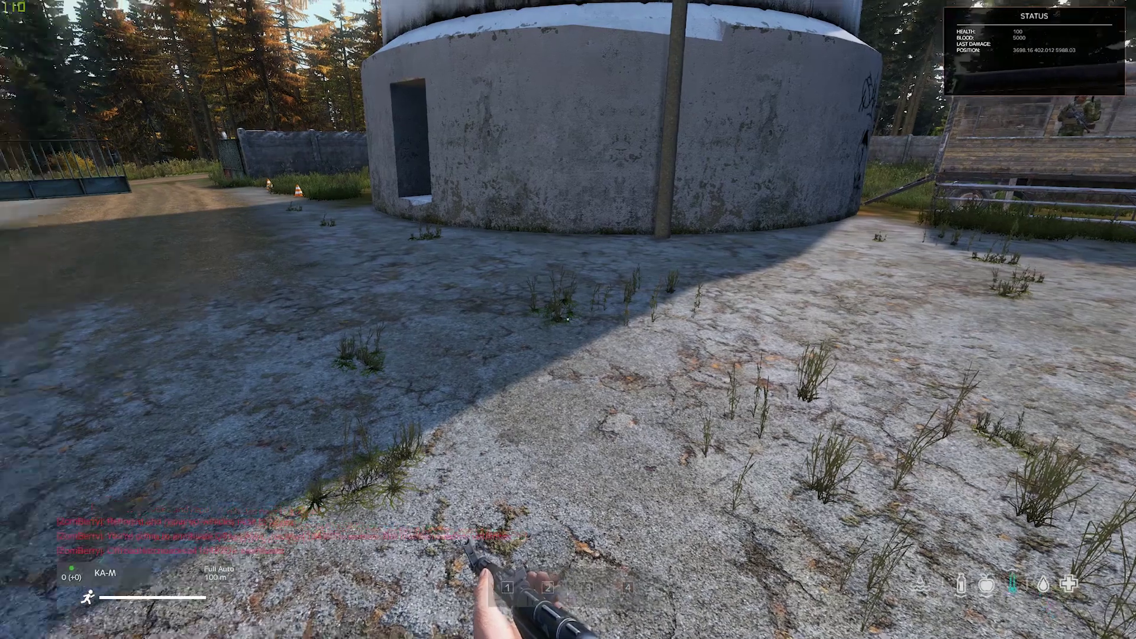
mouse_move(567, 320)
key(m)
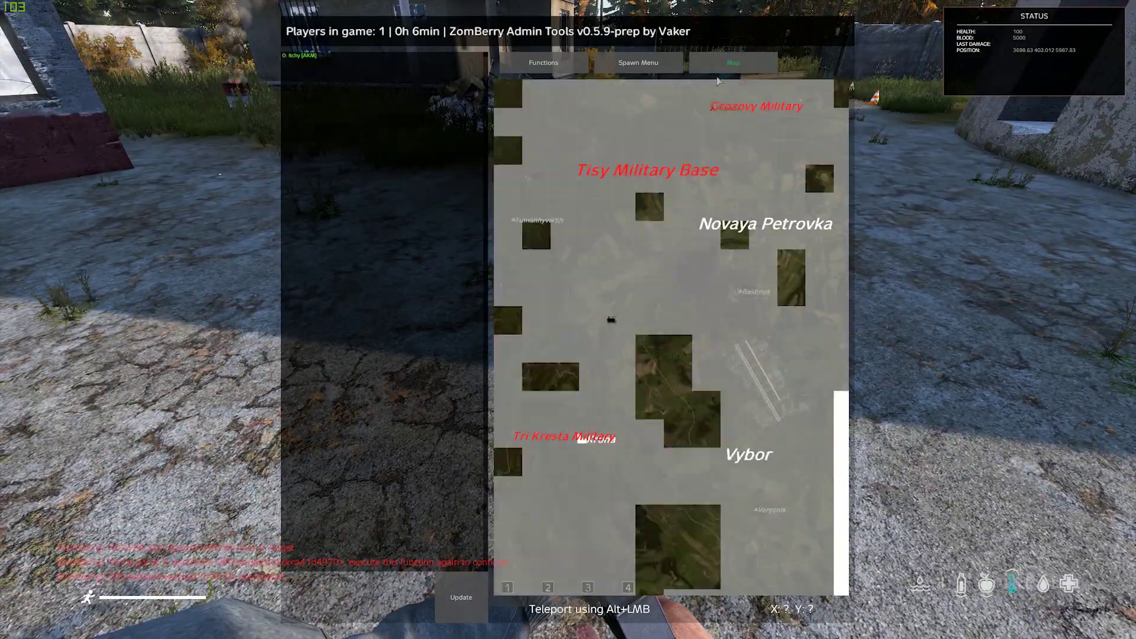
Step: Pan and zoom the admin map to Kumyrna and teleport beside its buildings
drag(718, 81, 587, 361)
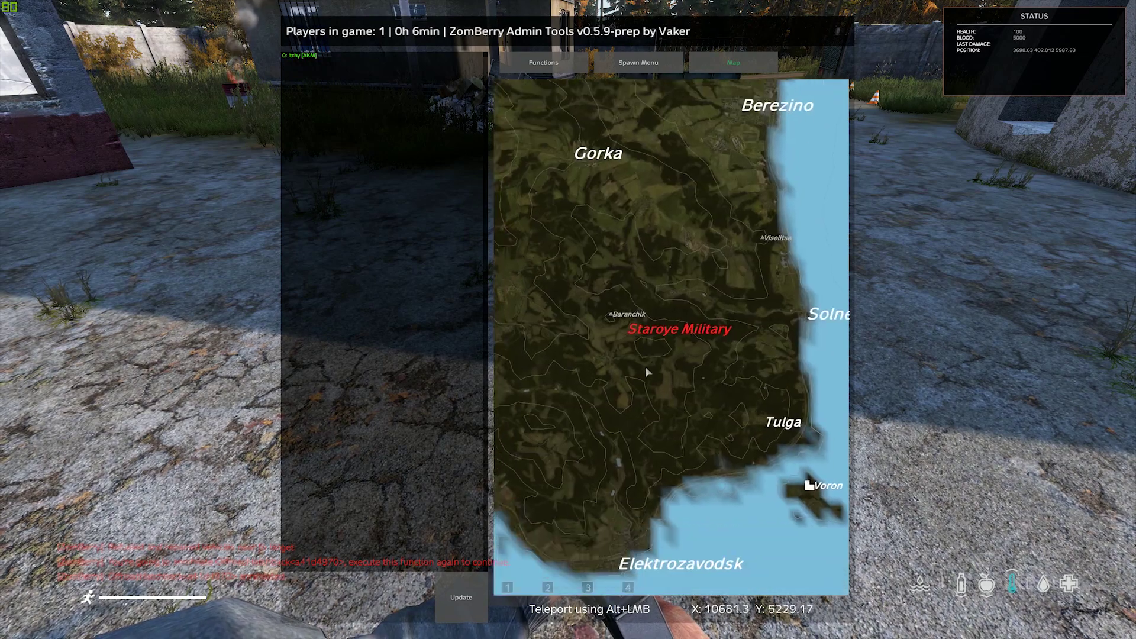
scroll(647, 372, up, 5)
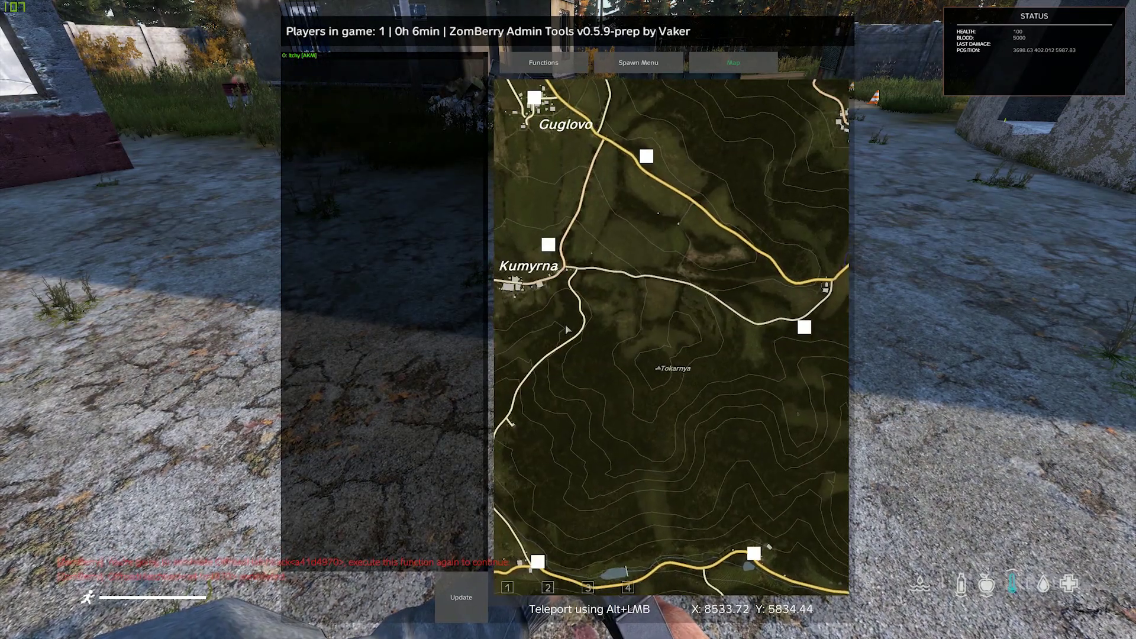
scroll(567, 328, up, 5)
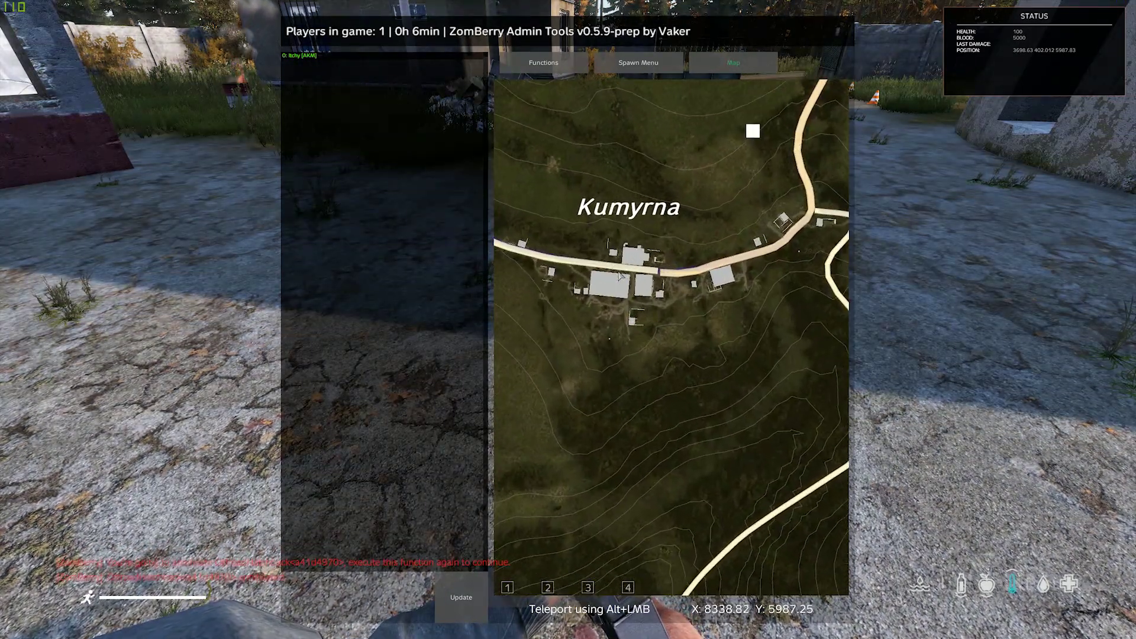
scroll(623, 273, up, 1)
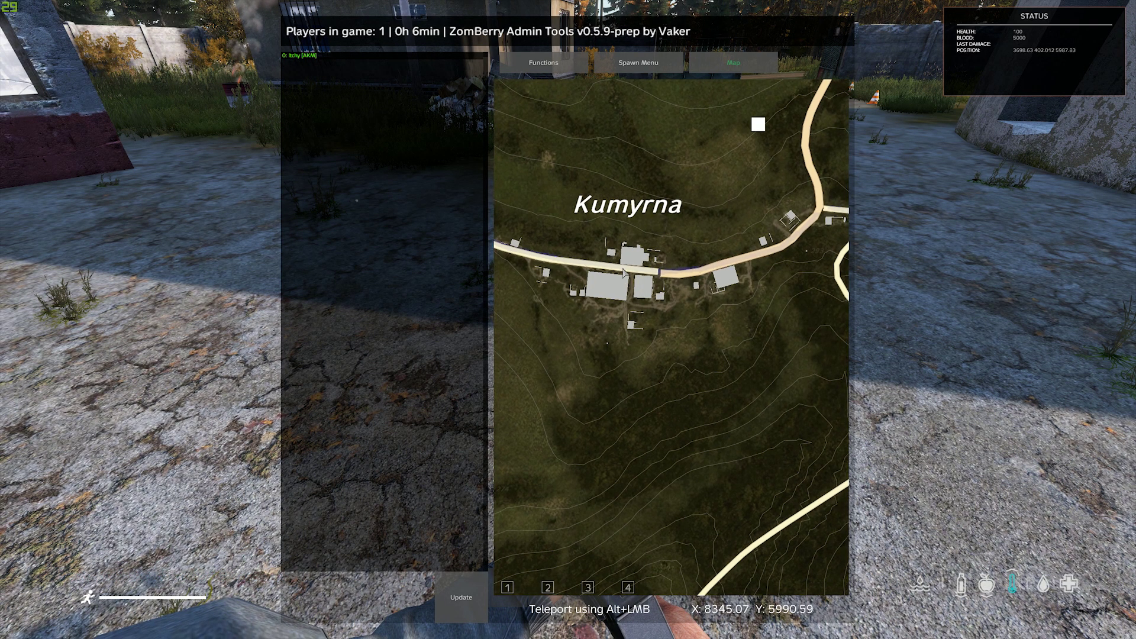
alt+click(624, 271)
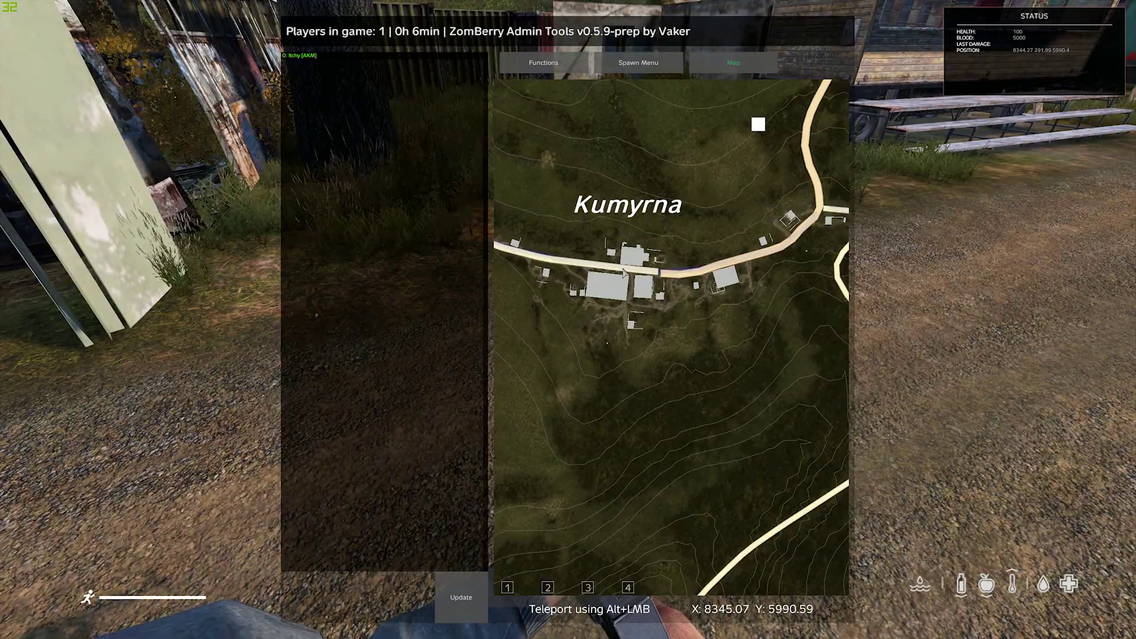
Step: Resume play, walk into the building to the trader and check its trade menu
key(Escape)
key(w)
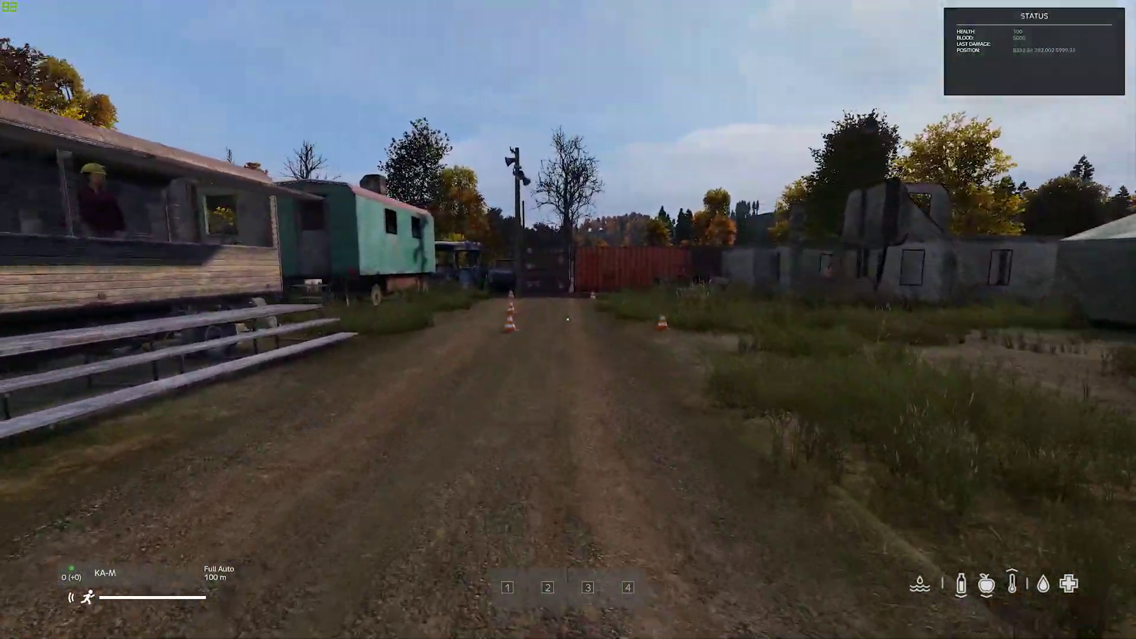
key(w)
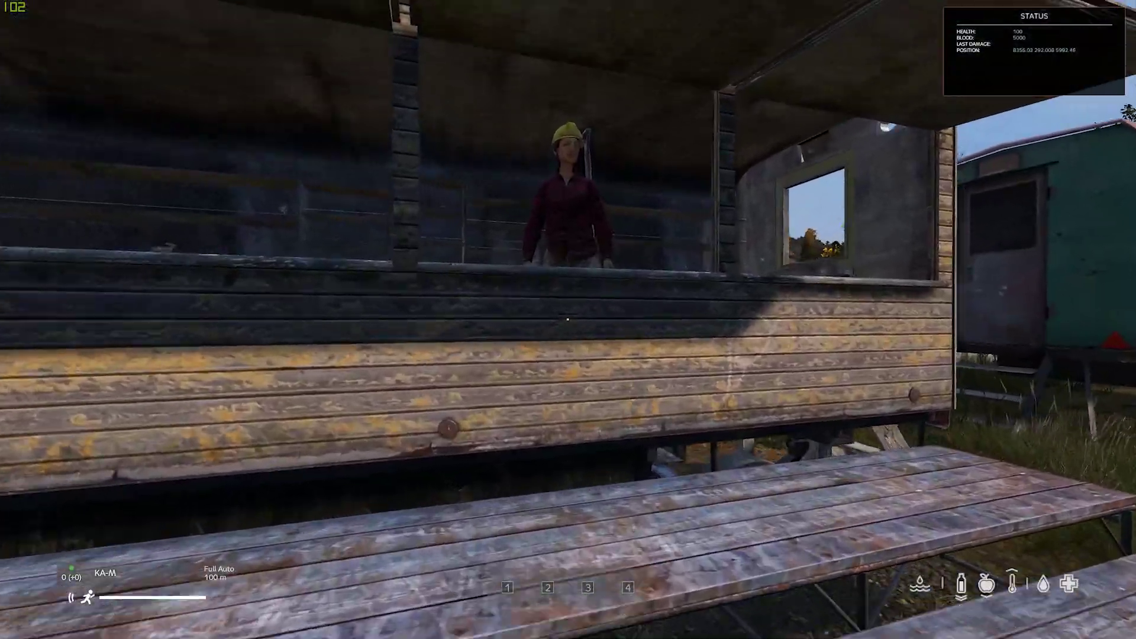
key(f)
key(Escape)
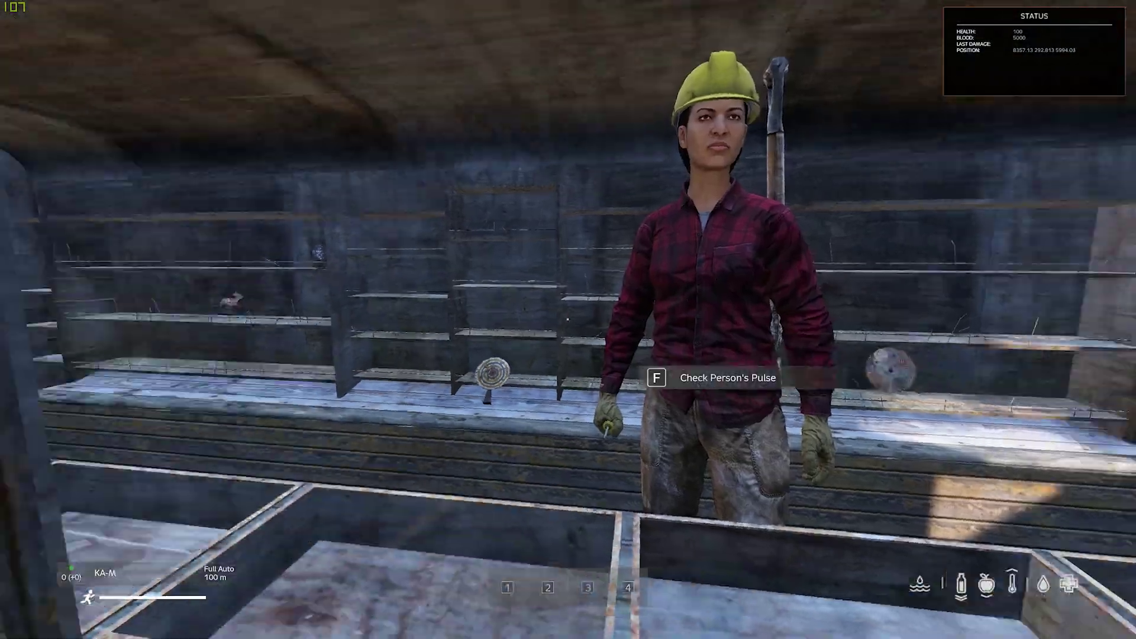
Step: Walk into the green tent and view the Weapon Trader's melee prices
key(w)
key(w)
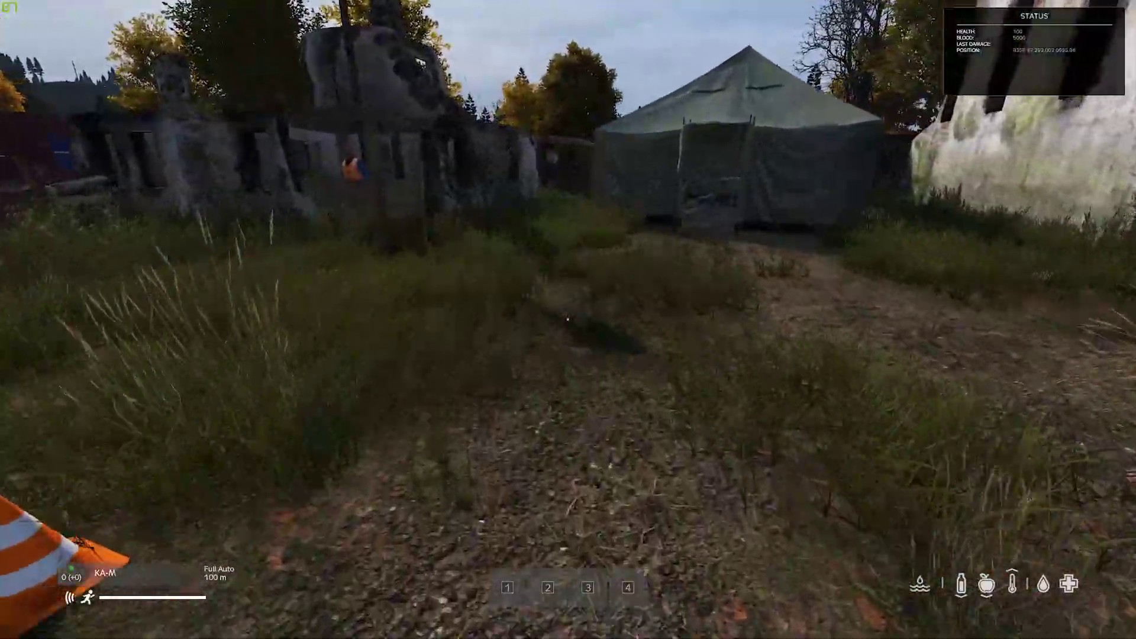
key(w)
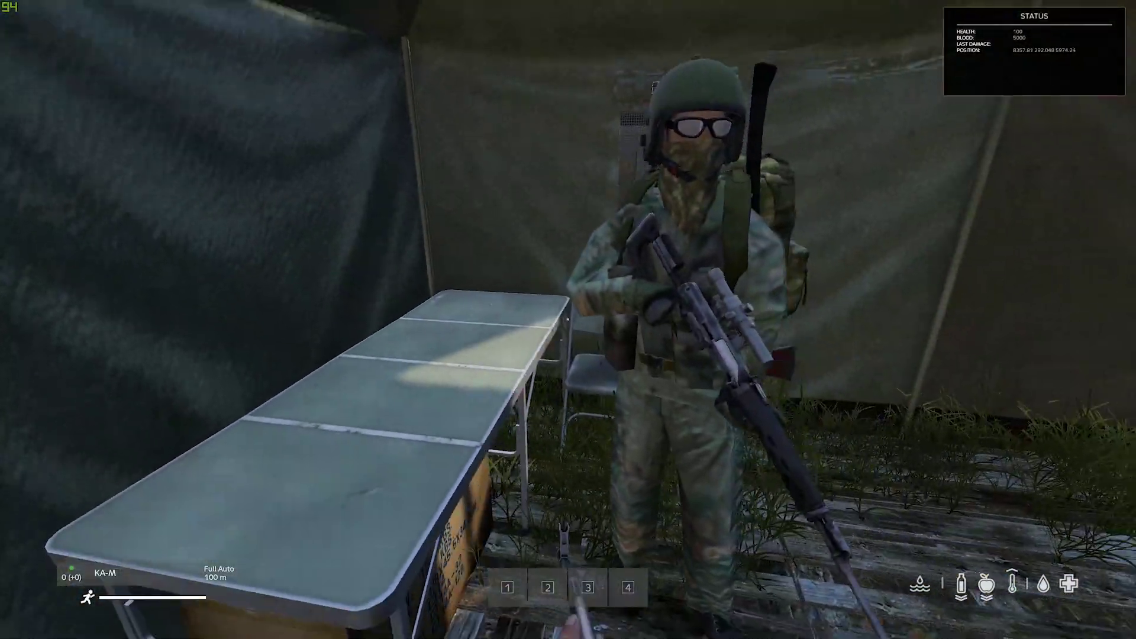
key(b)
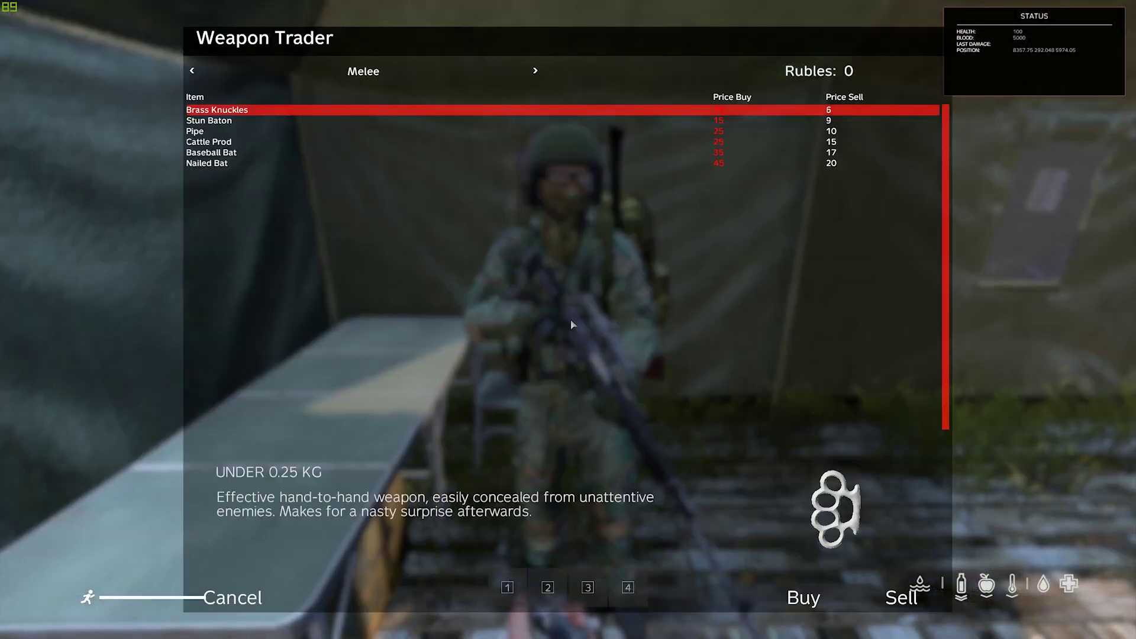
key(Escape)
Step: Walk out of the tent and down the road to the traffic cone by the church
key(w)
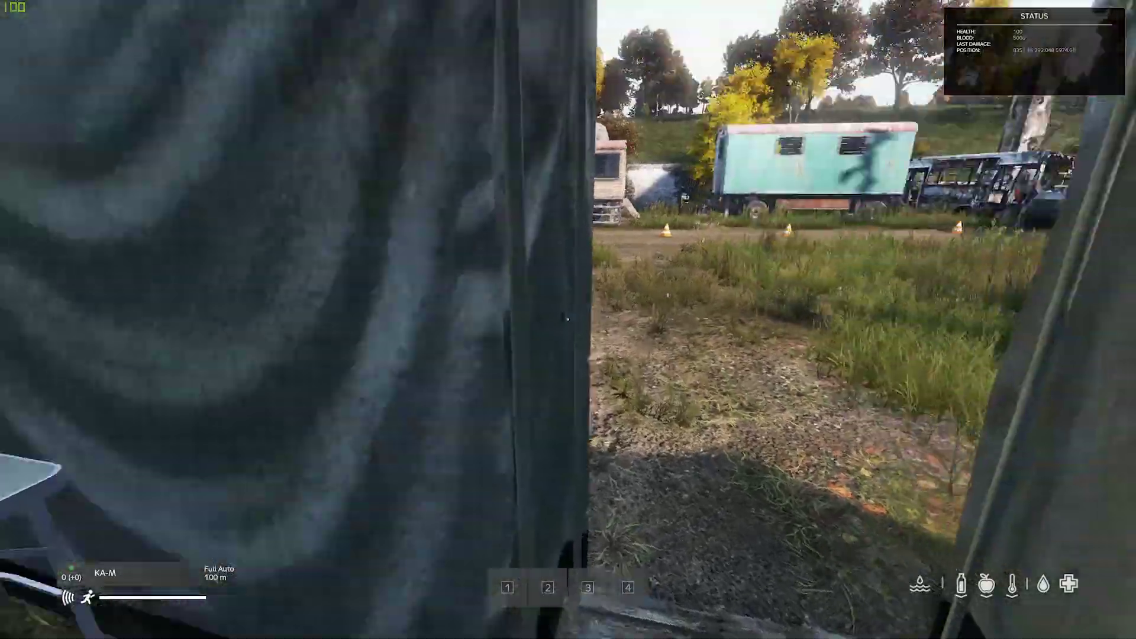
key(w)
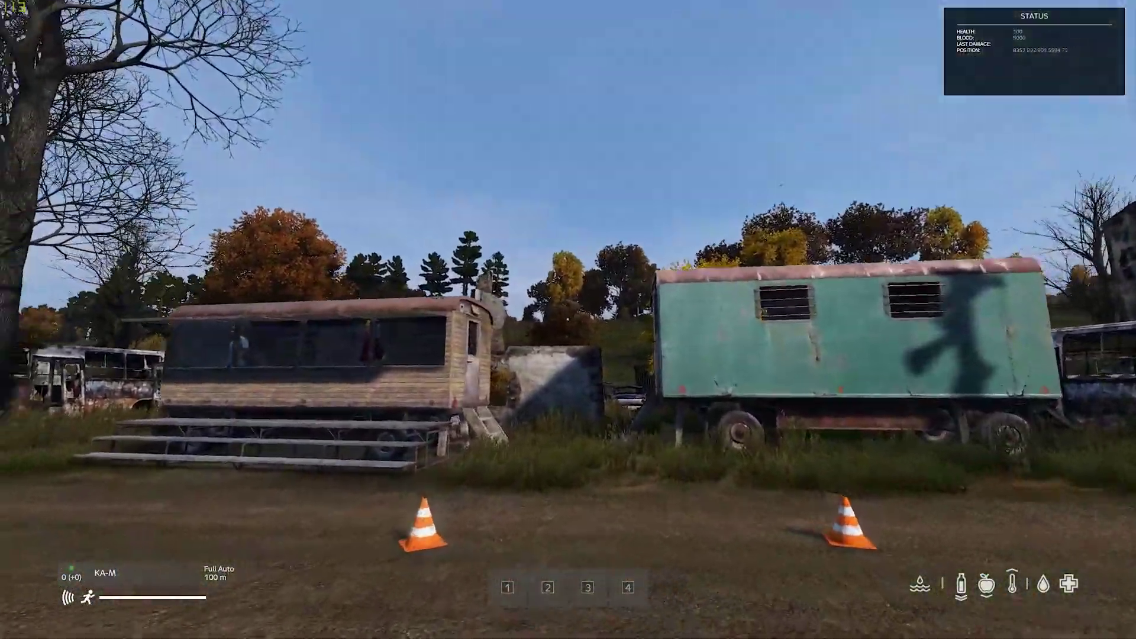
key(w)
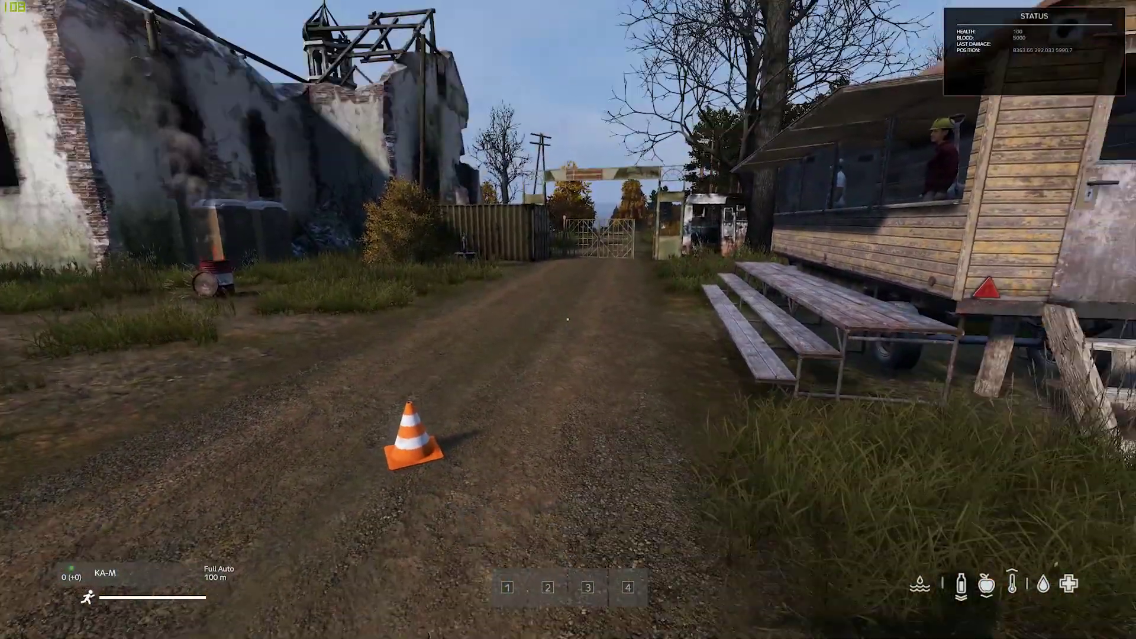
Step: In the ZomBerry Spawn Menu, browse Items, Objects and AI, spawn a zombie, then close it
key(m)
click(606, 64)
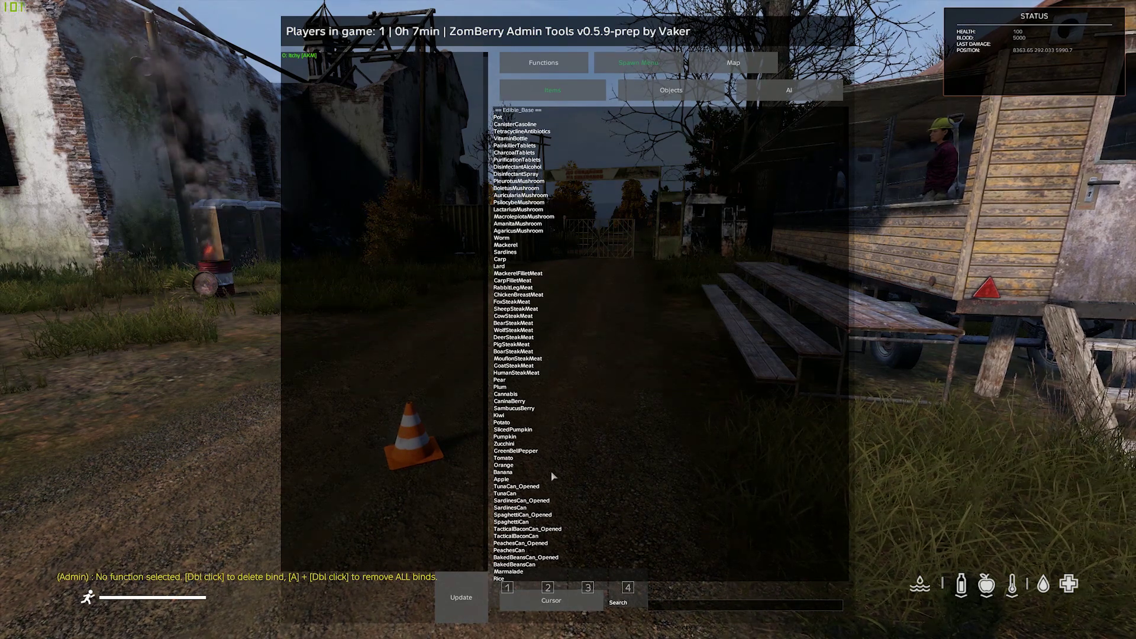
click(661, 92)
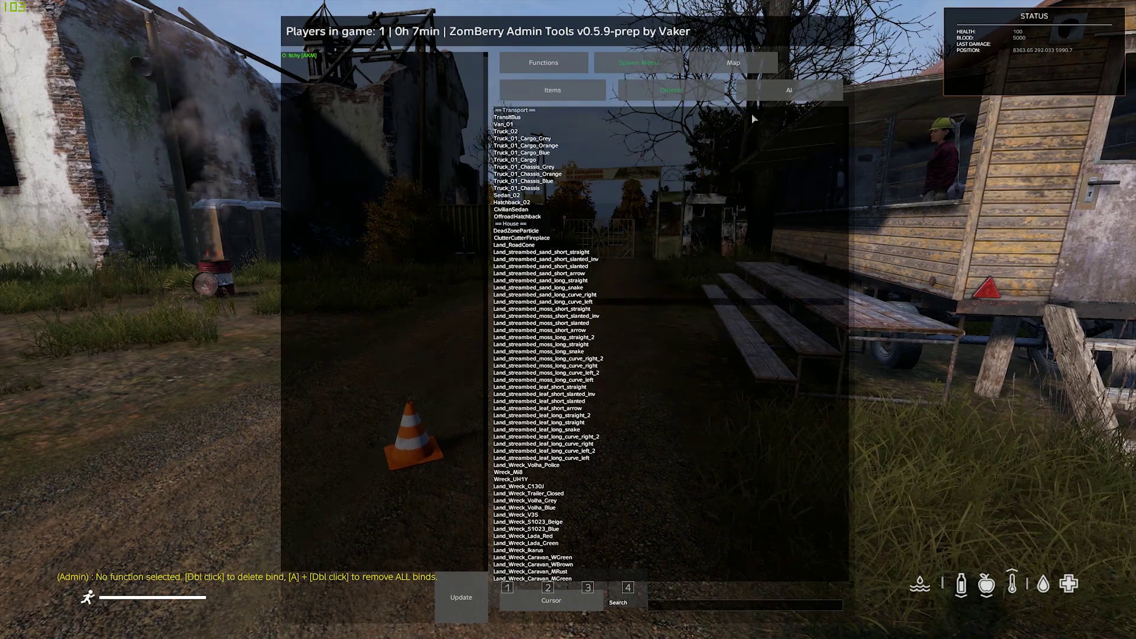
click(780, 89)
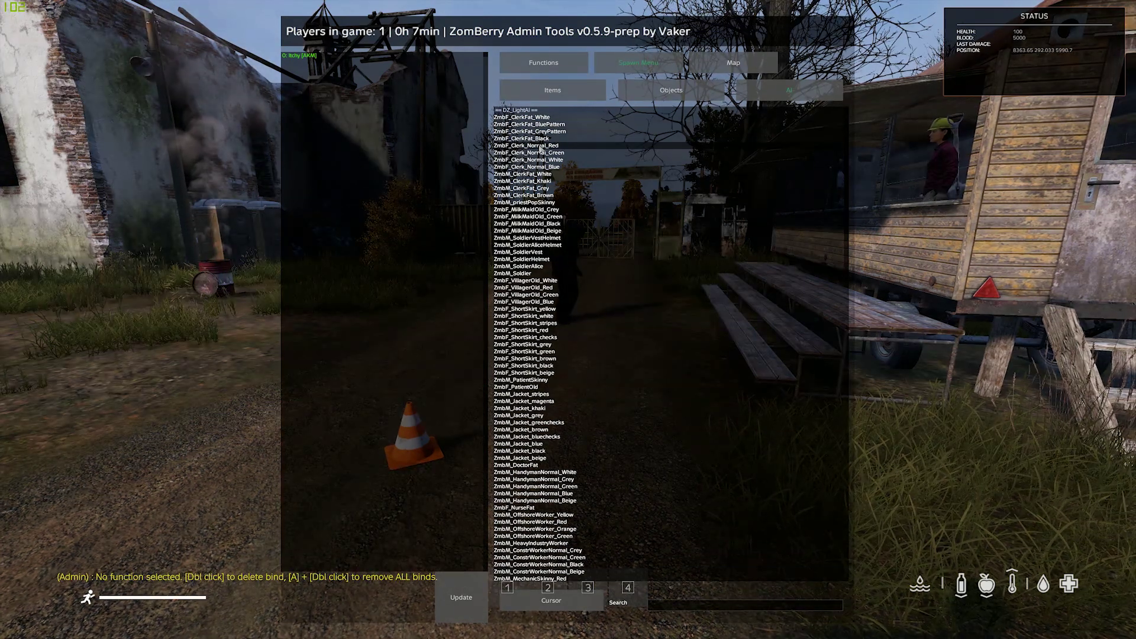
key(Escape)
key(Escape)
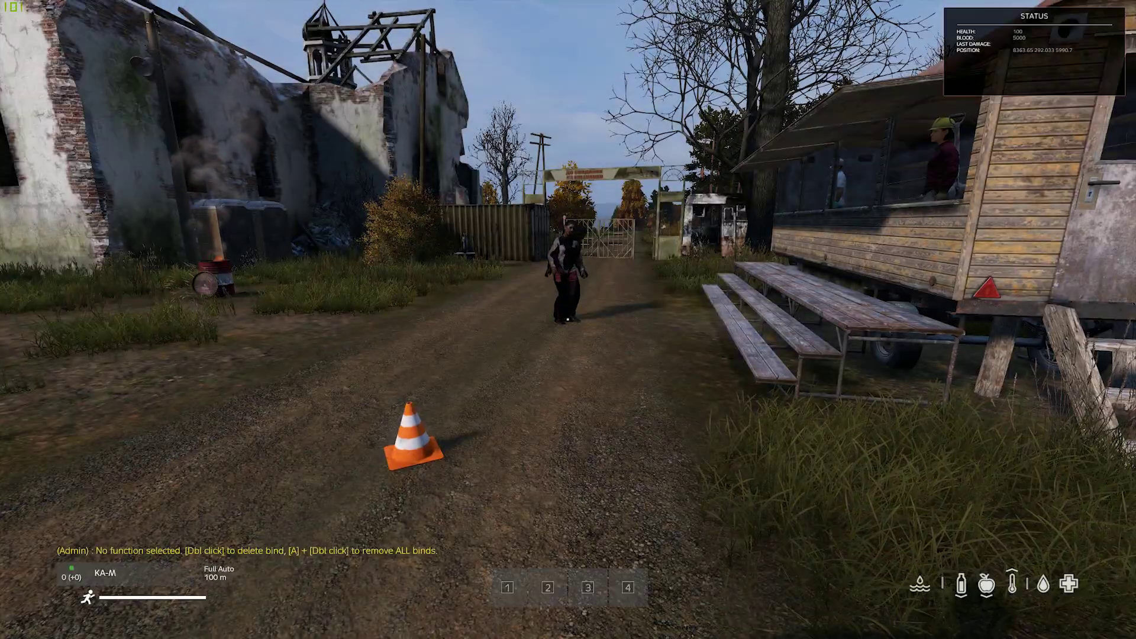
Step: Delete the approaching zombies with ZomBerry's K shortcut while moving around them
key(w)
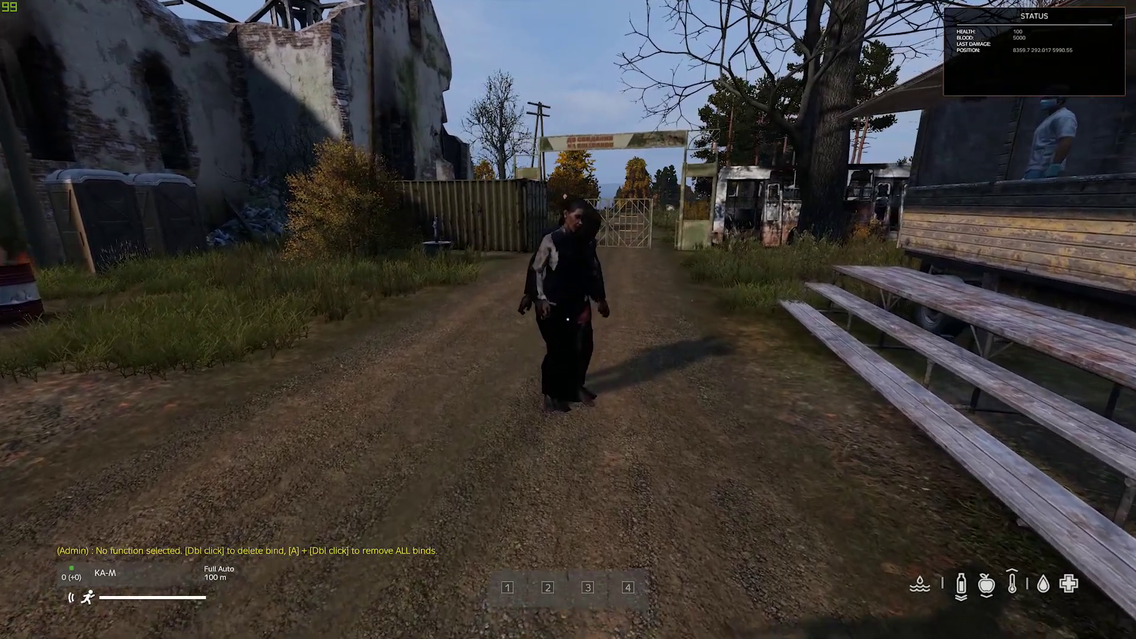
key(k)
key(k)
key(k)
key(k)
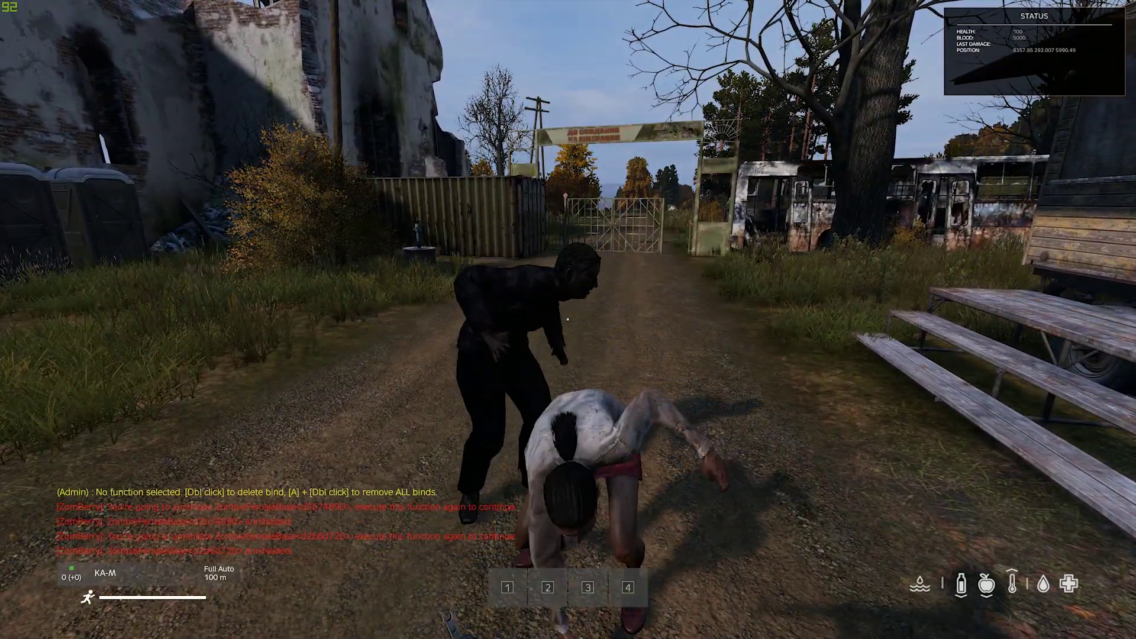
key(w)
key(w)
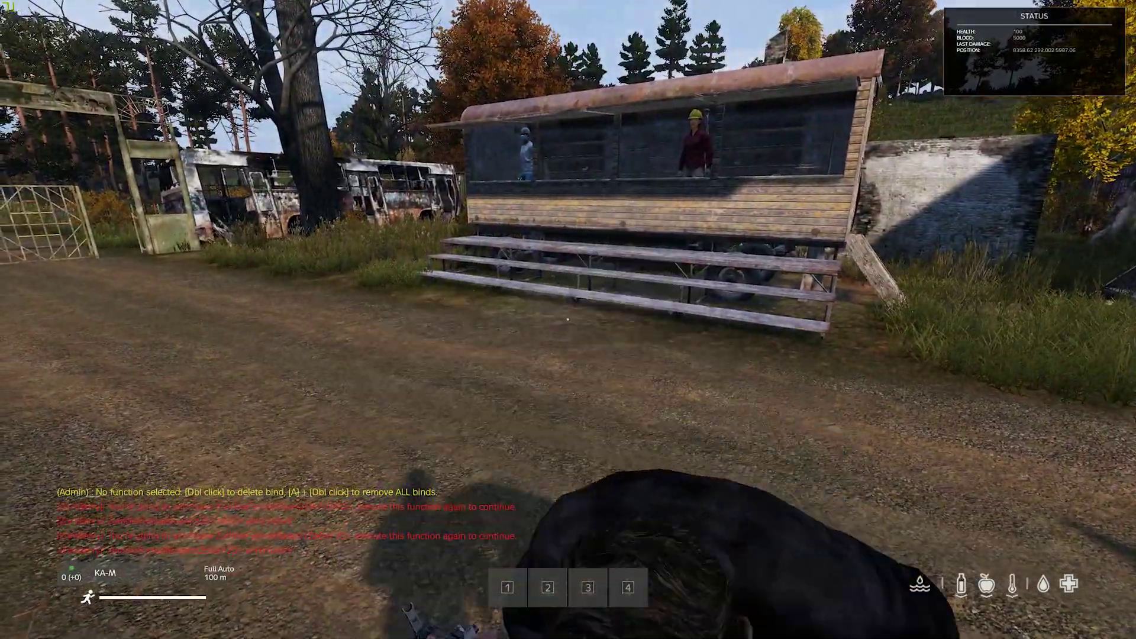
key(w)
key(w)
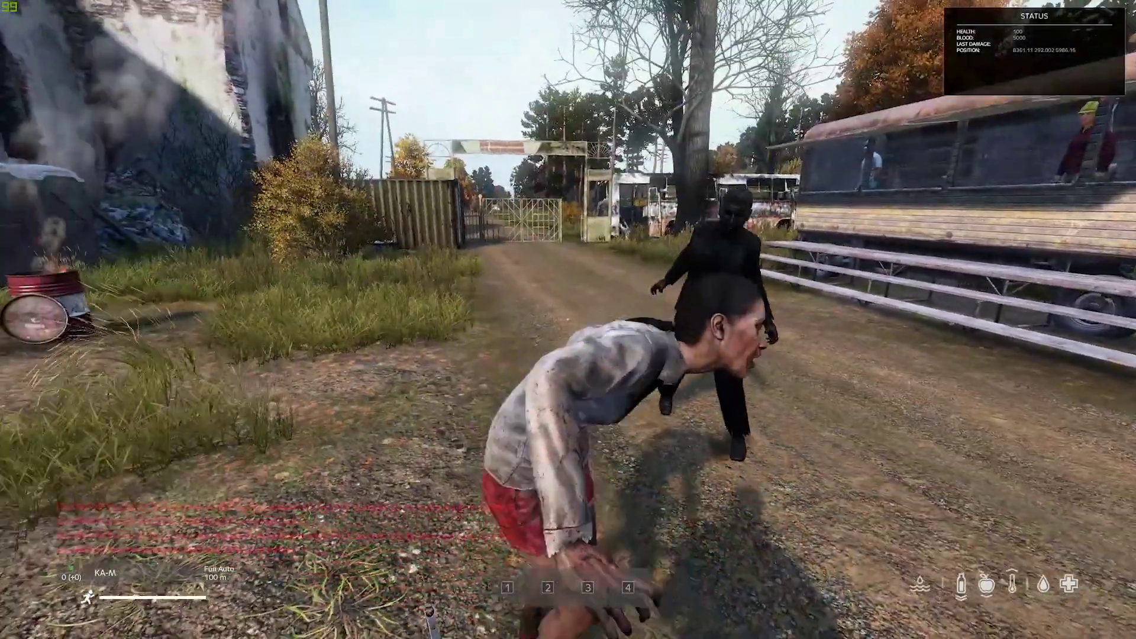
key(w)
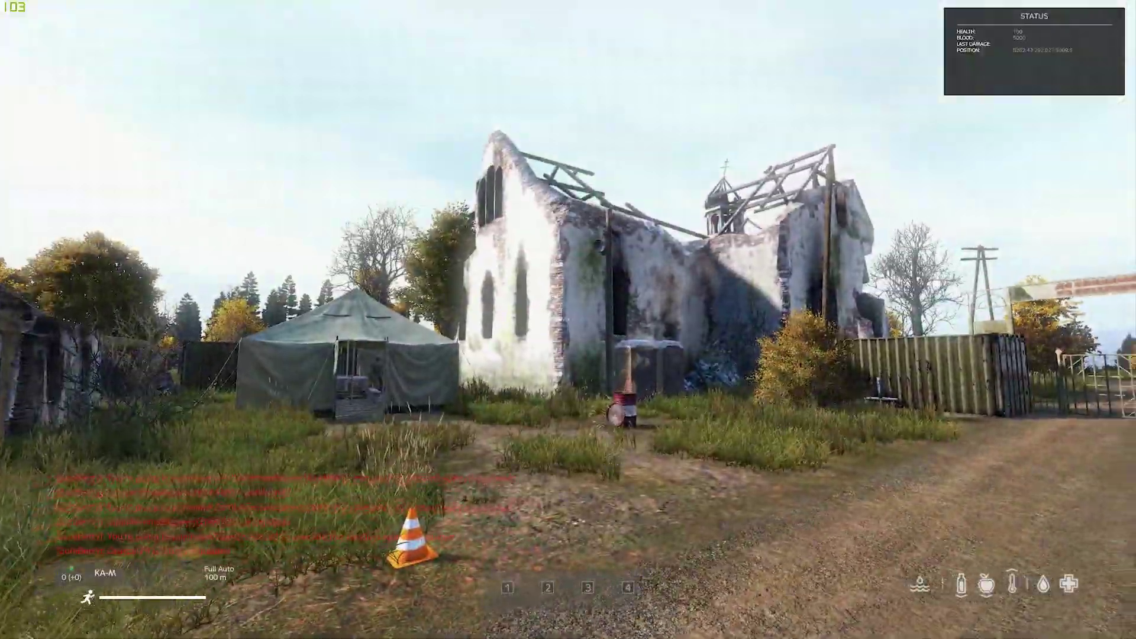
Step: Walk to the trader's trailer, back out, and look over the tent and containers
key(w)
key(w)
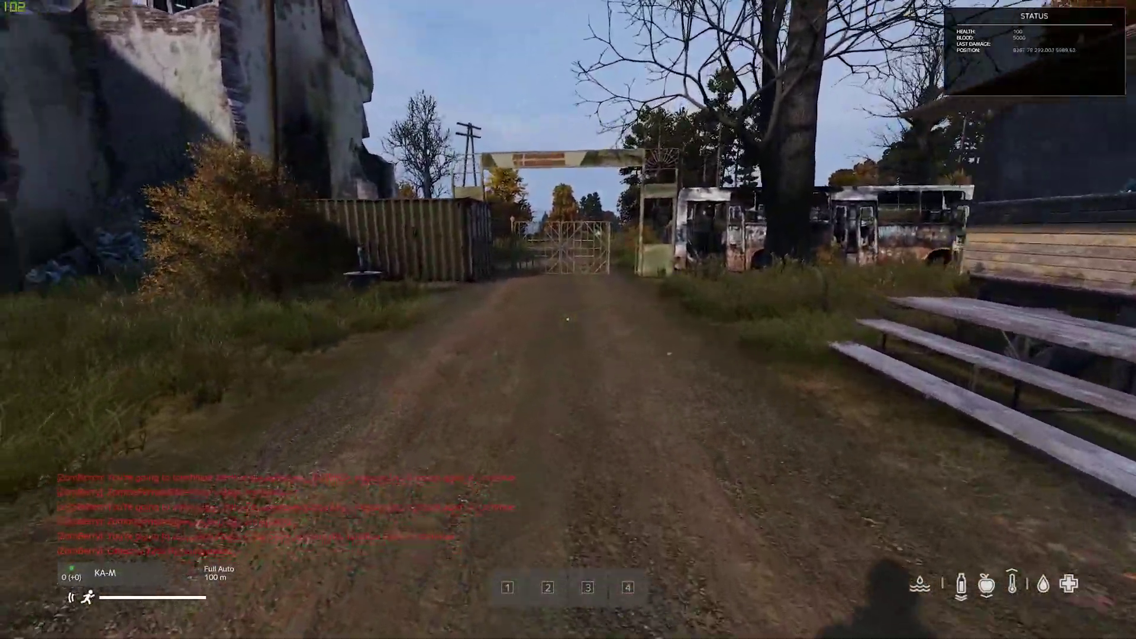
key(w)
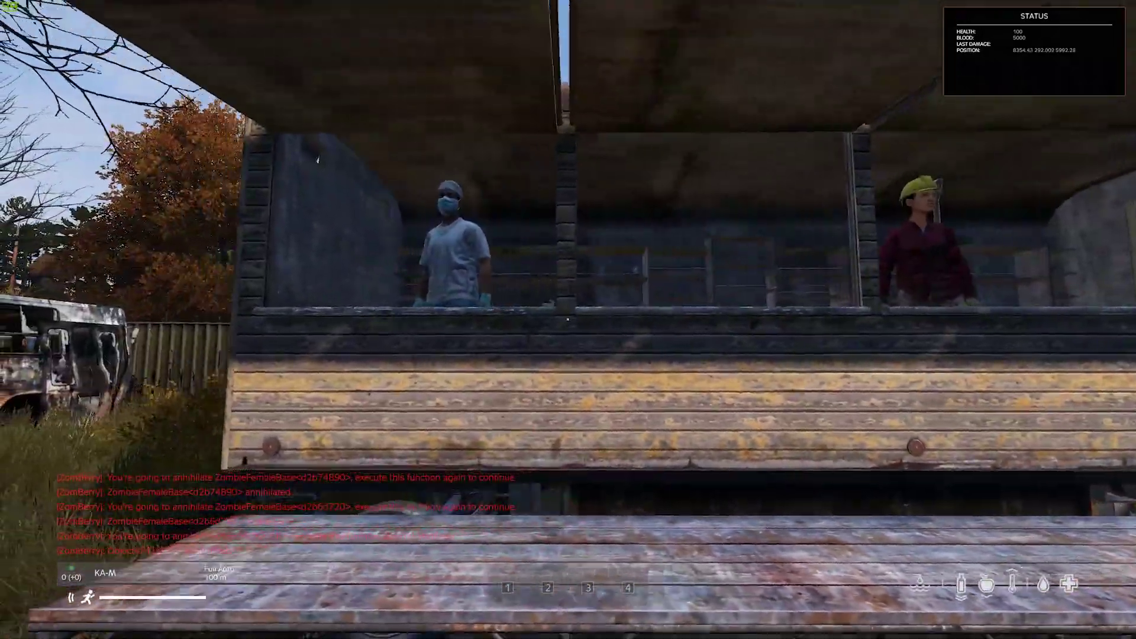
key(s)
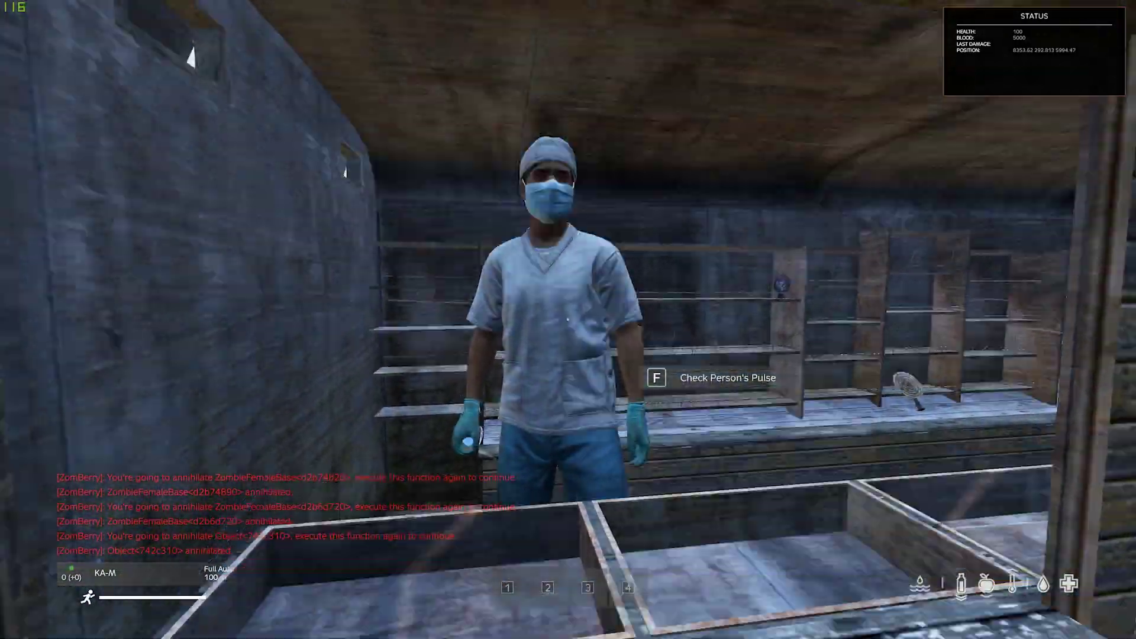
key(s)
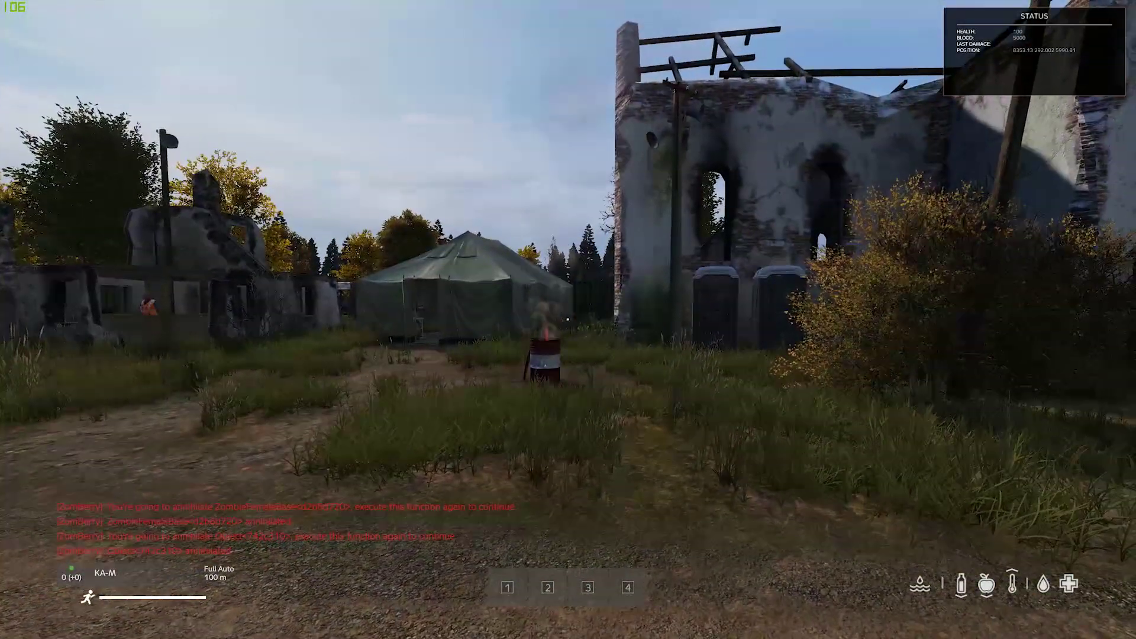
key(s)
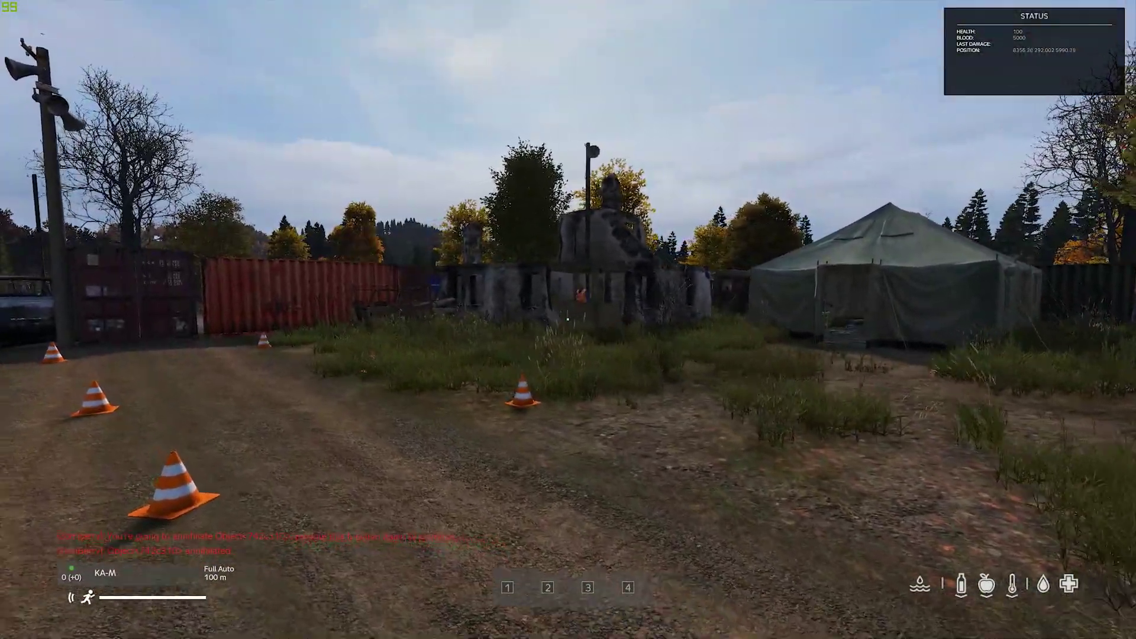
Step: Walk along the road through the gate onto the outer road and back
key(w)
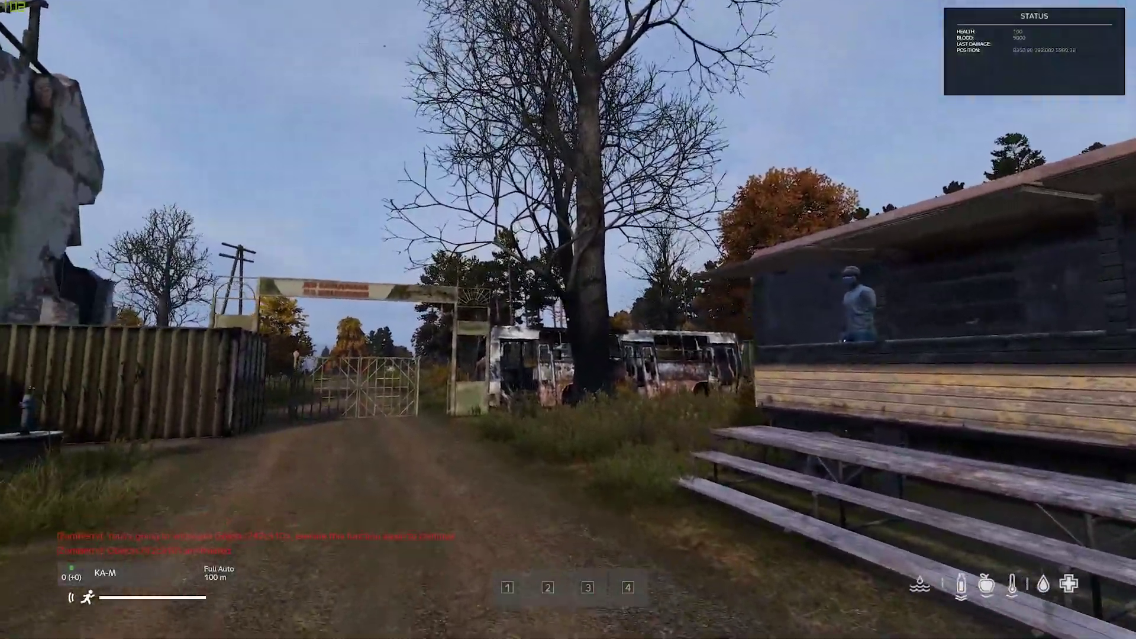
key(w)
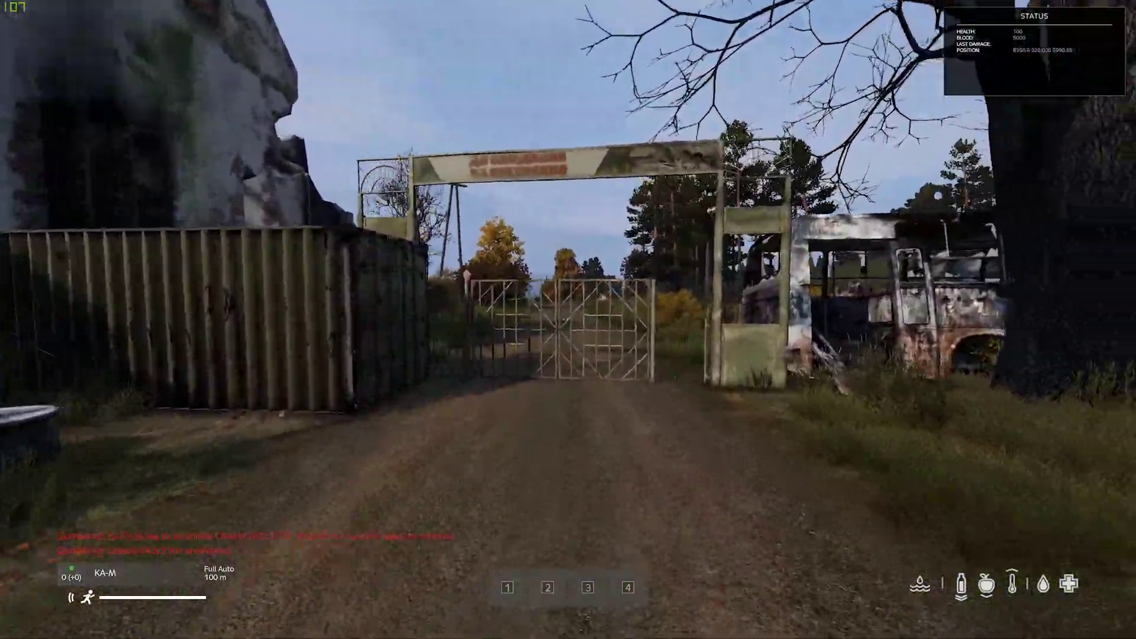
key(w)
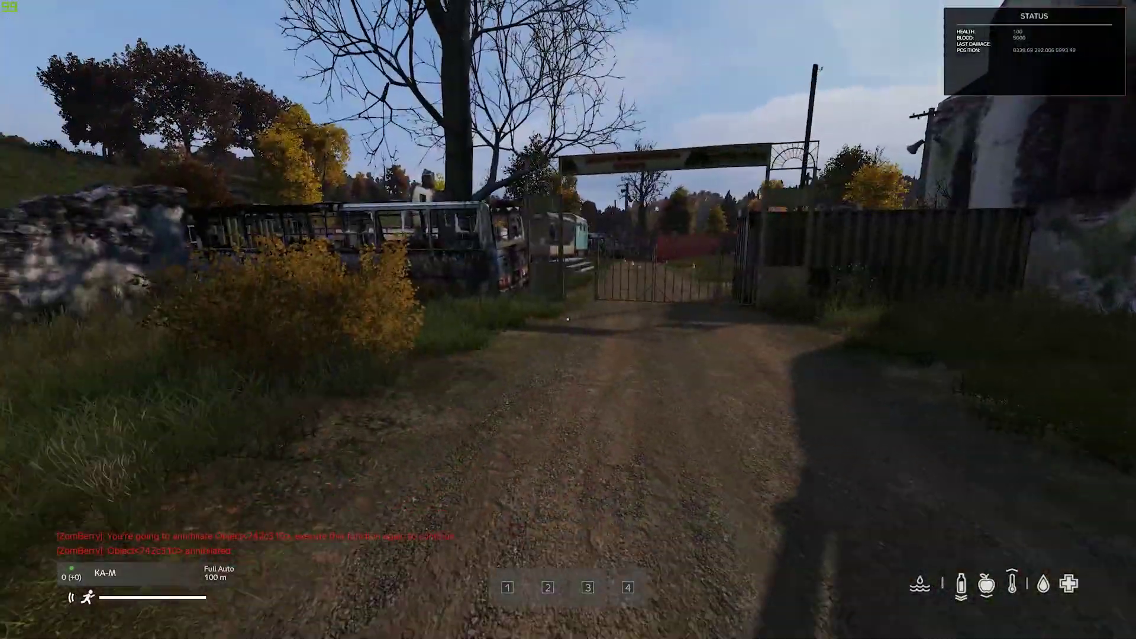
key(s)
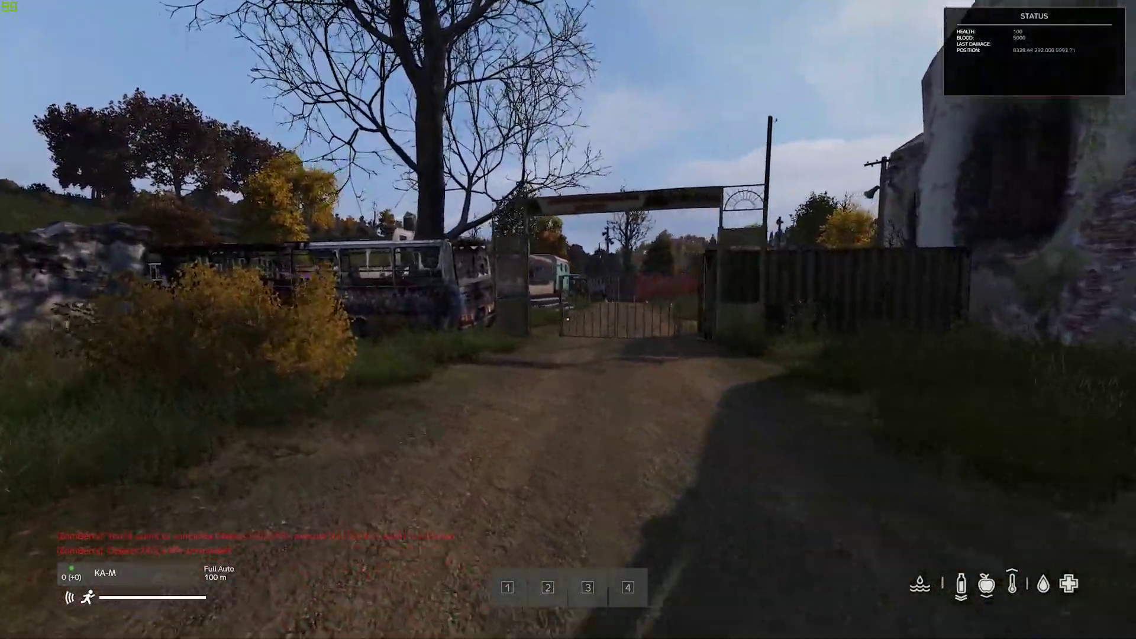
key(w)
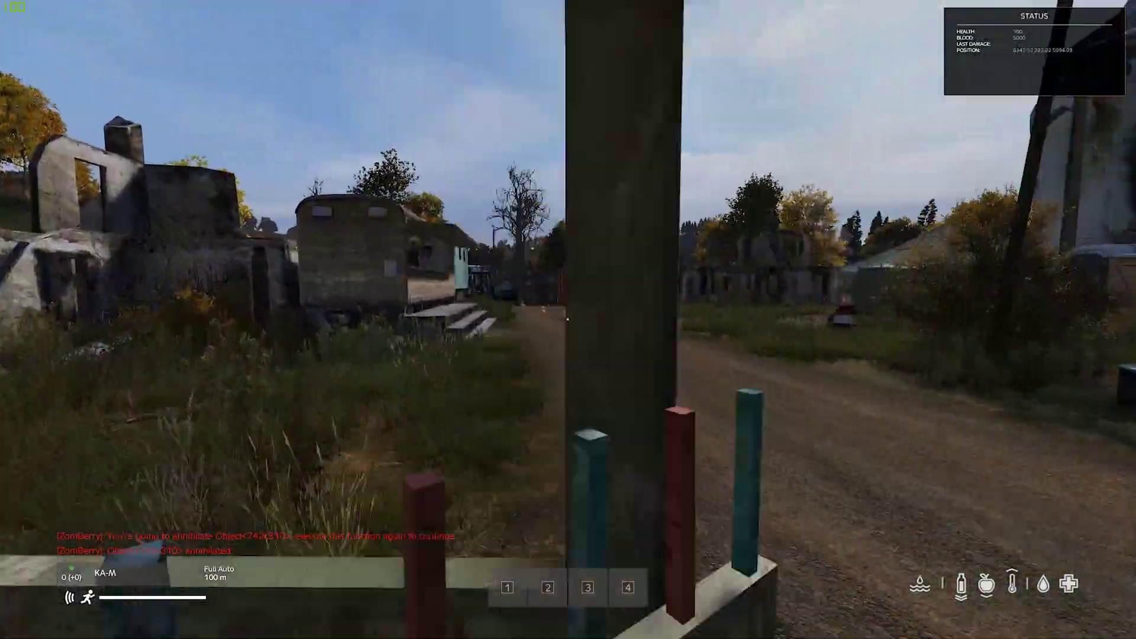
Step: Walk past the posts and containers and climb the trailer steps to the trader
key(w)
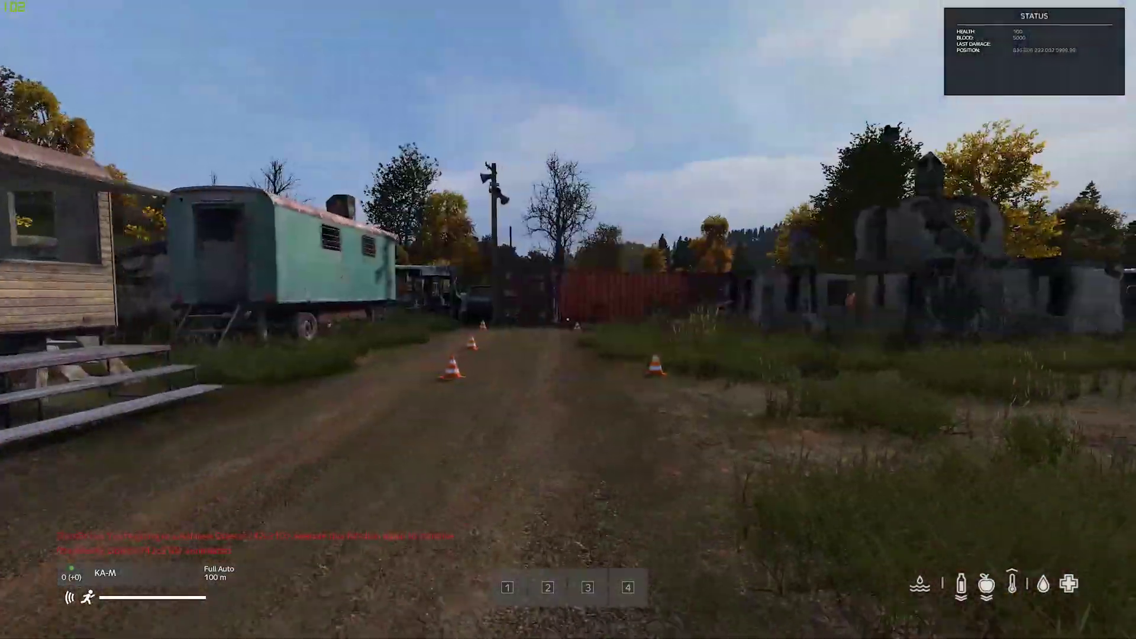
key(w)
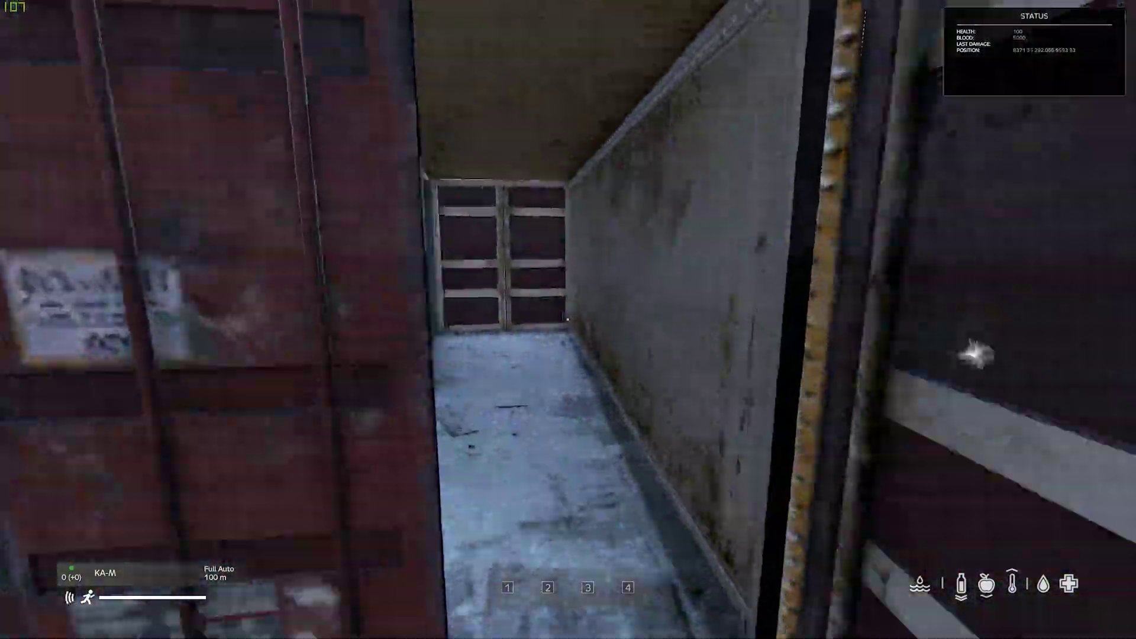
key(w)
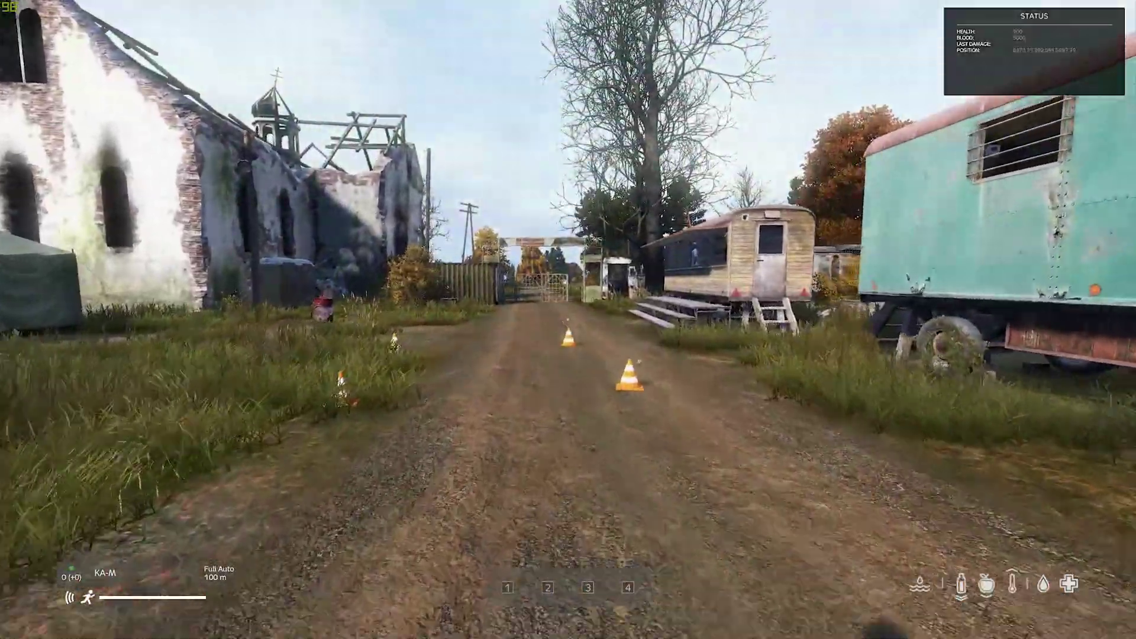
key(w)
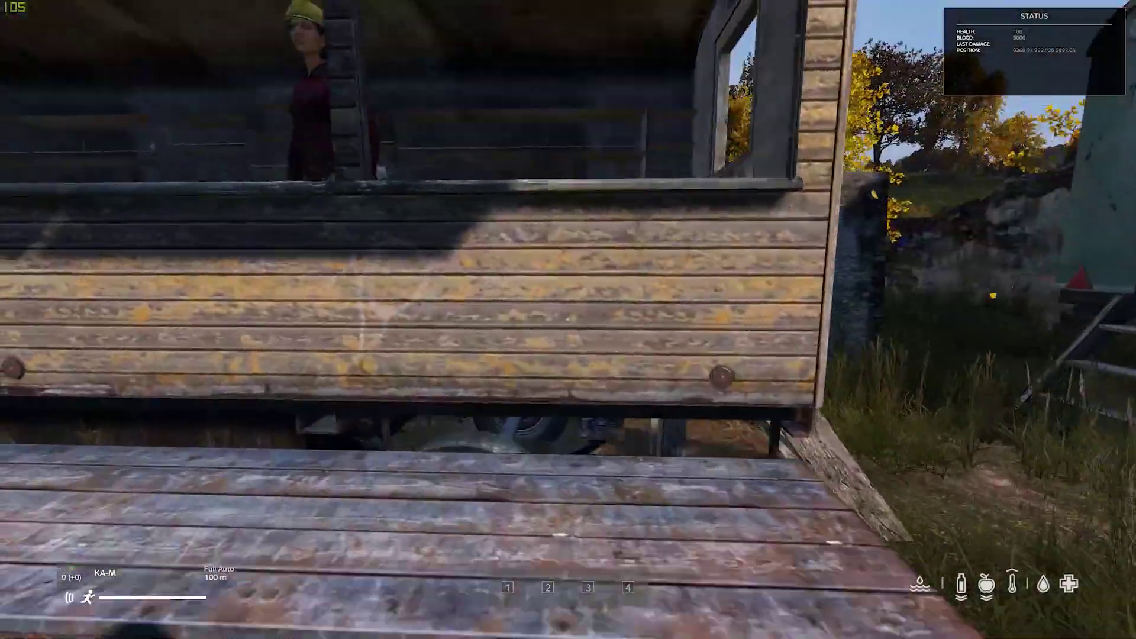